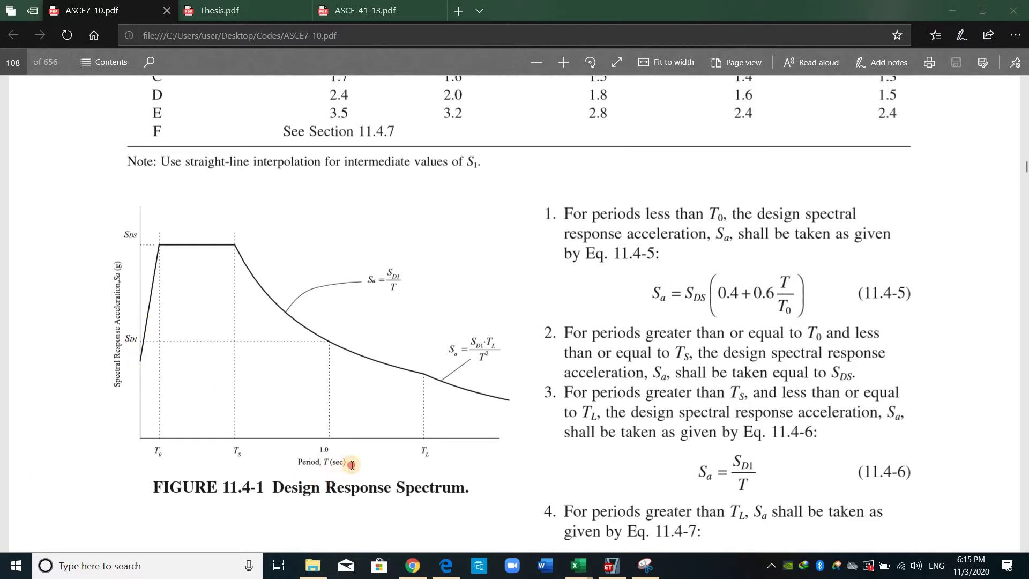
# Step: Examine the axis labels and curve segments of Figure 11.4-1, Design Response Spectrum
pyautogui.moveTo(351, 465); pyautogui.dragTo(298, 462)
pyautogui.moveTo(121, 392); pyautogui.dragTo(103, 260)
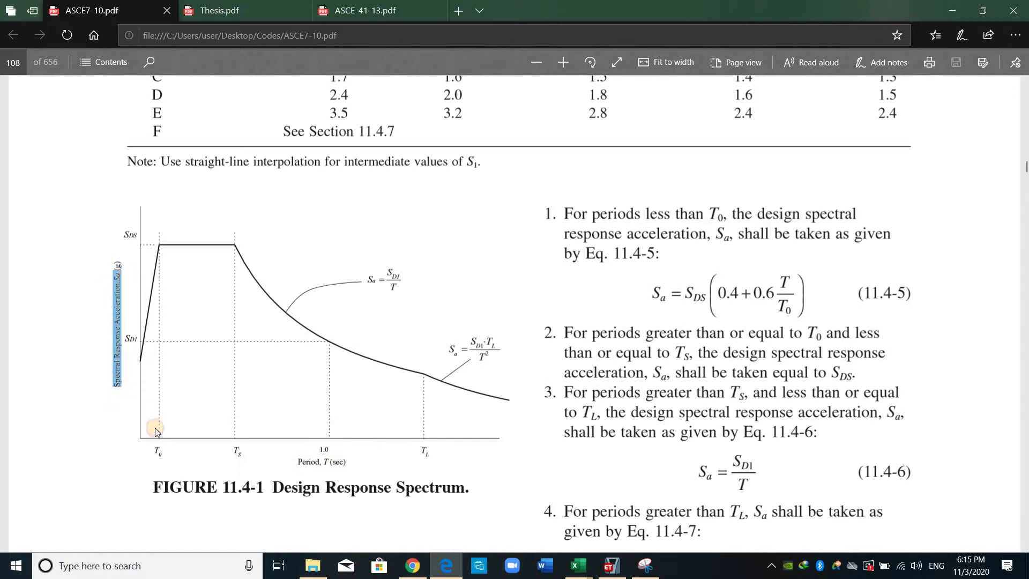
pyautogui.click(173, 425)
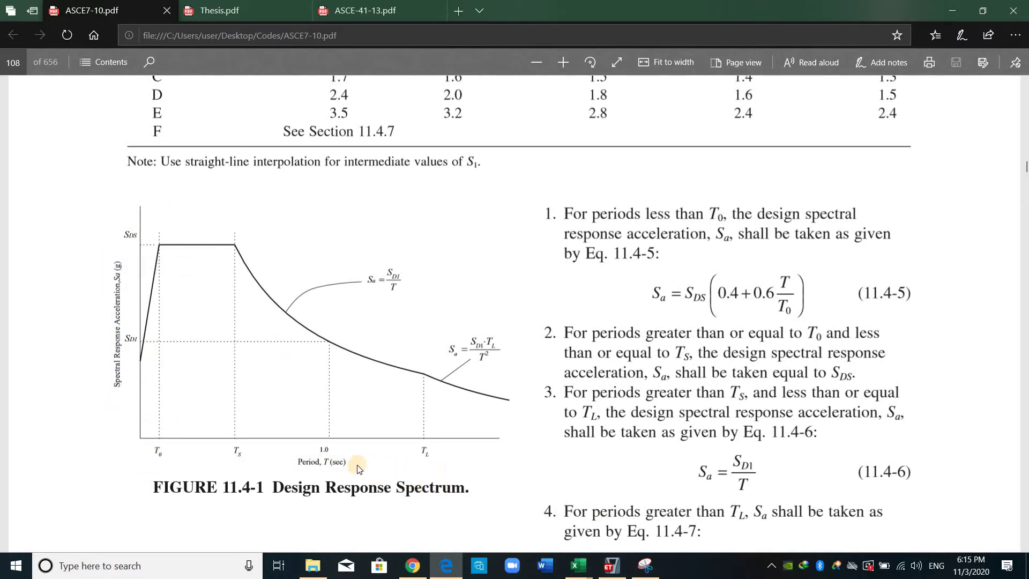
pyautogui.moveTo(142, 282); pyautogui.dragTo(496, 301)
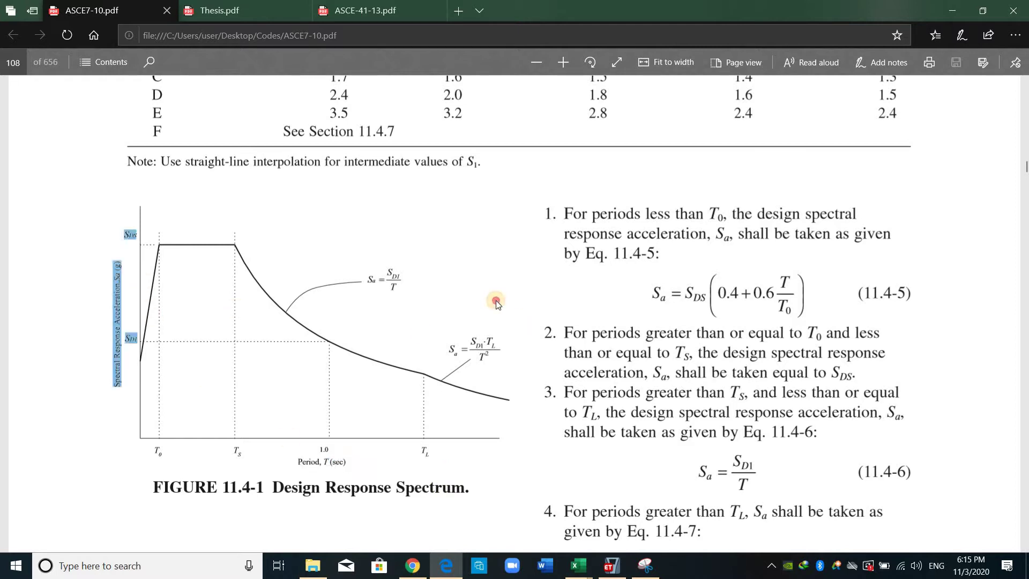
pyautogui.click(384, 274)
pyautogui.moveTo(234, 294); pyautogui.dragTo(140, 236)
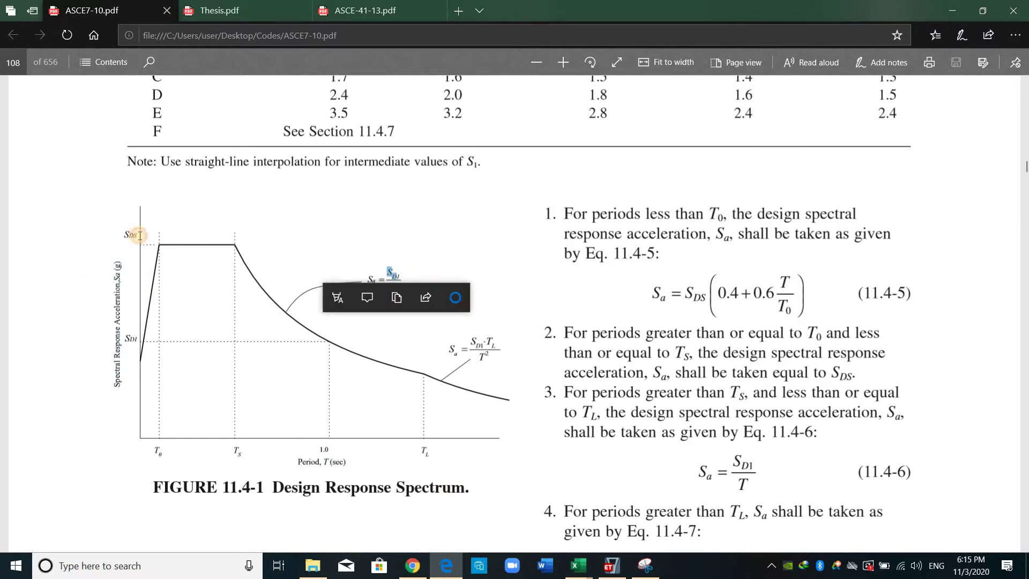
pyautogui.click(556, 444)
# Step: Examine the definitions of SDS, SD1, Ss and S1 in the Chapter 11 symbol list
pyautogui.scroll(15, 547, 445)
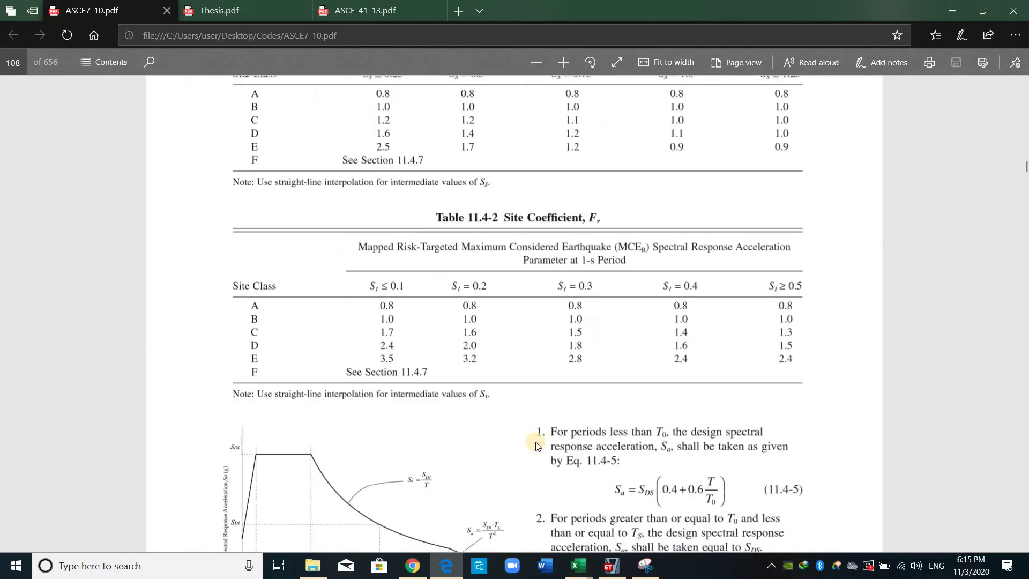
pyautogui.scroll(15, 538, 446)
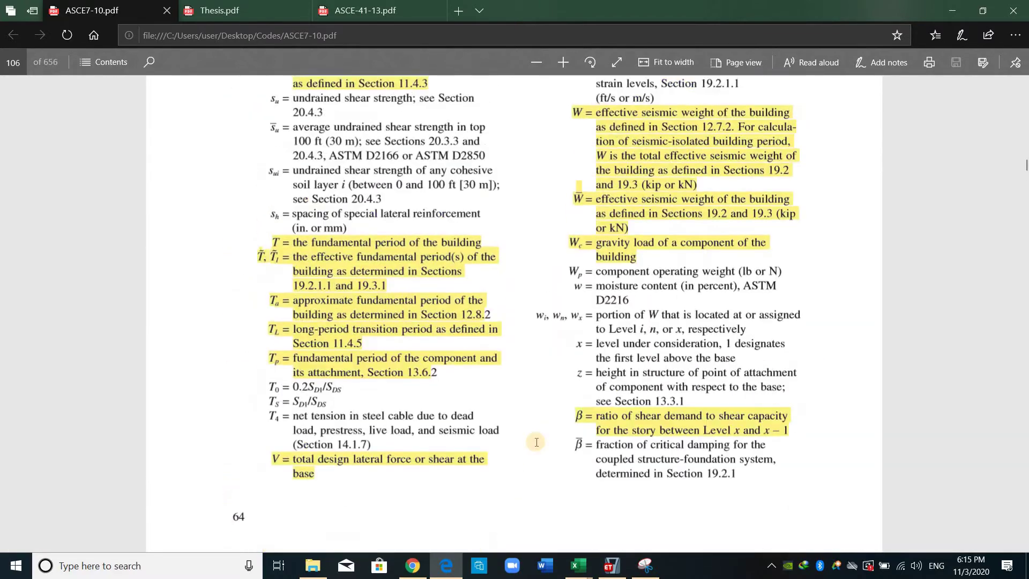
pyautogui.scroll(5, 533, 440)
pyautogui.keyDown('ctrl'); pyautogui.scroll(2, 533, 439); pyautogui.keyUp('ctrl')
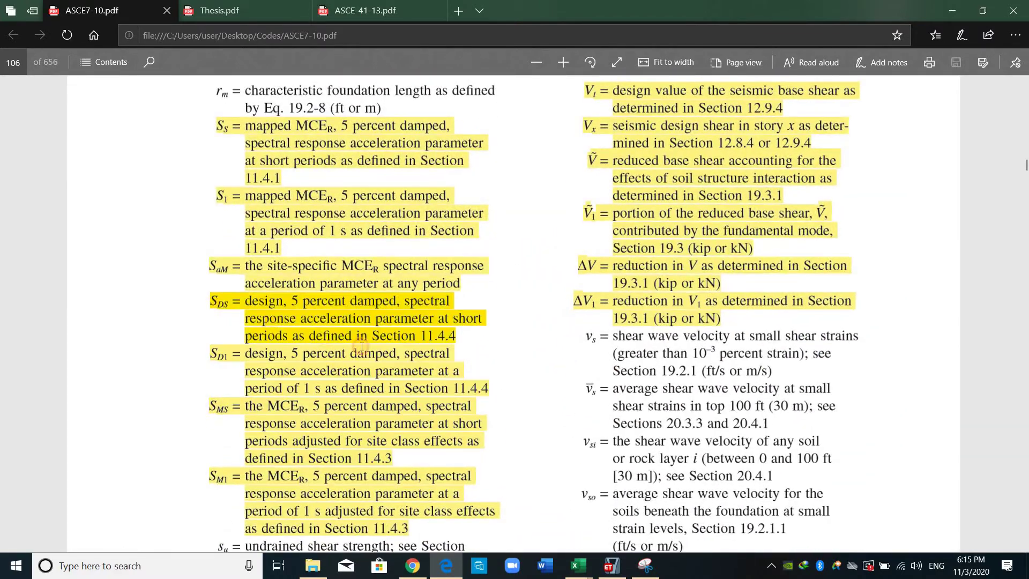
pyautogui.moveTo(476, 382); pyautogui.dragTo(407, 328)
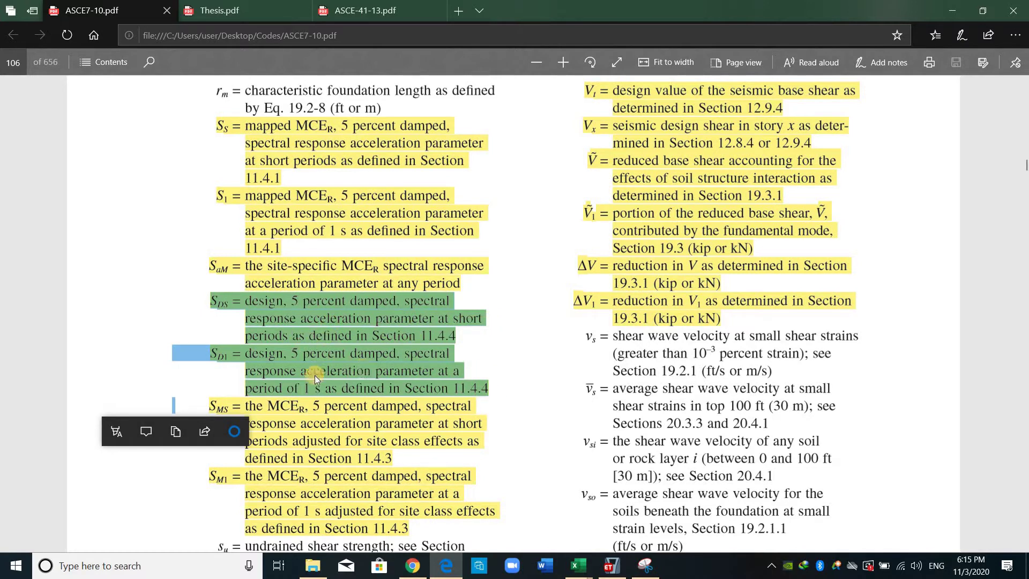
pyautogui.click(282, 346)
pyautogui.scroll(3, 282, 346)
pyautogui.moveTo(173, 375); pyautogui.dragTo(491, 467)
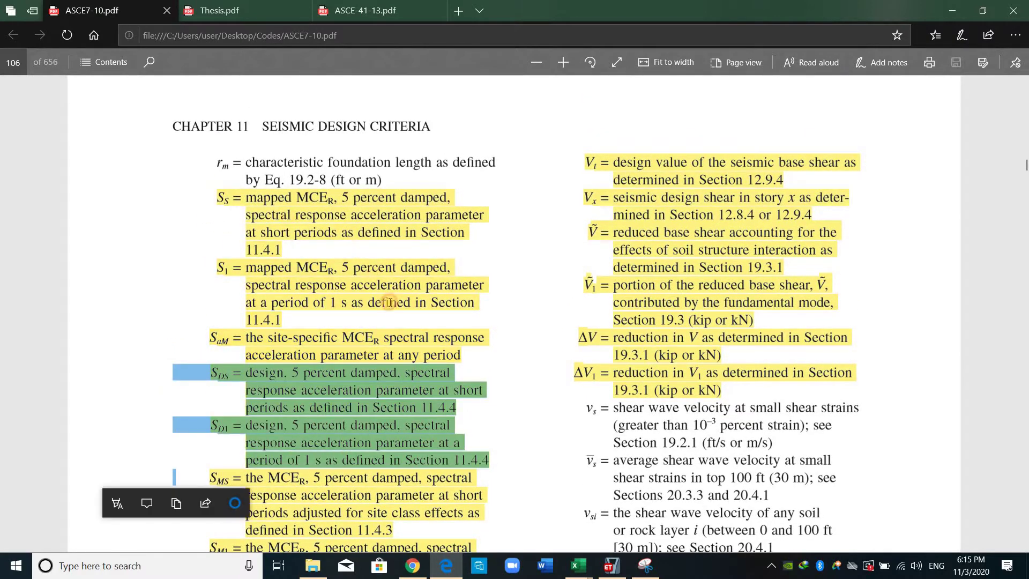
pyautogui.moveTo(217, 193); pyautogui.dragTo(301, 321)
pyautogui.click(239, 228)
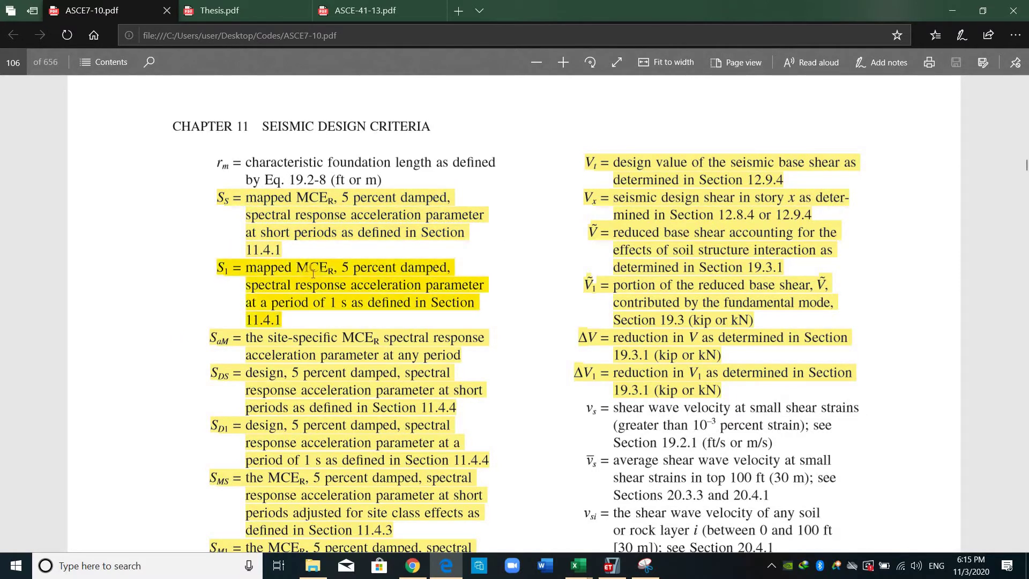
# Step: Examine Section 11.4.1, Mapped Acceleration Parameters, including the figures referenced for Ss and S1
pyautogui.scroll(-15, 312, 273)
pyautogui.scroll(-10, 316, 271)
pyautogui.scroll(5, 322, 268)
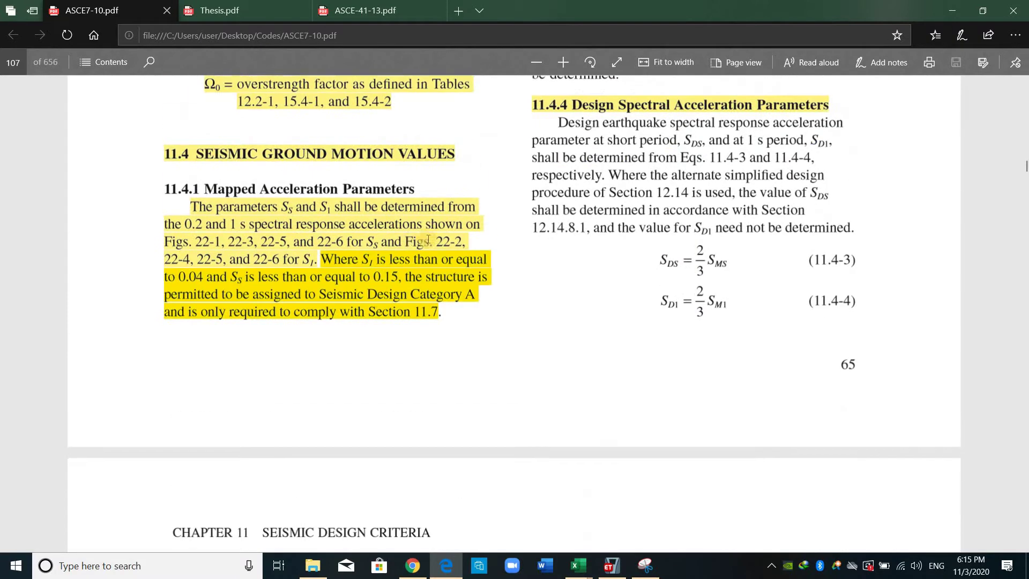
pyautogui.click(519, 267)
pyautogui.moveTo(407, 242); pyautogui.dragTo(532, 233)
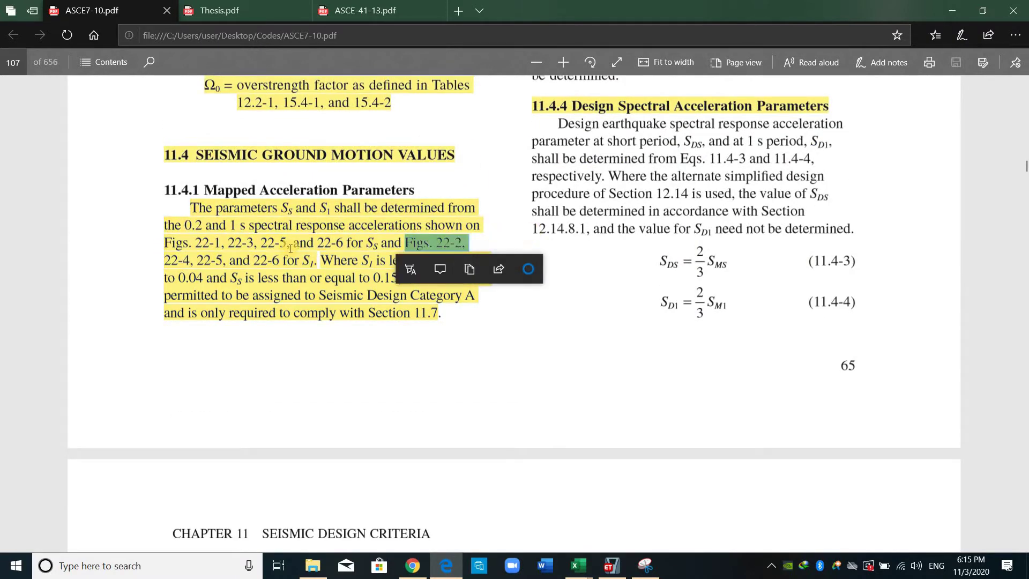
pyautogui.keyDown('ctrl'); pyautogui.scroll(1, 533, 232); pyautogui.keyUp('ctrl')
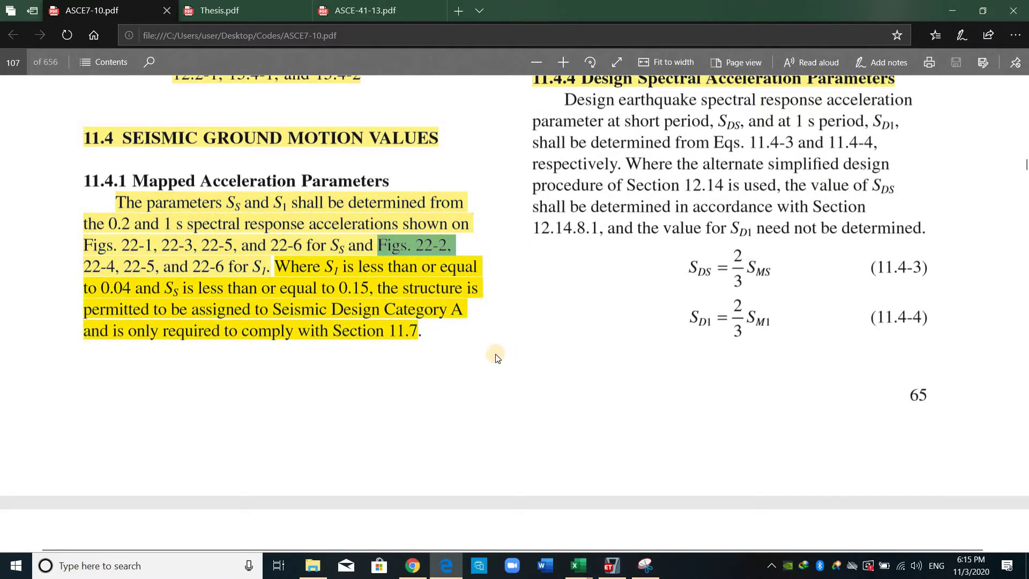
pyautogui.click(489, 341)
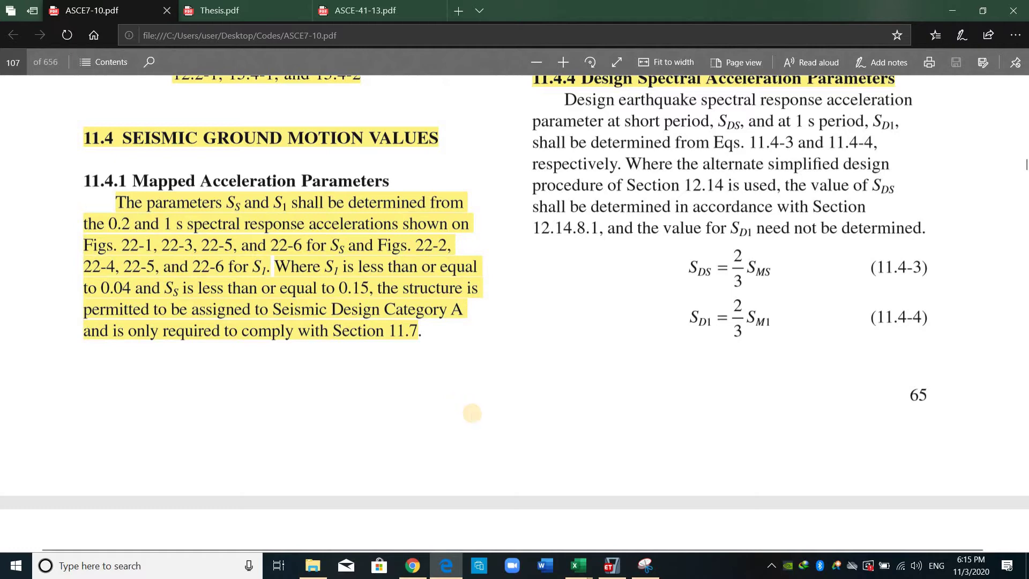
# Step: Capture equations 11.4-3 and 11.4-4 from Section 11.4.4 with Snipping Tool and copy the snip
pyautogui.keyDown('ctrl'); pyautogui.scroll(-1, 480, 411); pyautogui.keyUp('ctrl')
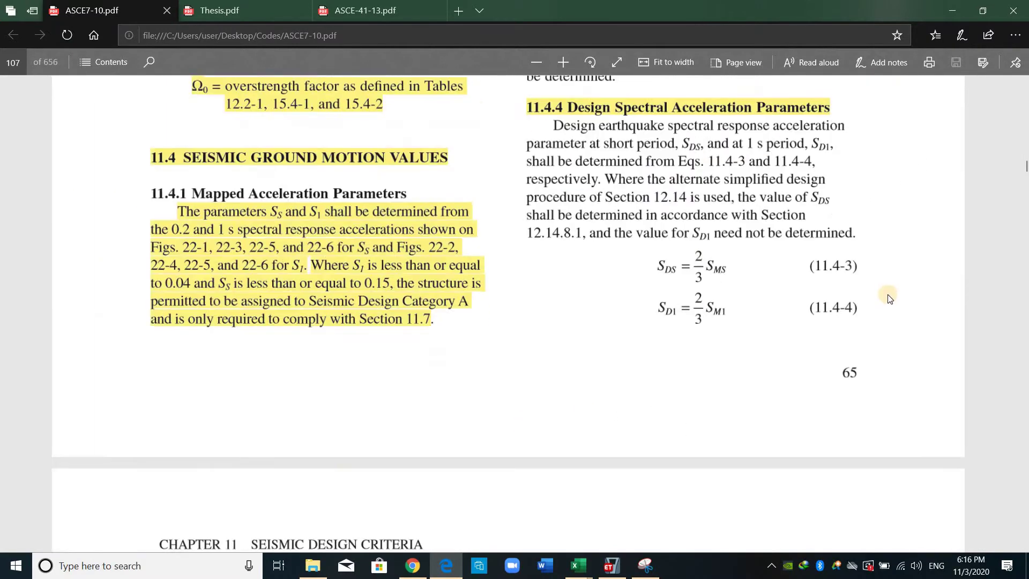
pyautogui.keyDown('ctrl'); pyautogui.scroll(2, 657, 531); pyautogui.keyUp('ctrl')
pyautogui.click(643, 565)
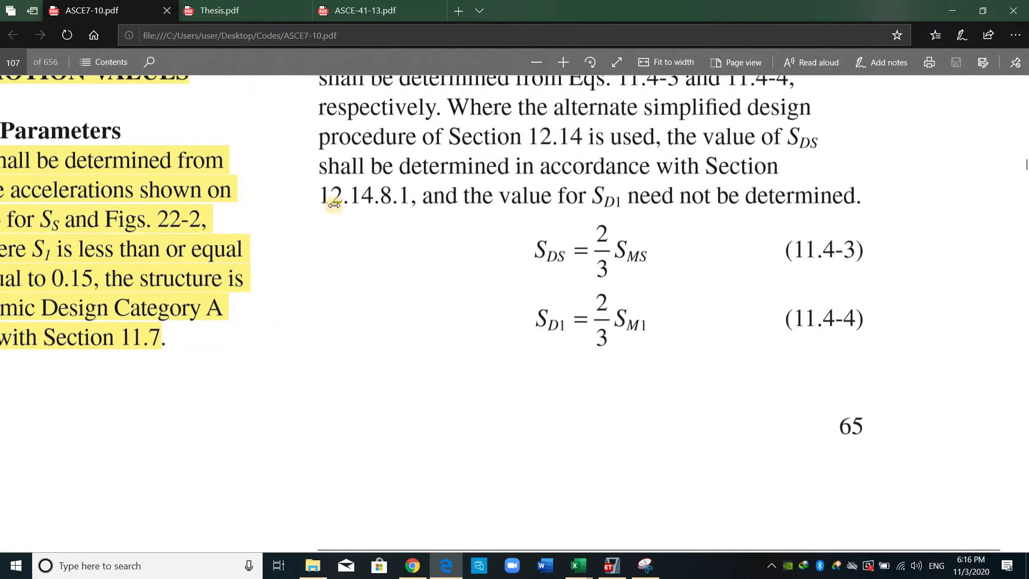
pyautogui.click(353, 188)
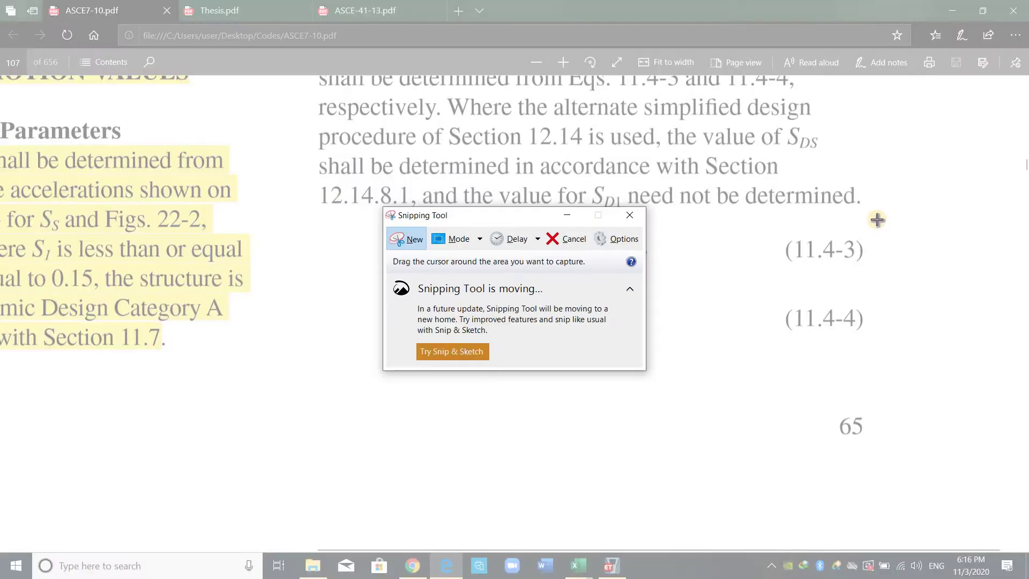
pyautogui.moveTo(877, 219); pyautogui.dragTo(494, 369)
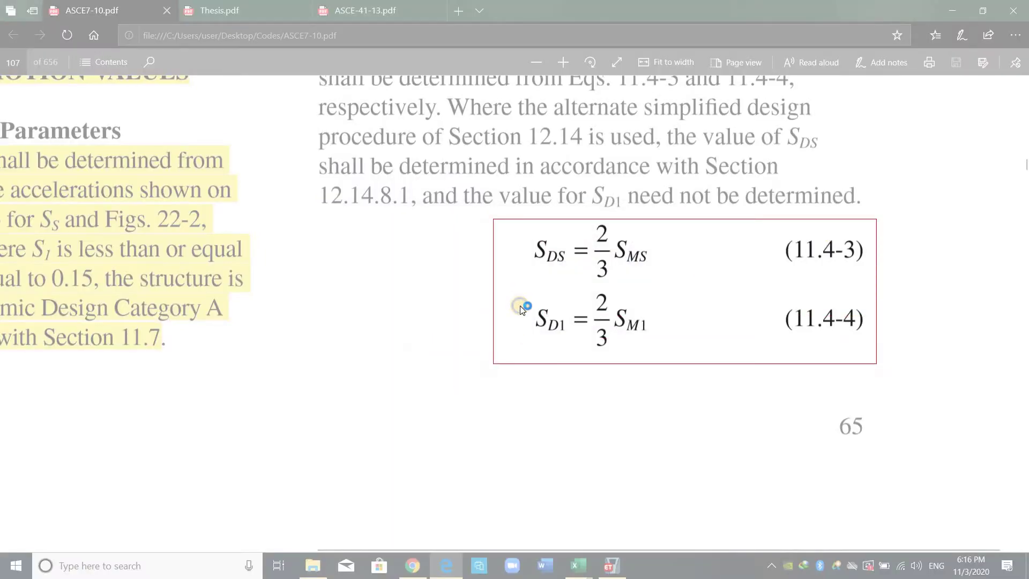
pyautogui.rightClick(498, 294)
# Step: Switch to the Spectra workbook in Excel, paste the SDS and SD1 equations picture and shrink it beside the coefficient tables
pyautogui.click(580, 571)
pyautogui.click(535, 522)
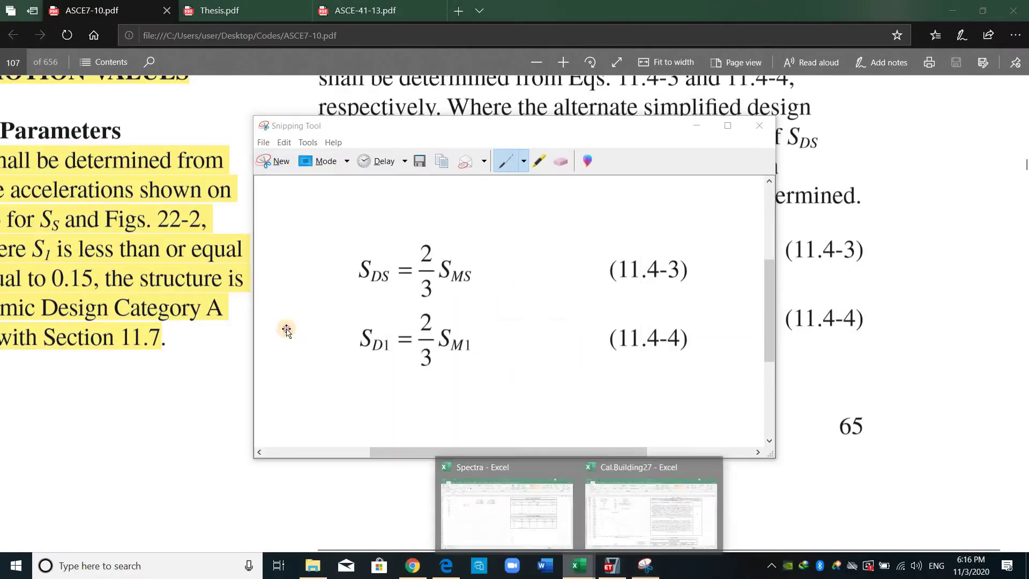
pyautogui.click(288, 331)
pyautogui.hotkey('ctrl', 'v')
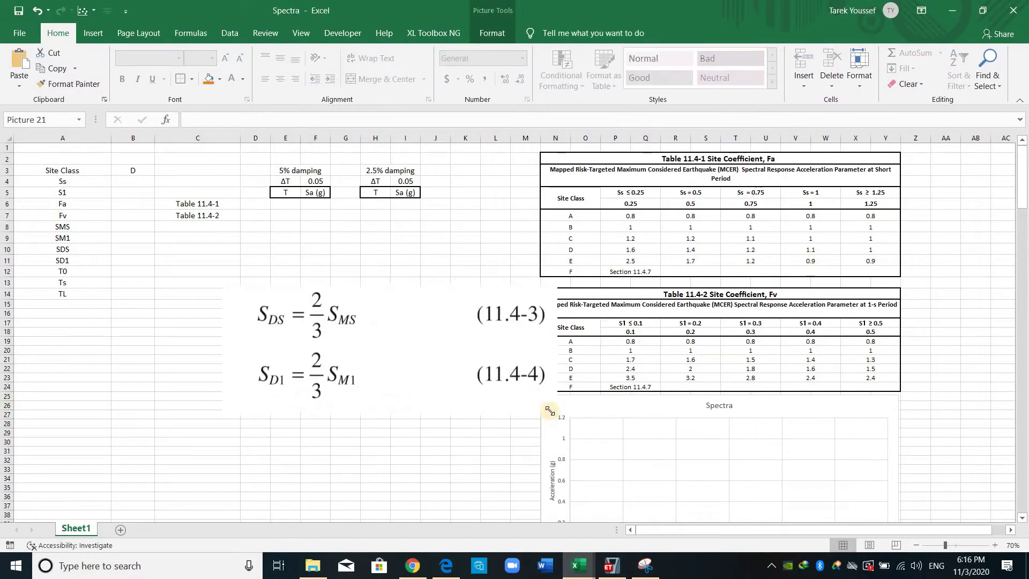
pyautogui.click(435, 487)
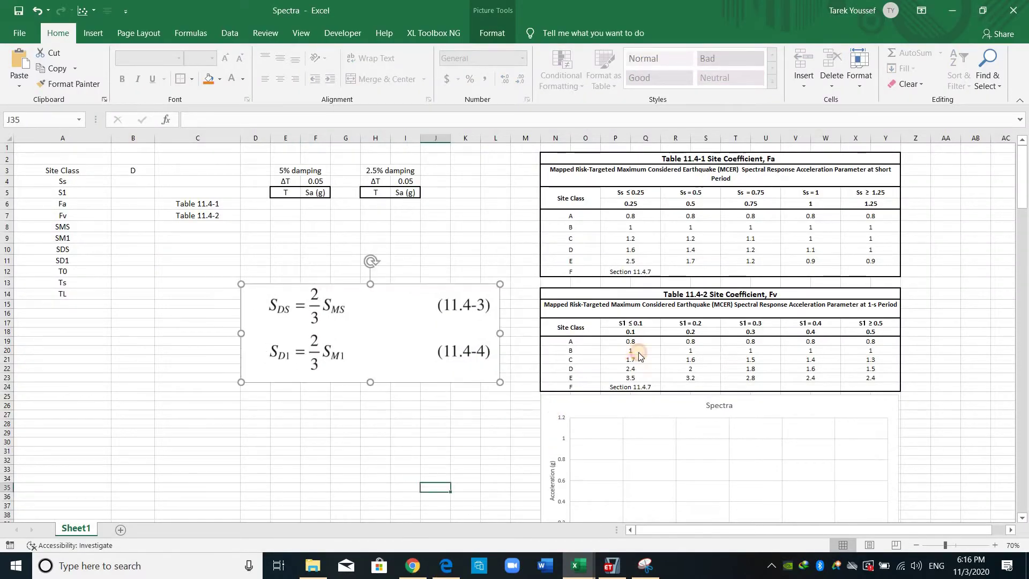
# Step: Return to the ASCE7-10 PDF, capture equations 11.4-1 and 11.4-2 from Section 11.4.3 with Snipping Tool and copy the snip
pyautogui.hotkey('alt', 'Tab')
pyautogui.scroll(3, 641, 412)
pyautogui.scroll(5, 641, 411)
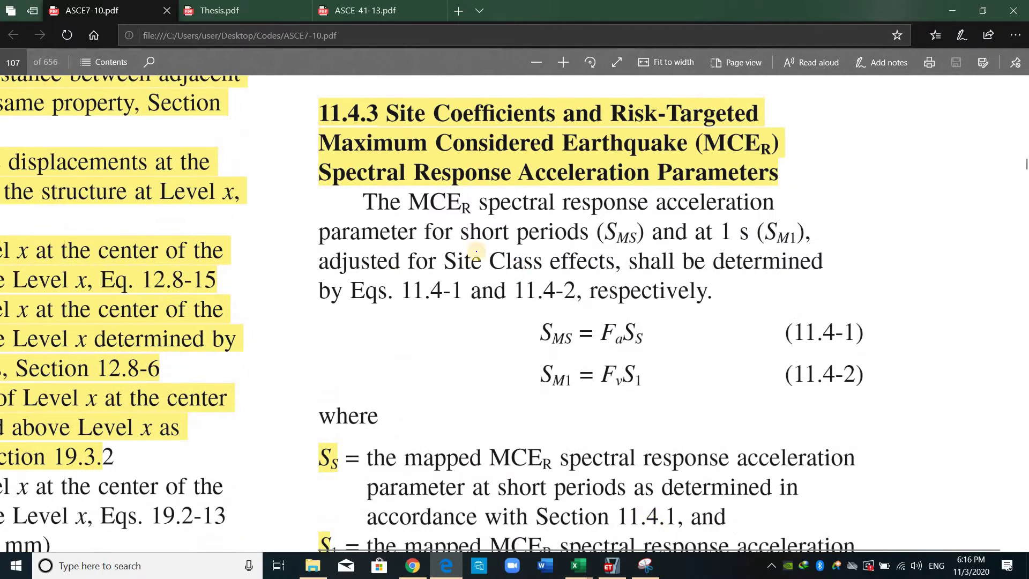
pyautogui.click(646, 566)
pyautogui.click(274, 162)
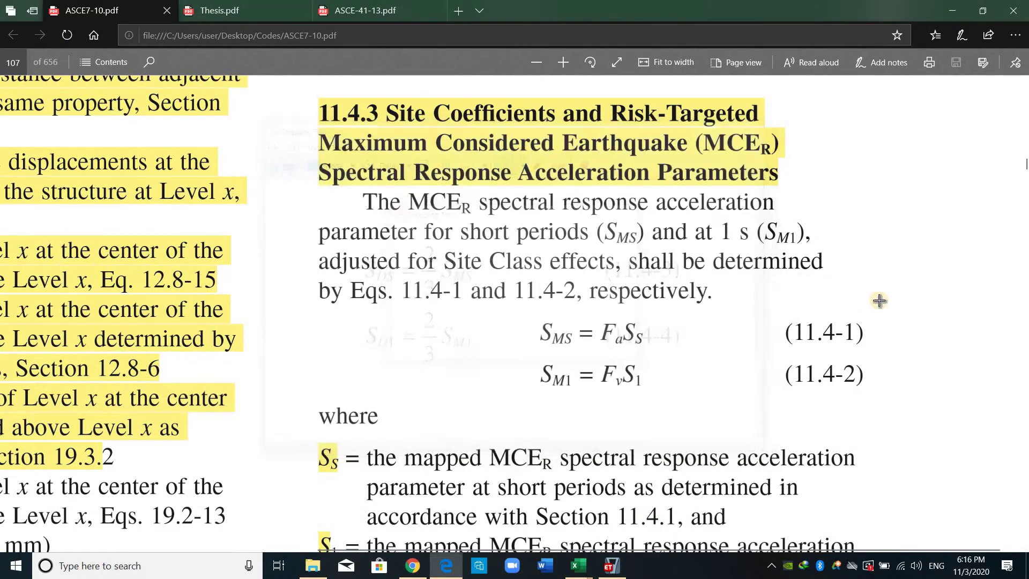
pyautogui.moveTo(883, 302); pyautogui.dragTo(481, 416)
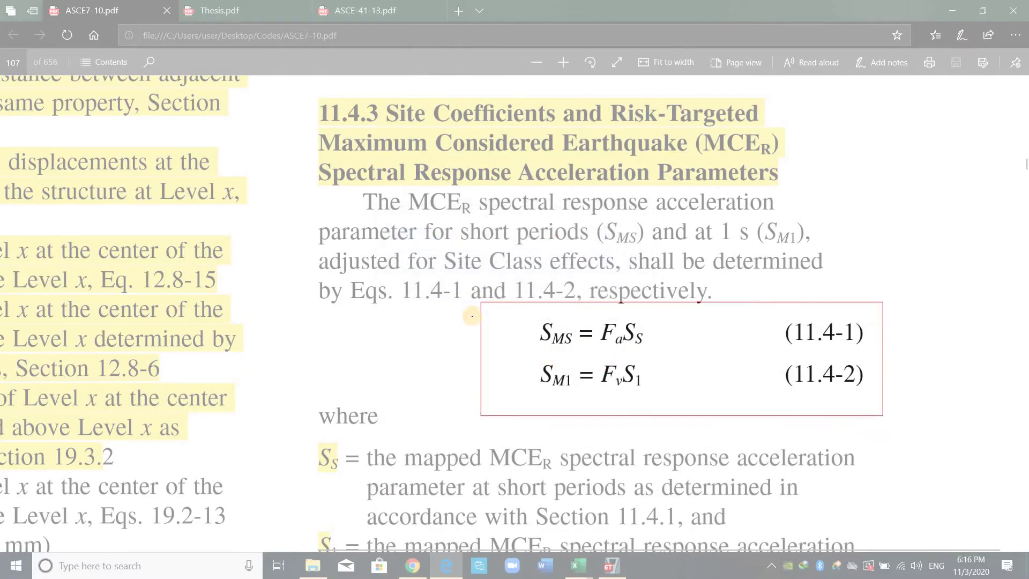
pyautogui.rightClick(472, 317)
pyautogui.click(509, 334)
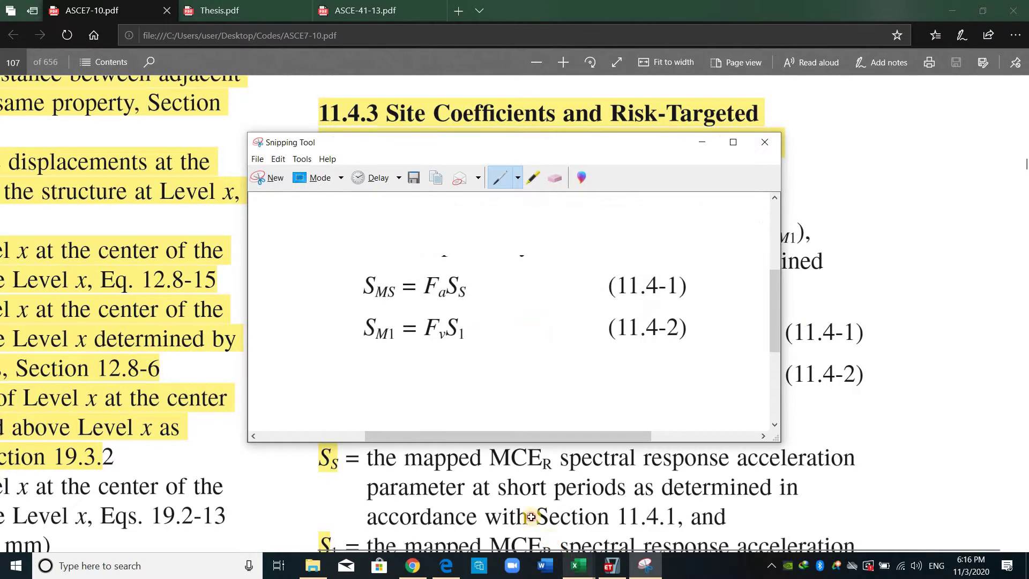
# Step: Paste the SMS and SM1 equations into the Spectra workbook, shrink the picture and align it with equations 11.4-3 and 11.4-4
pyautogui.moveTo(579, 566)
pyautogui.click(510, 478)
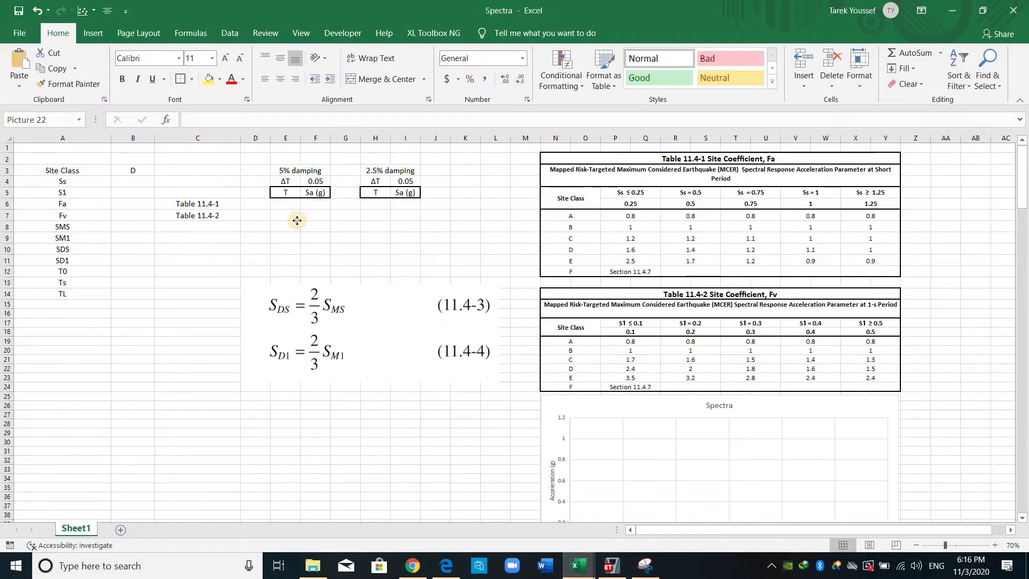
pyautogui.hotkey('ctrl', 'v')
pyautogui.moveTo(603, 304); pyautogui.dragTo(499, 258)
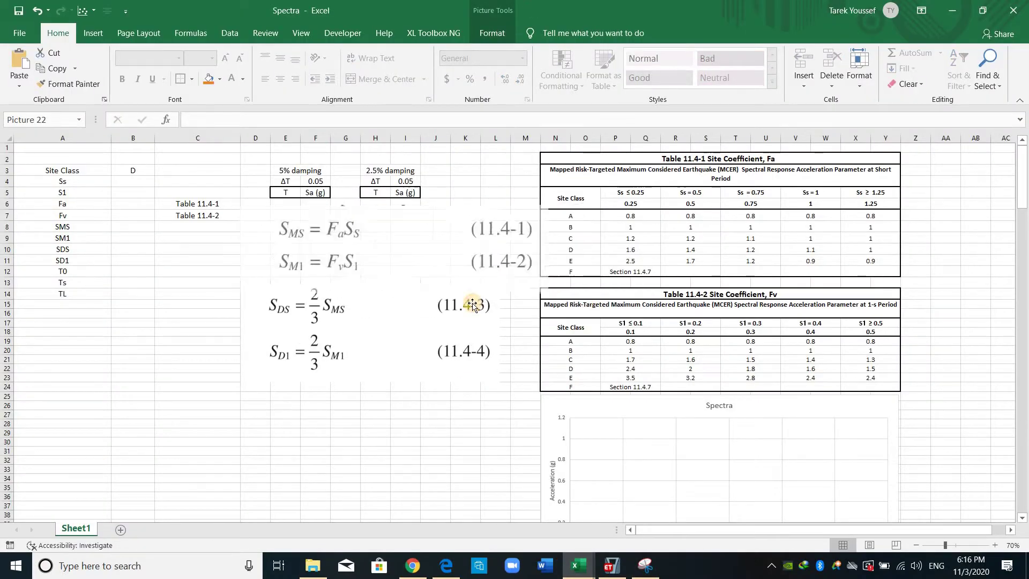
pyautogui.moveTo(469, 297); pyautogui.dragTo(464, 290)
pyautogui.click(436, 441)
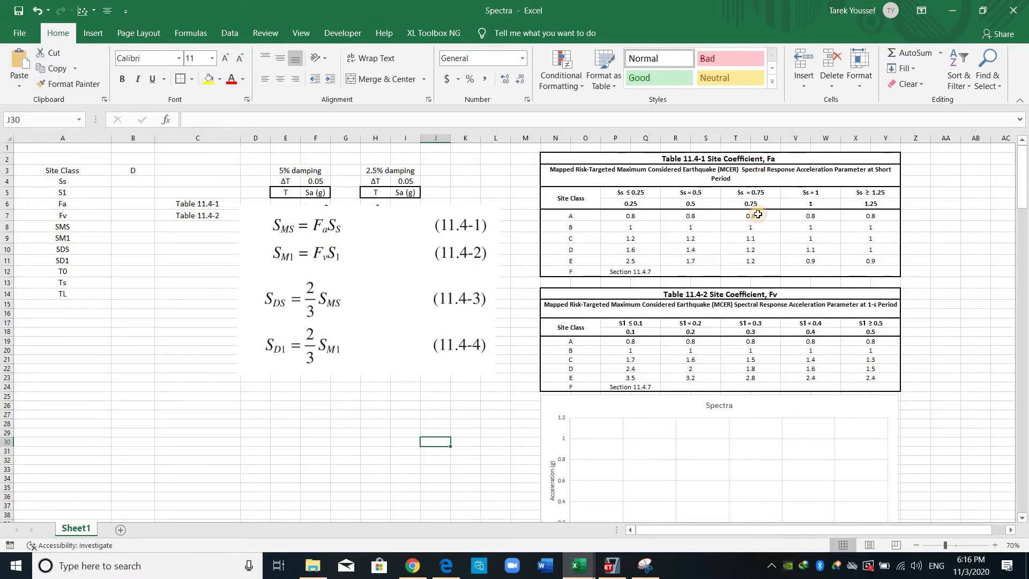
# Step: Compare Tables 11.4-1 and 11.4-2 for Fa and Fv in the workbook with the originals in the ASCE7-10 PDF
pyautogui.moveTo(718, 158); pyautogui.dragTo(745, 387)
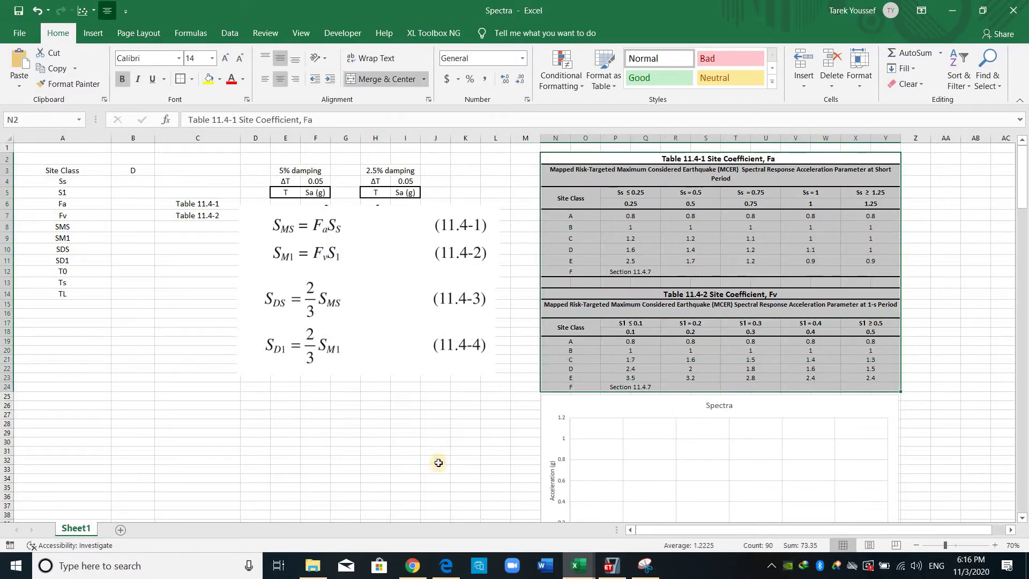
pyautogui.click(458, 566)
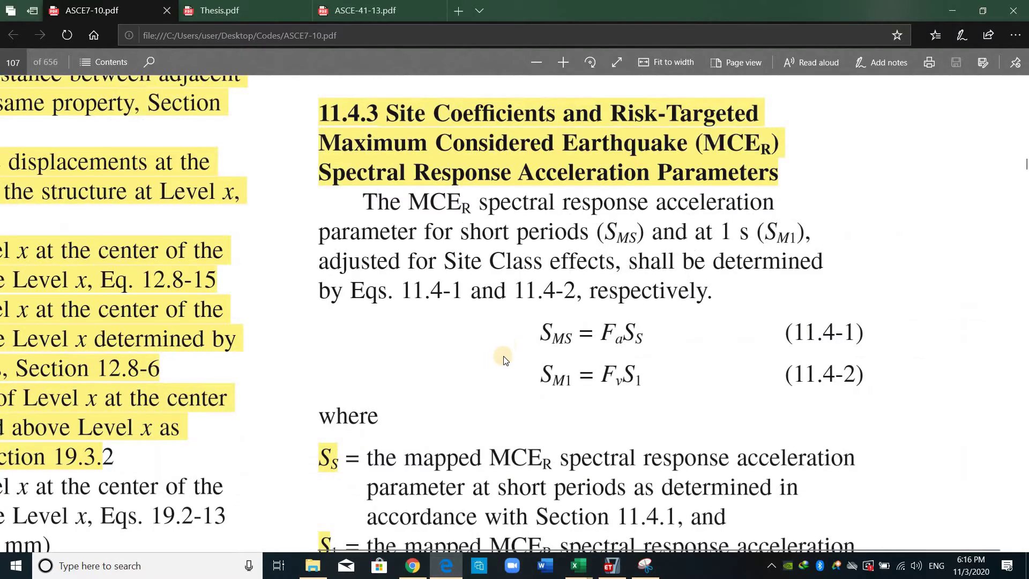
pyautogui.keyDown('ctrl'); pyautogui.scroll(-2, 509, 342); pyautogui.keyUp('ctrl')
pyautogui.scroll(-10, 509, 342)
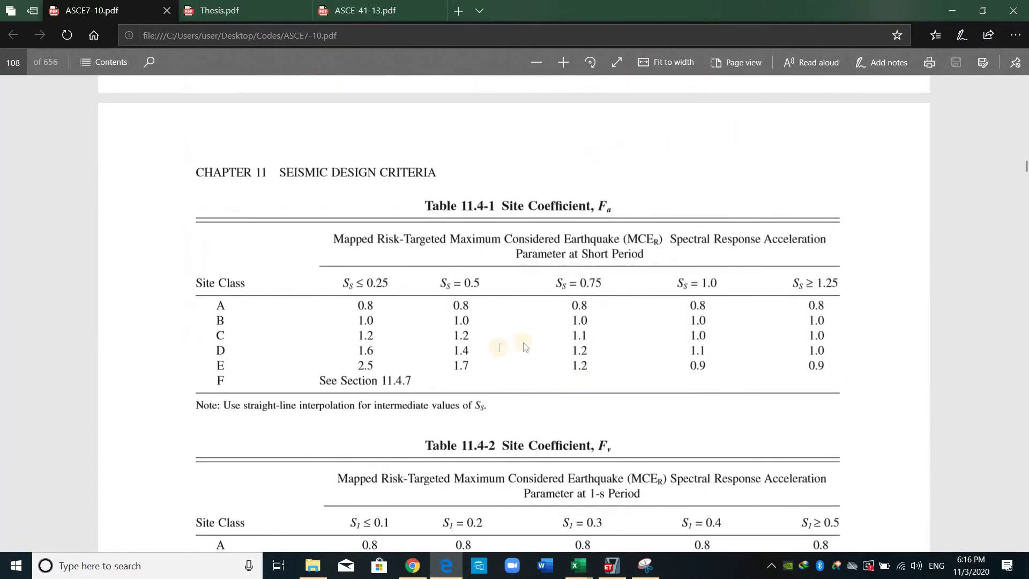
pyautogui.scroll(-1, 395, 202)
pyautogui.keyDown('ctrl'); pyautogui.scroll(-1, 740, 198); pyautogui.keyUp('ctrl')
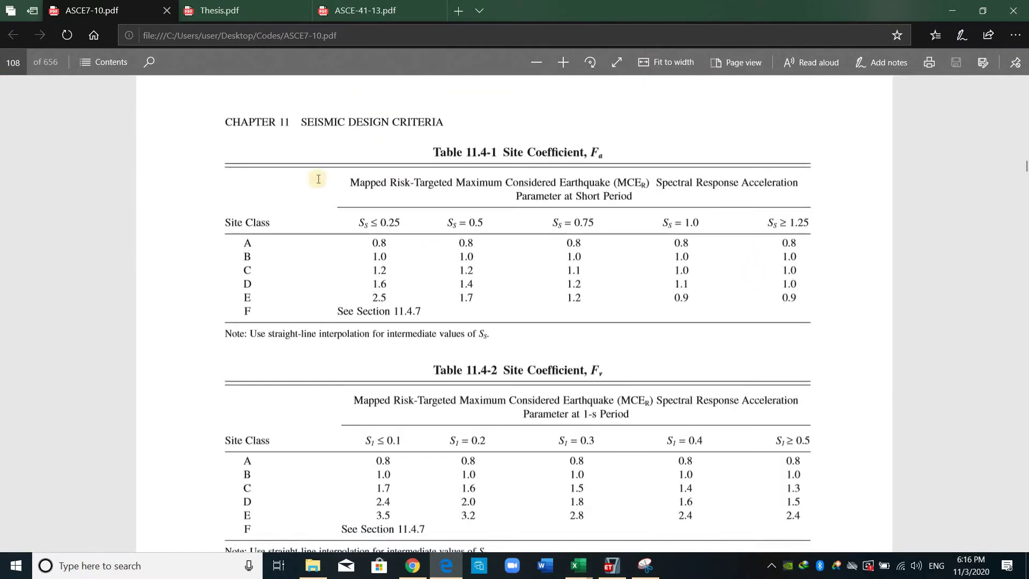
# Step: Capture Figure 11.4-1 with equations 11.4-5 to 11.4-7 from the ASCE7-10 PDF using Snipping Tool and copy the snip
pyautogui.scroll(-2, 707, 290)
pyautogui.scroll(-10, 705, 280)
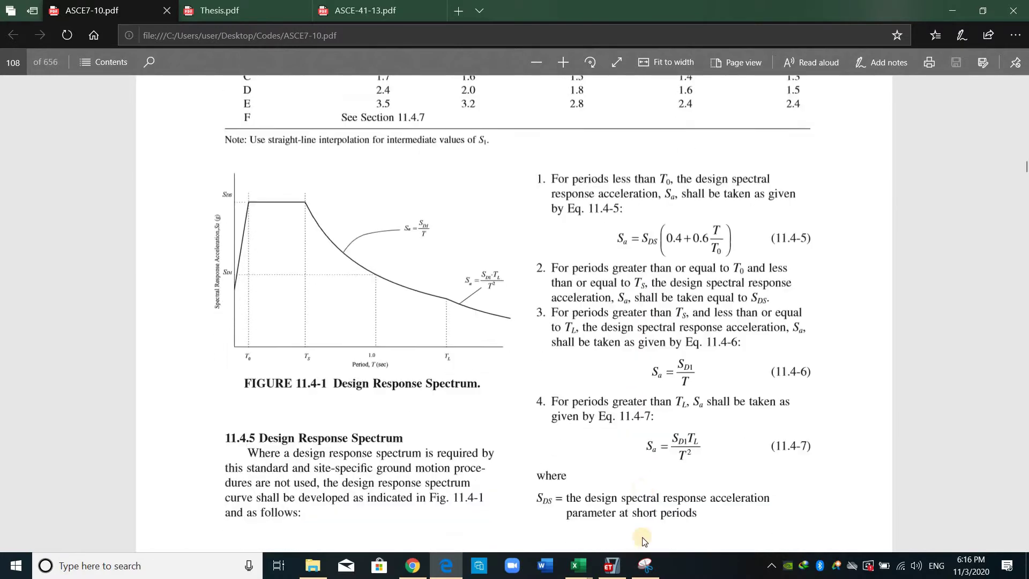
pyautogui.hotkey('alt', 'Tab')
pyautogui.click(262, 179)
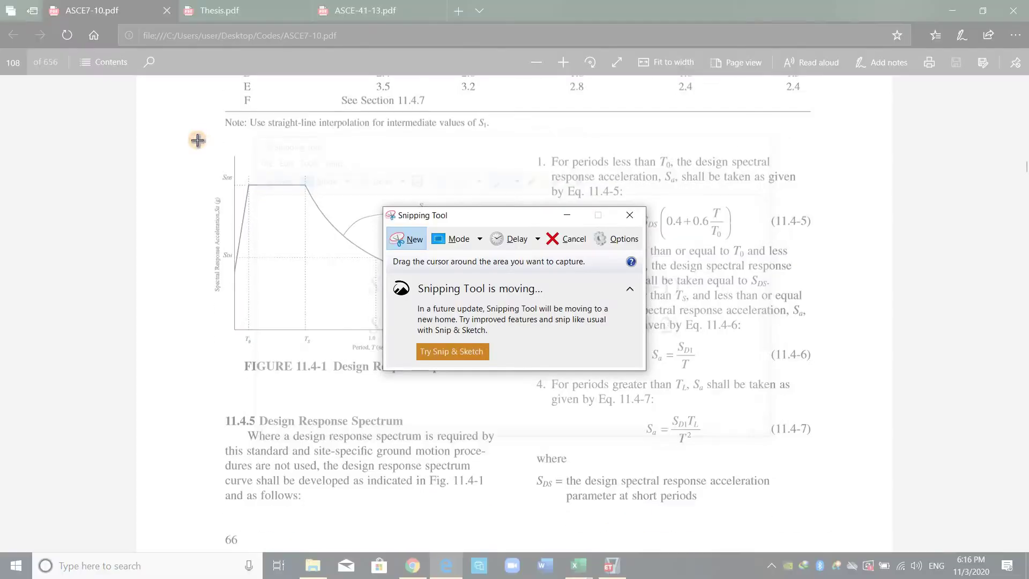
pyautogui.click(407, 243)
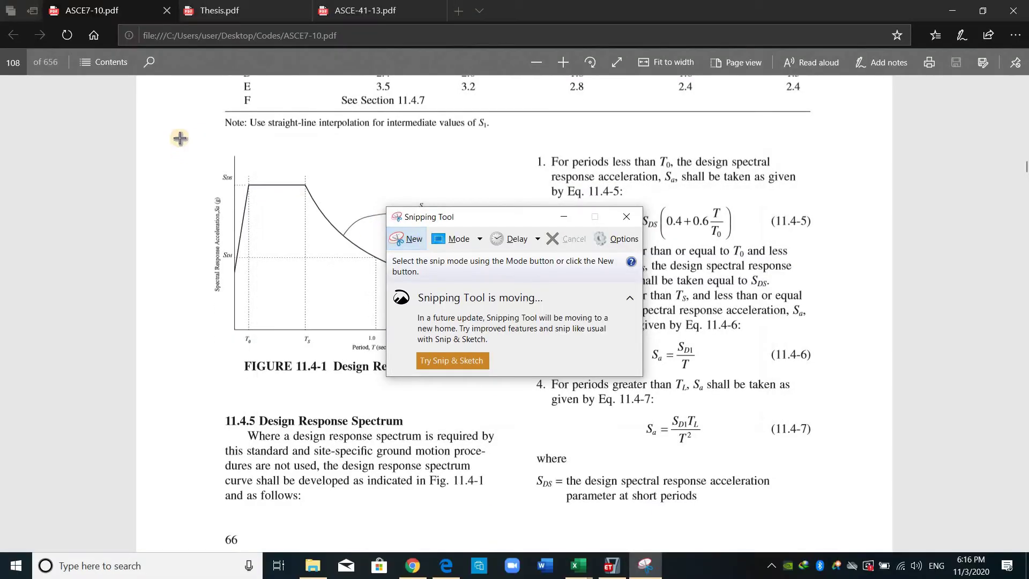
pyautogui.moveTo(190, 138); pyautogui.dragTo(847, 525)
pyautogui.rightClick(477, 252)
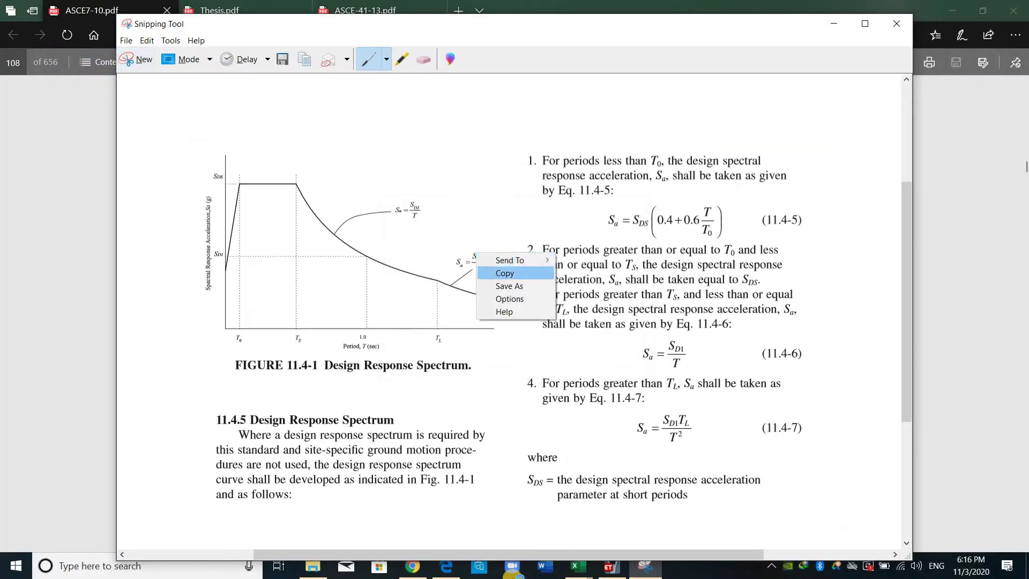
pyautogui.click(513, 272)
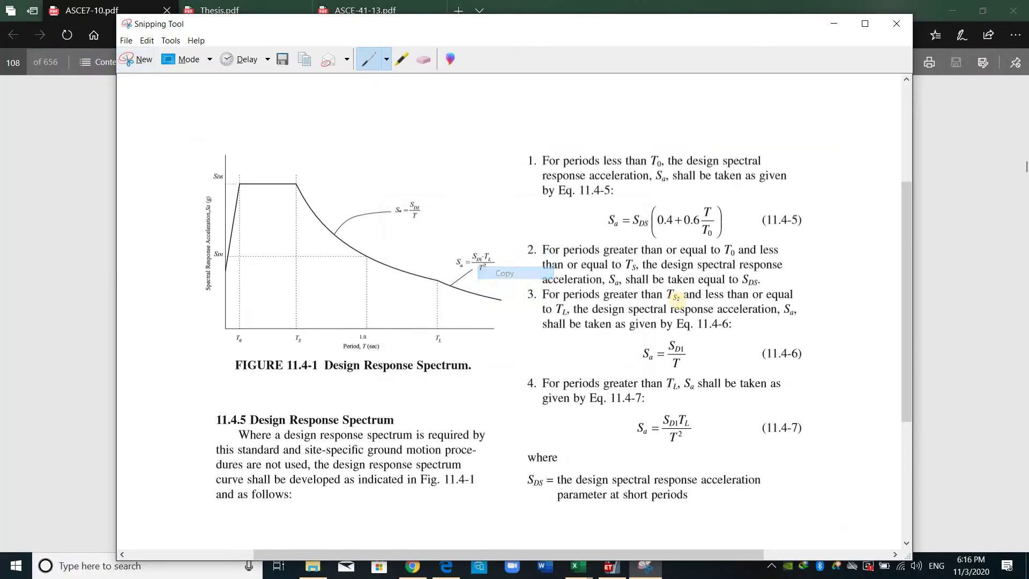
pyautogui.click(832, 31)
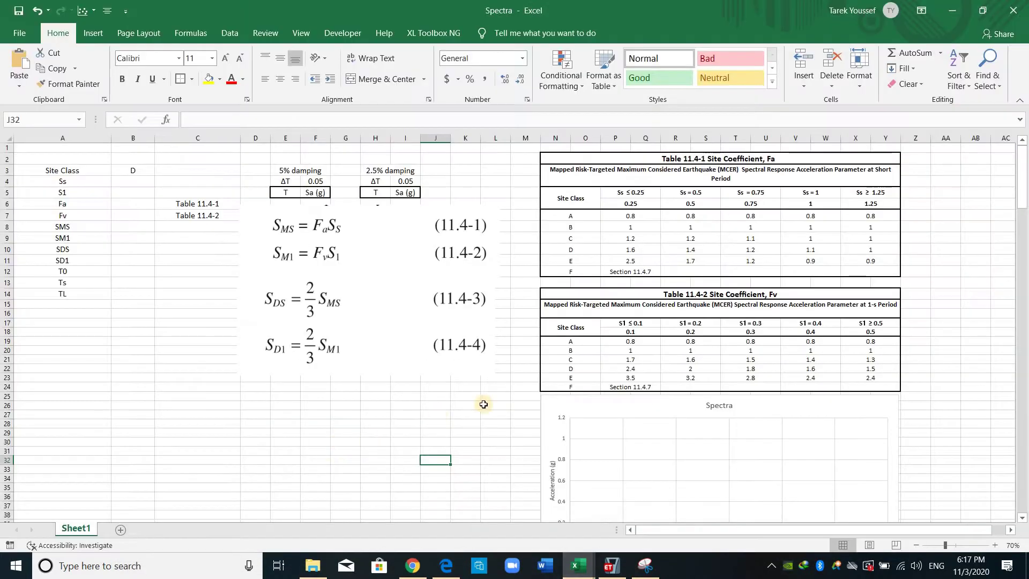
# Step: Paste the design response spectrum snip into the Spectra workbook in Excel, shrink it and place it below equations 11.4-1 to 11.4-4
pyautogui.click(341, 443)
pyautogui.hotkey('ctrl', 'v')
pyautogui.scroll(-3, 524, 450)
pyautogui.moveTo(427, 388); pyautogui.dragTo(628, 387)
pyautogui.scroll(-3, 787, 502)
pyautogui.moveTo(809, 517); pyautogui.dragTo(808, 513)
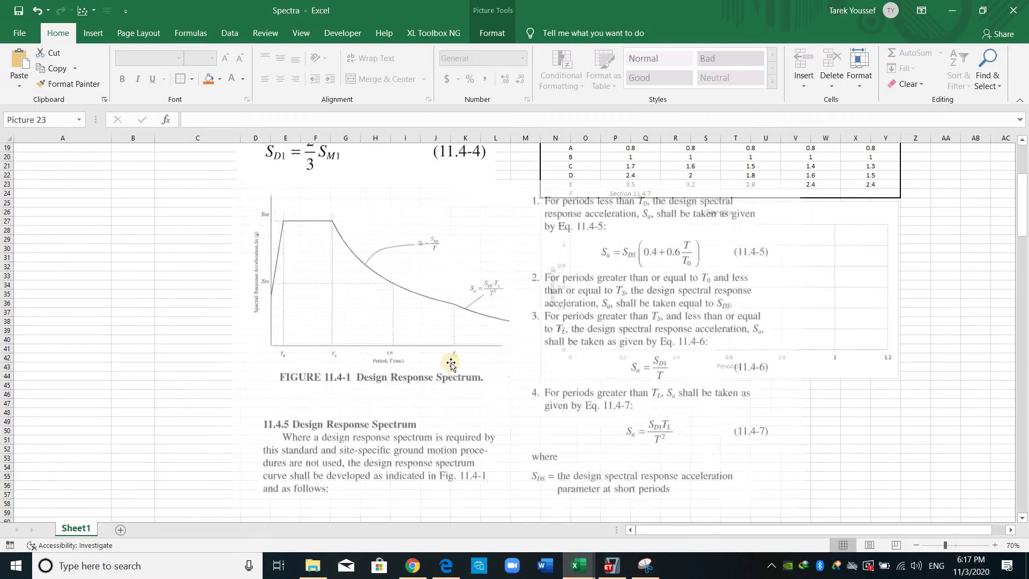
pyautogui.scroll(2, 455, 363)
pyautogui.moveTo(427, 379); pyautogui.dragTo(430, 377)
pyautogui.scroll(4, 430, 378)
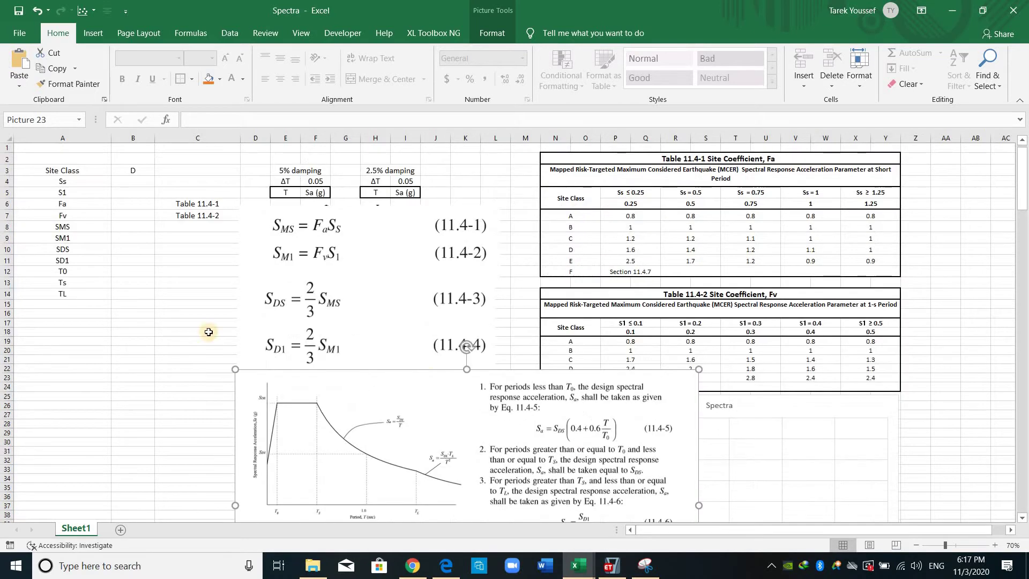
# Step: Review the site parameter list in column A and the site classes and Ss columns of Table 11.4-1
pyautogui.click(189, 314)
pyautogui.keyDown('ctrl'); pyautogui.scroll(1, 189, 314); pyautogui.keyUp('ctrl')
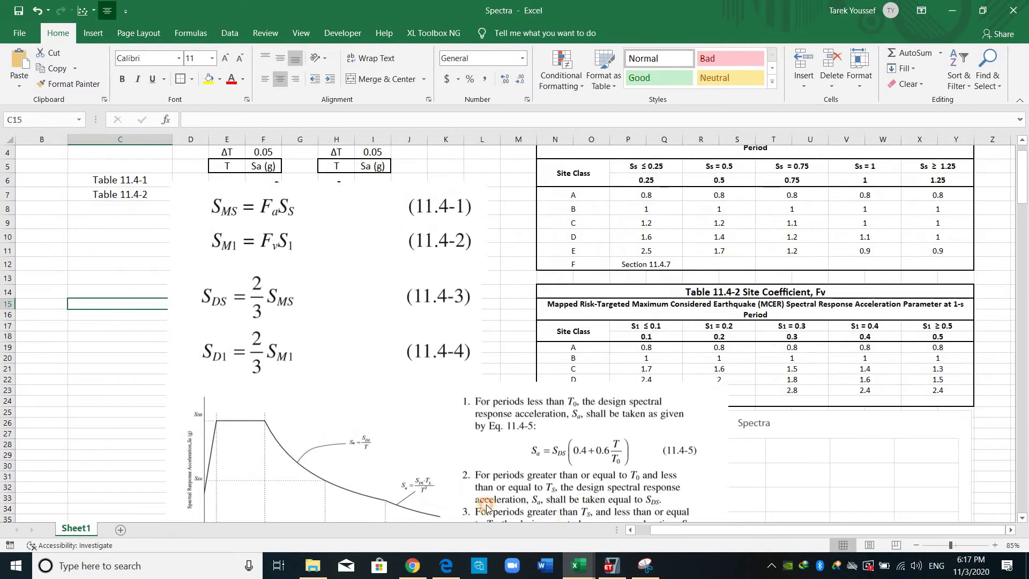
pyautogui.hscroll(-1, 282, 370)
pyautogui.scroll(1, 134, 212)
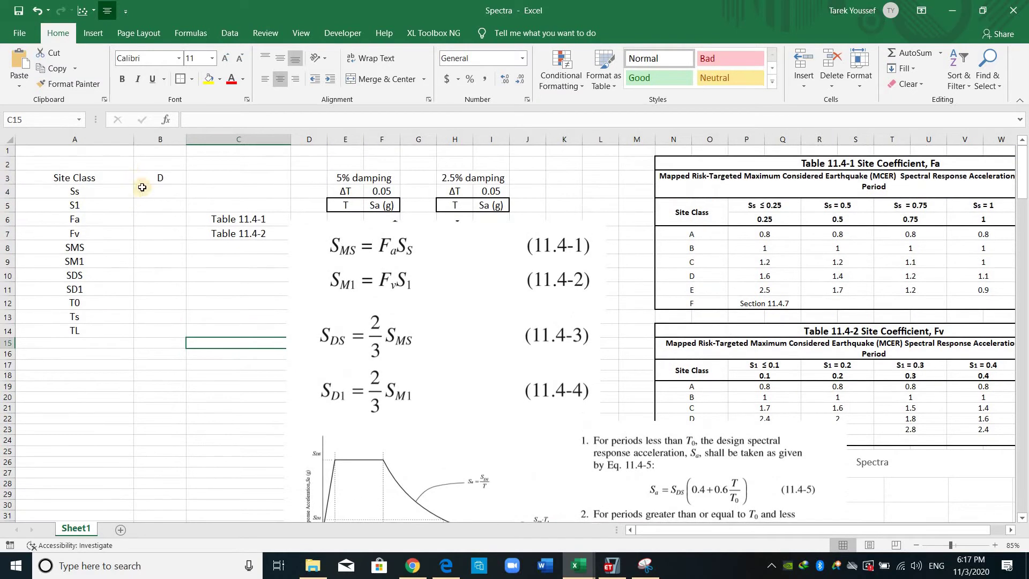
pyautogui.click(142, 188)
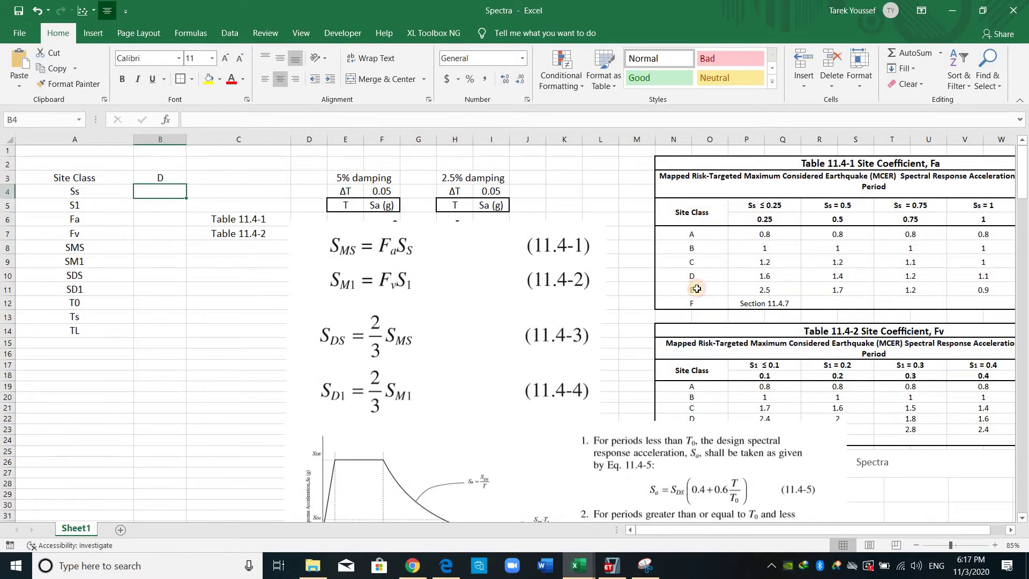
pyautogui.moveTo(692, 212); pyautogui.dragTo(692, 303)
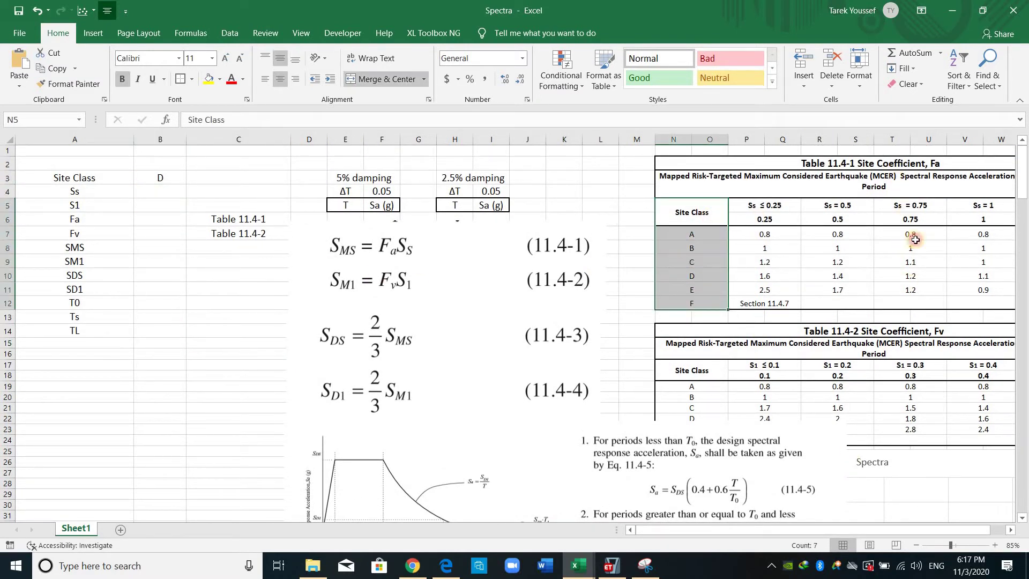
pyautogui.moveTo(870, 164); pyautogui.dragTo(919, 289)
pyautogui.click(63, 244)
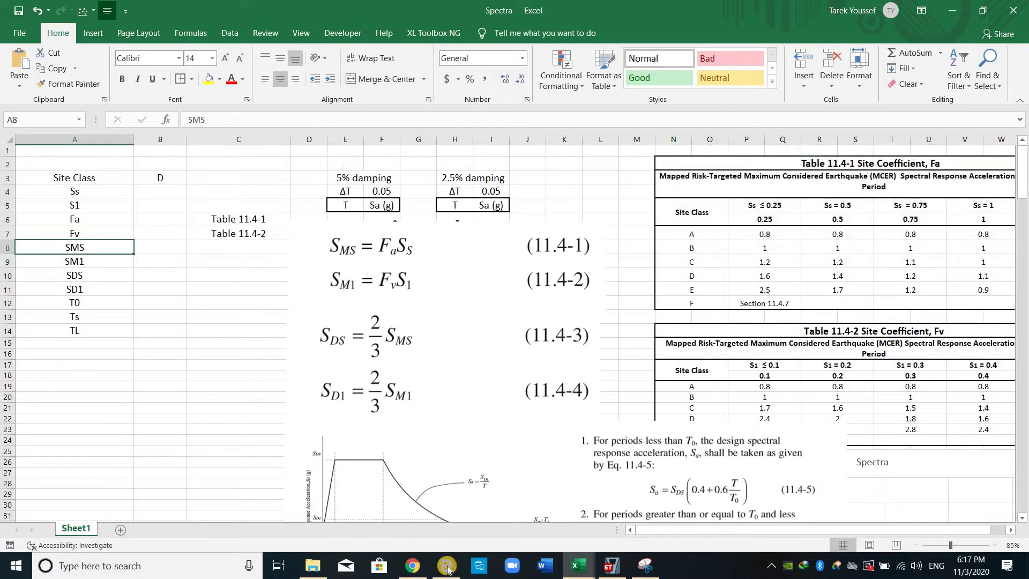
# Step: Copy the Ss value 0.963 from Table A.1 in Thesis.pdf and paste it into cell B4 of the Spectra workbook
pyautogui.click(446, 566)
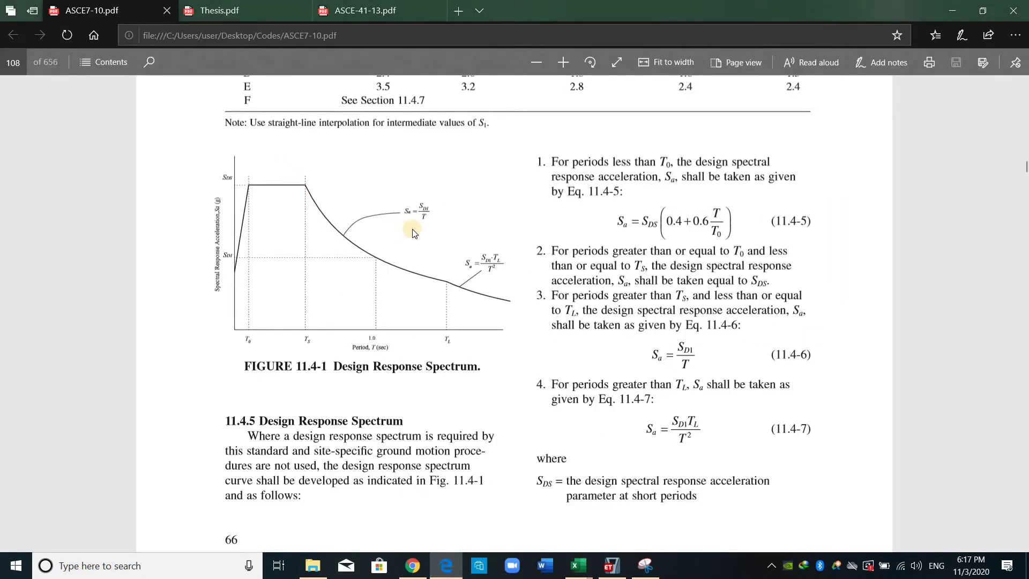
pyautogui.hotkey('ctrl', 'Tab')
pyautogui.scroll(5, 528, 264)
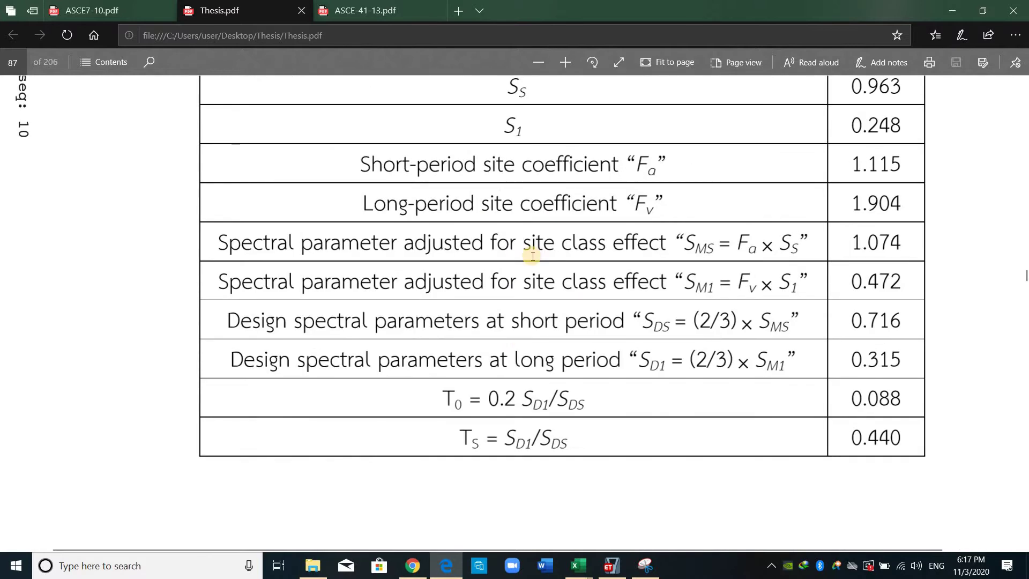
pyautogui.keyDown('ctrl'); pyautogui.scroll(-1, 640, 207); pyautogui.keyUp('ctrl')
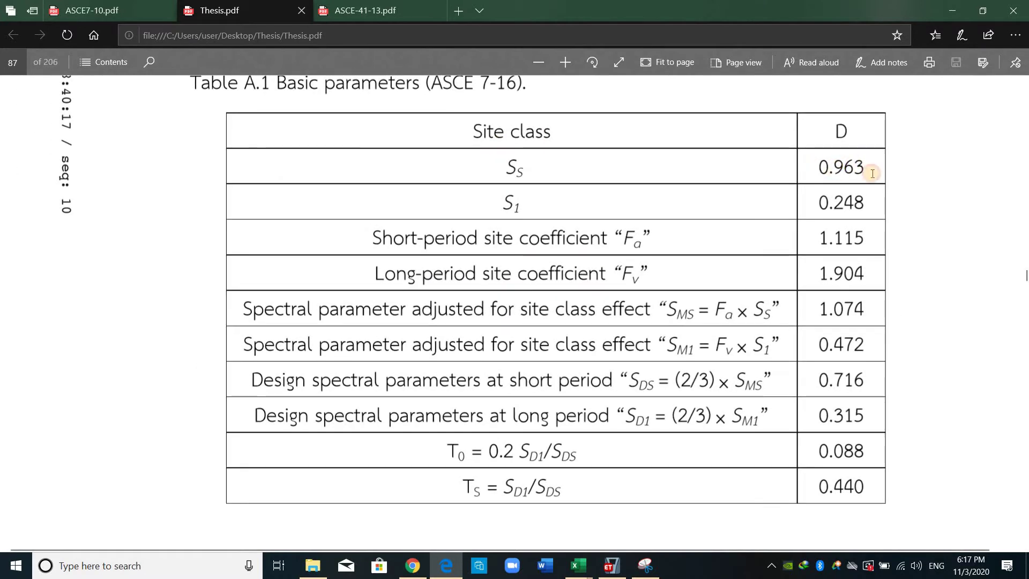
pyautogui.moveTo(873, 173); pyautogui.dragTo(817, 170)
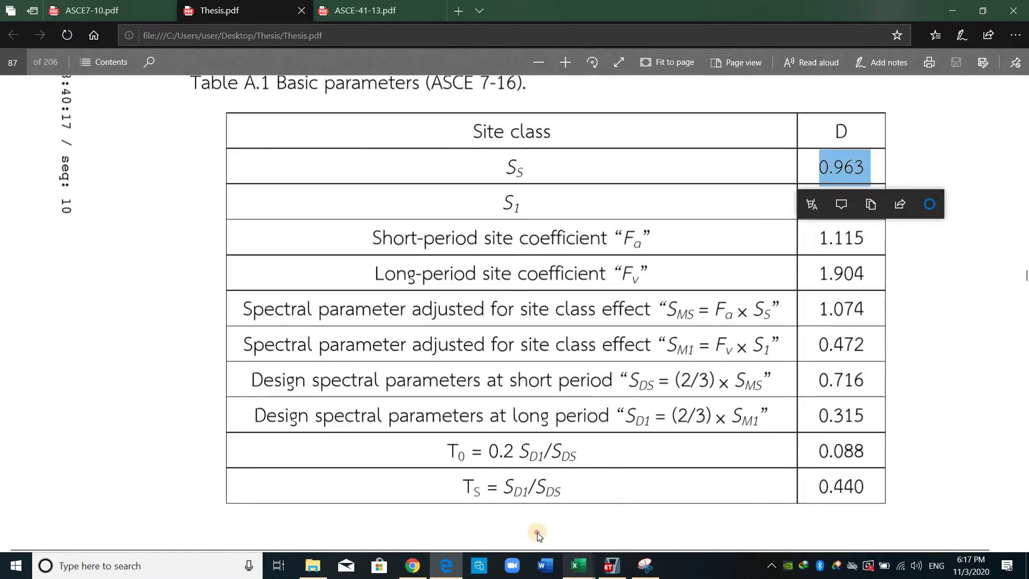
pyautogui.click(579, 566)
pyautogui.click(160, 191)
pyautogui.hotkey('ctrl', 'v')
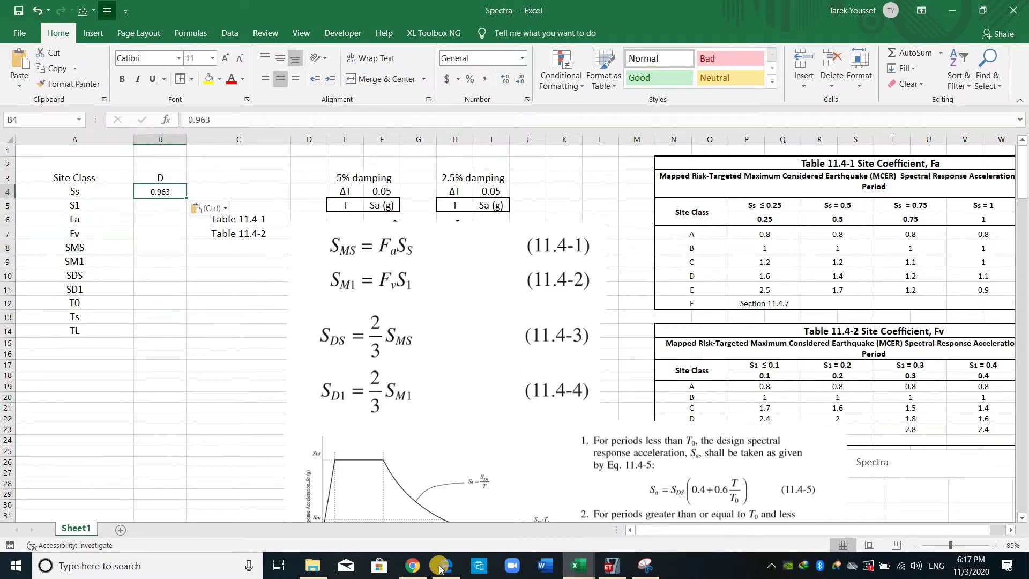
# Step: Copy the S1 value 0.248 from Table A.1 in Thesis.pdf and paste it into cell B5 of the Spectra workbook
pyautogui.click(160, 303)
pyautogui.click(445, 565)
pyautogui.click(867, 215)
pyautogui.moveTo(866, 214); pyautogui.dragTo(819, 210)
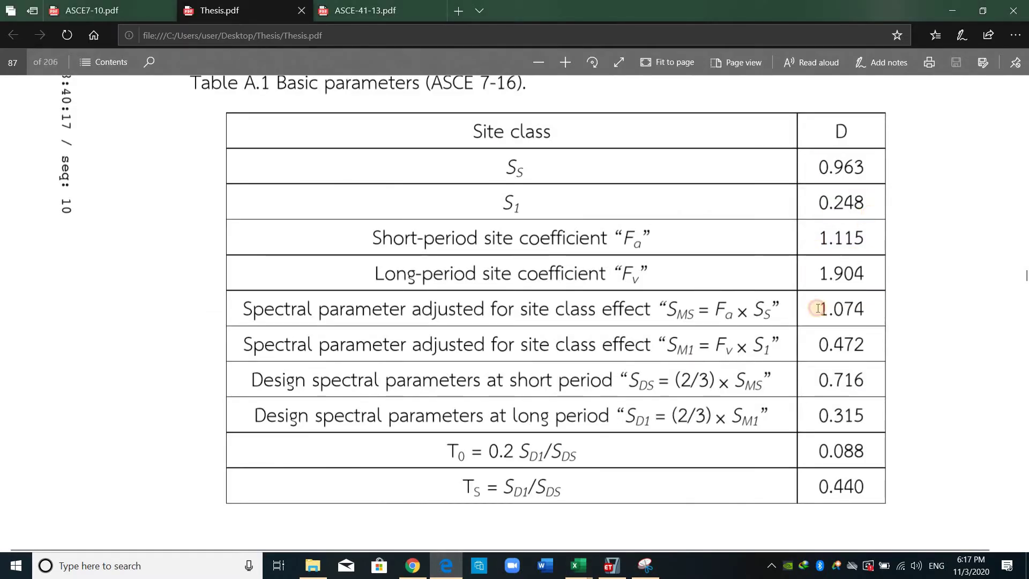
pyautogui.hotkey('ctrl', 'c')
pyautogui.click(579, 566)
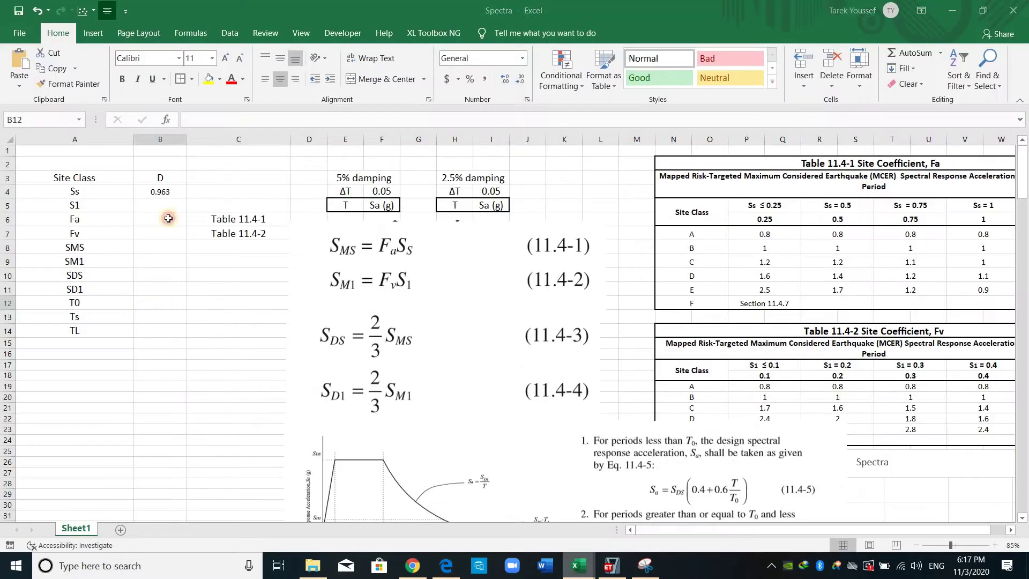
pyautogui.click(160, 205)
pyautogui.hotkey('ctrl', 'v')
pyautogui.press('Down')
pyautogui.press('Down')
pyautogui.press('Down')
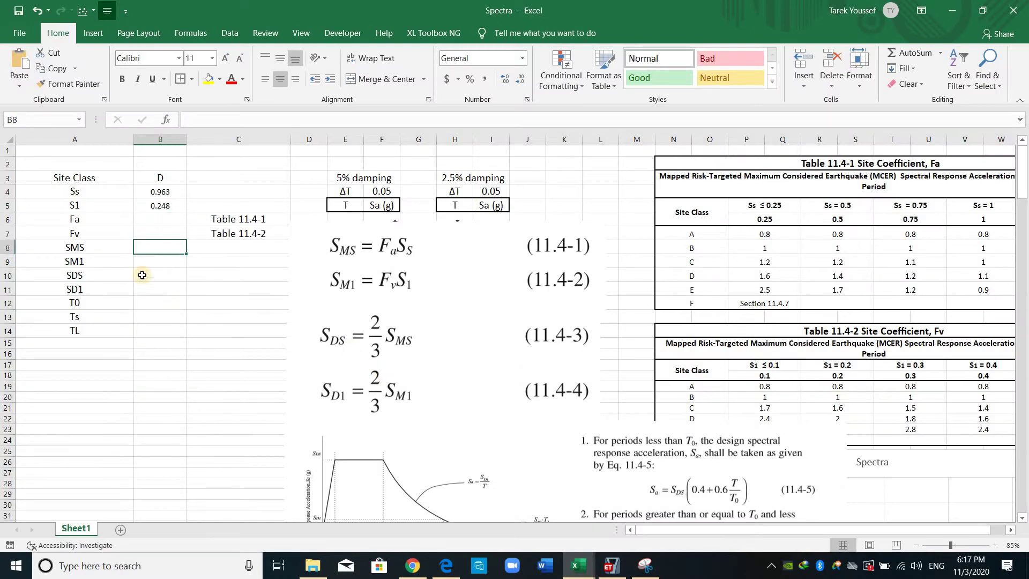
# Step: Examine Table 11.4-1 for the Ss columns that bracket the entered Ss value and their site class D coefficients
pyautogui.moveTo(96, 195); pyautogui.dragTo(157, 206)
pyautogui.click(168, 219)
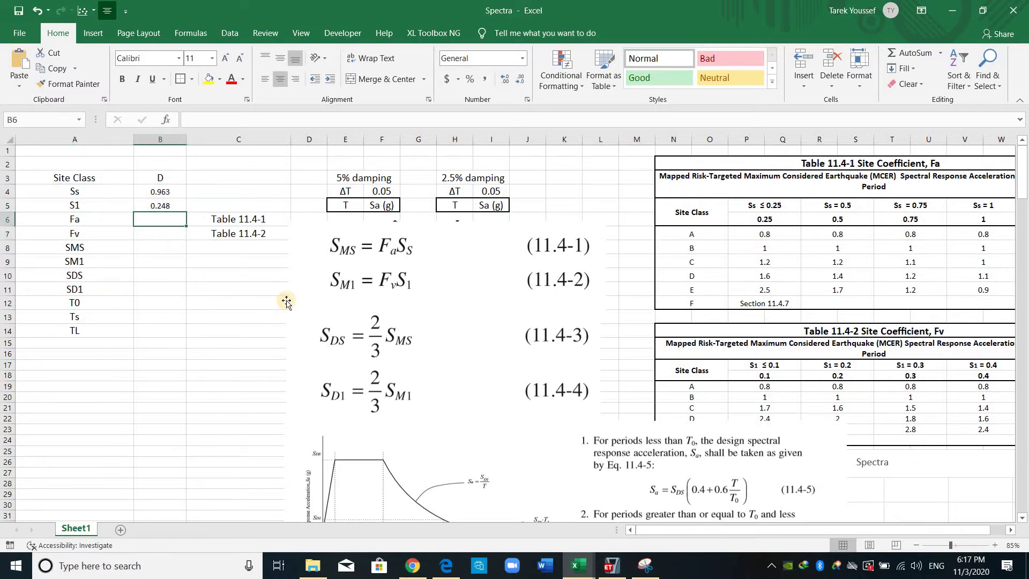
pyautogui.click(836, 205)
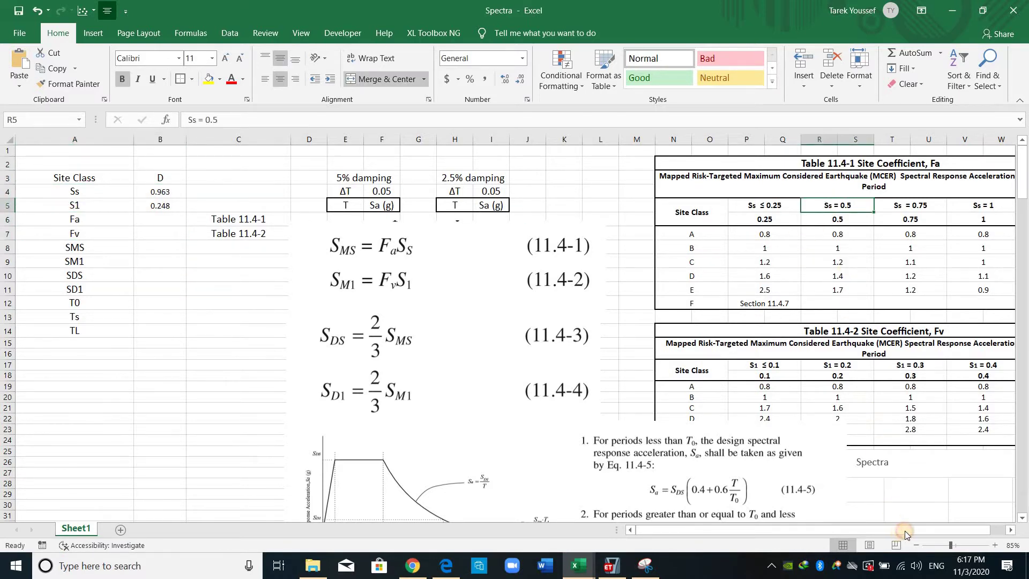
pyautogui.click(766, 205)
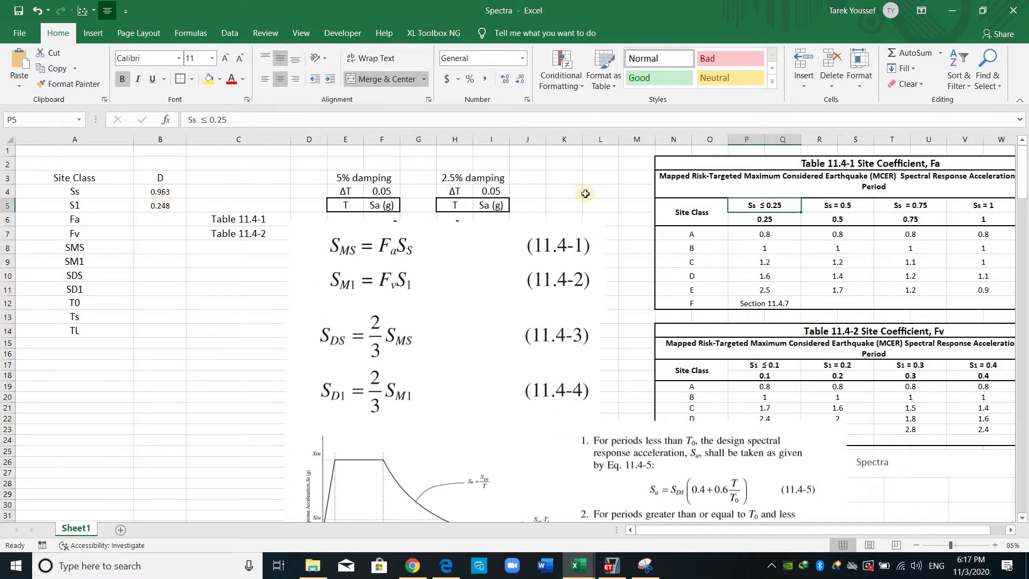
pyautogui.moveTo(936, 205); pyautogui.dragTo(973, 207)
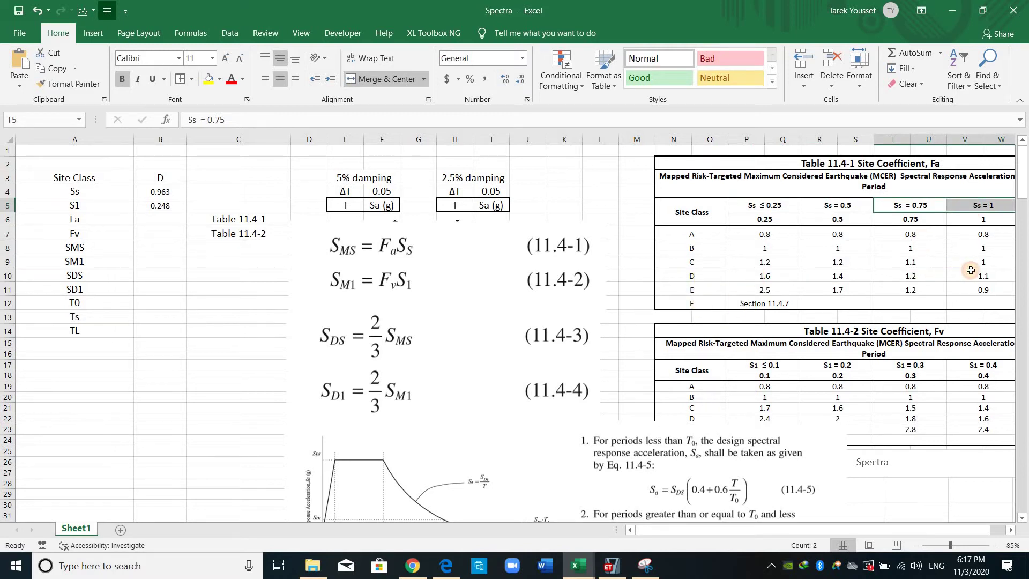
pyautogui.moveTo(691, 276); pyautogui.dragTo(983, 277)
pyautogui.click(910, 275)
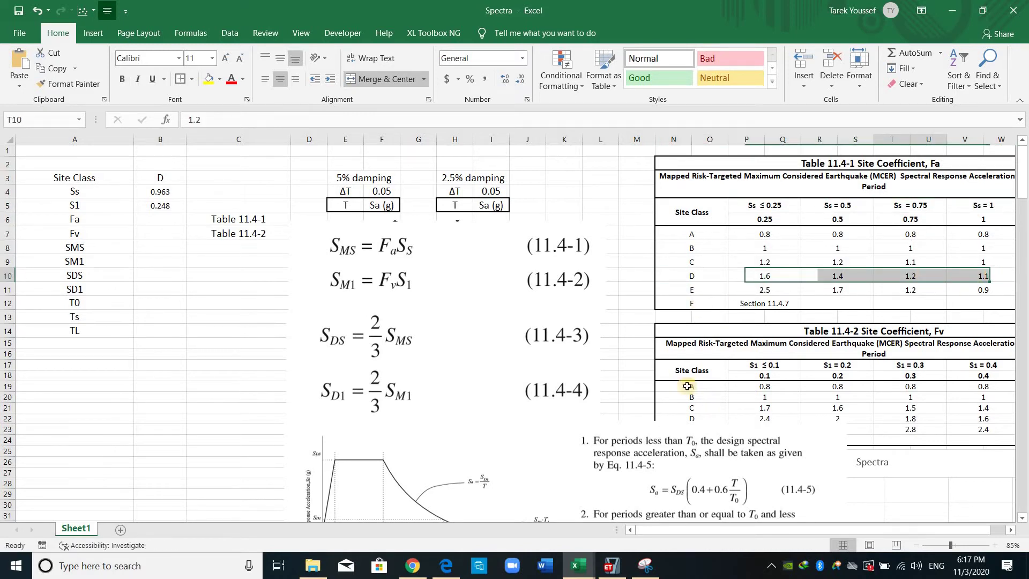
# Step: Interpolate Fa in cell B6 with FORECAST, using B4 as x, T10:W10 as known ys and the 0.75 and 1 Ss headers as known xs
pyautogui.click(183, 215)
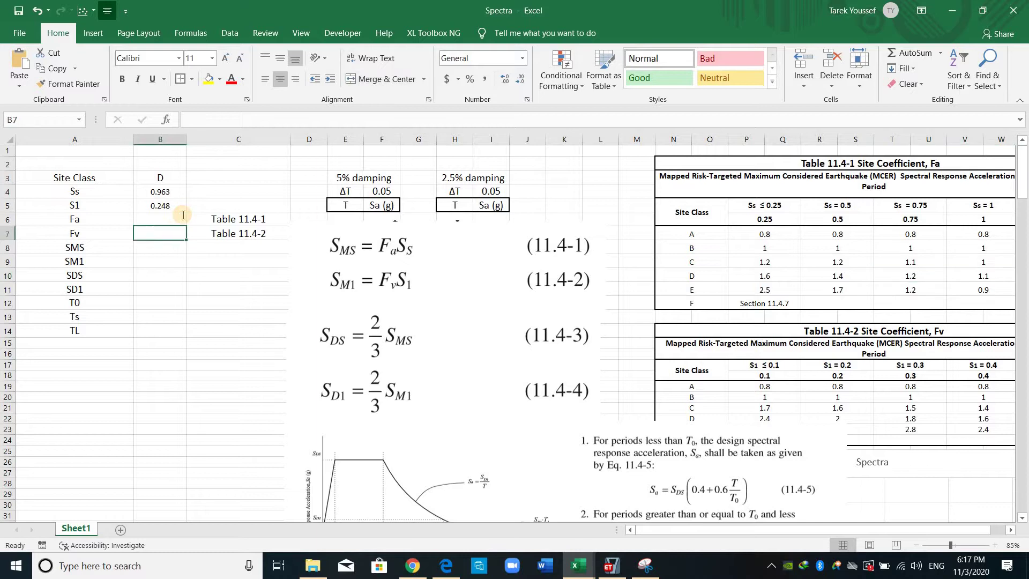
pyautogui.write('=fotr')
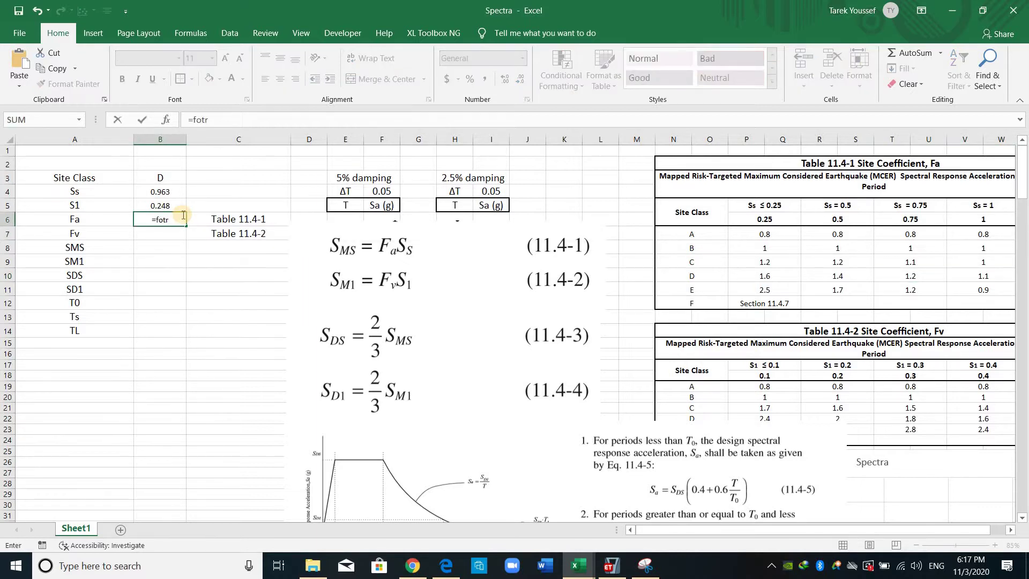
pyautogui.press('BackSpace')
pyautogui.press('BackSpace')
pyautogui.press('Tab')
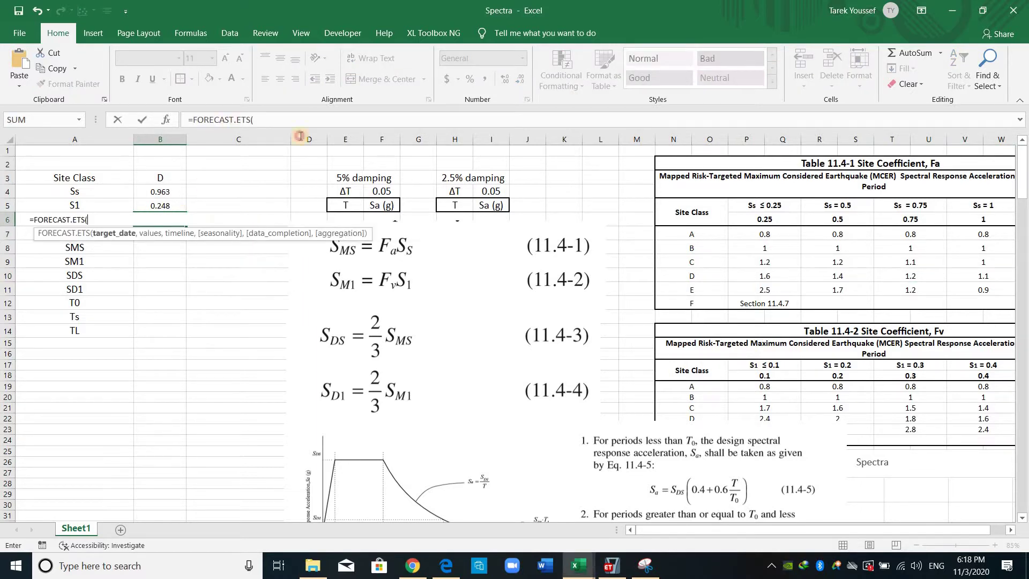
pyautogui.moveTo(229, 119); pyautogui.dragTo(253, 120)
pyautogui.write('t(')
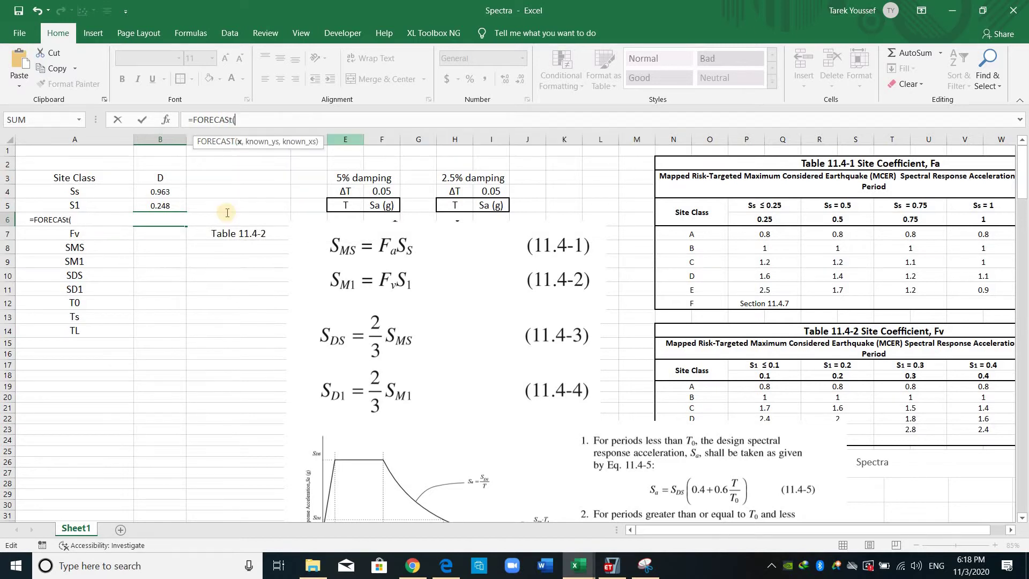
pyautogui.click(155, 196)
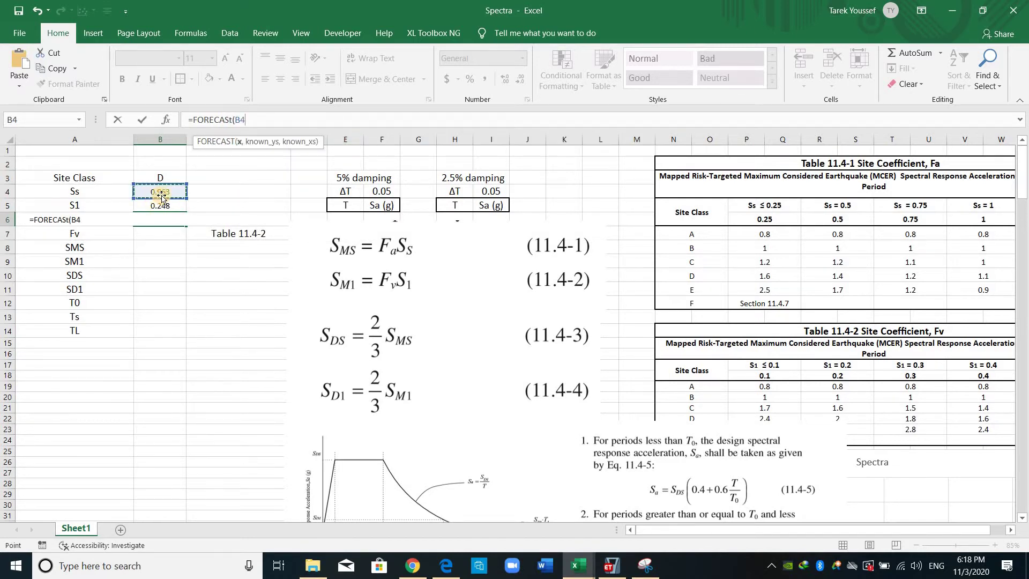
pyautogui.write(',')
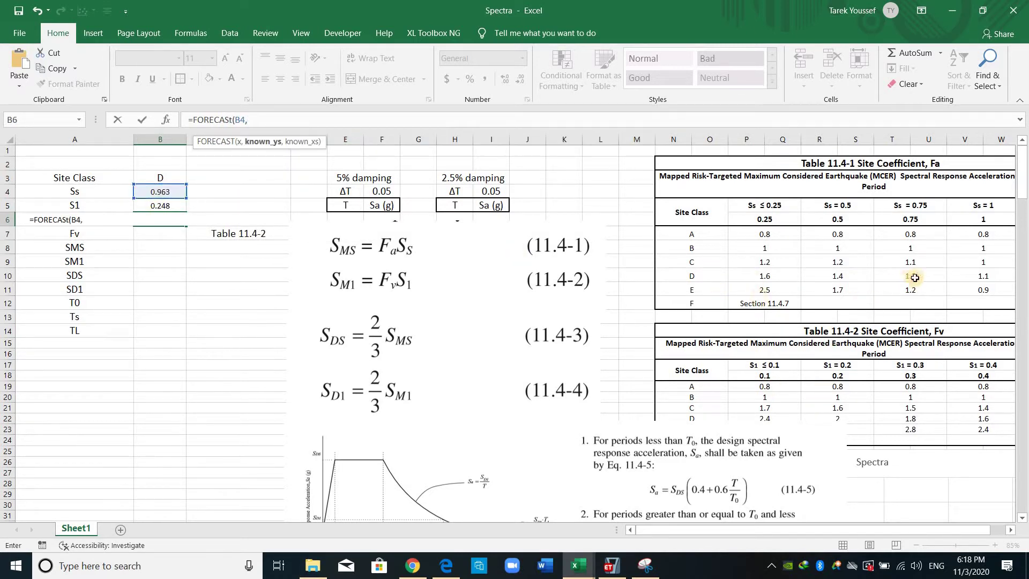
pyautogui.moveTo(989, 276); pyautogui.dragTo(983, 275)
pyautogui.write(',')
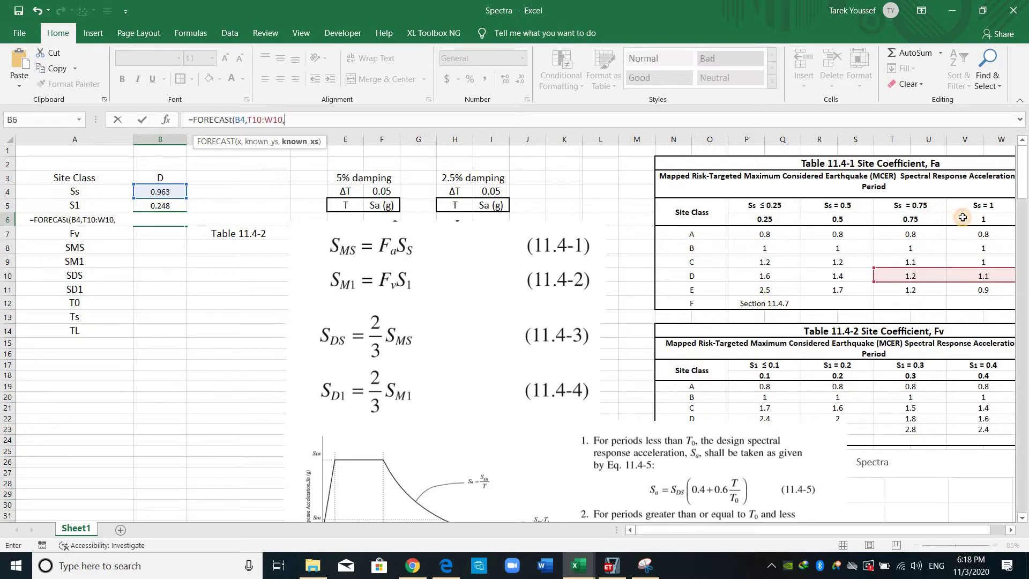
pyautogui.moveTo(911, 219); pyautogui.dragTo(968, 219)
pyautogui.press('Return')
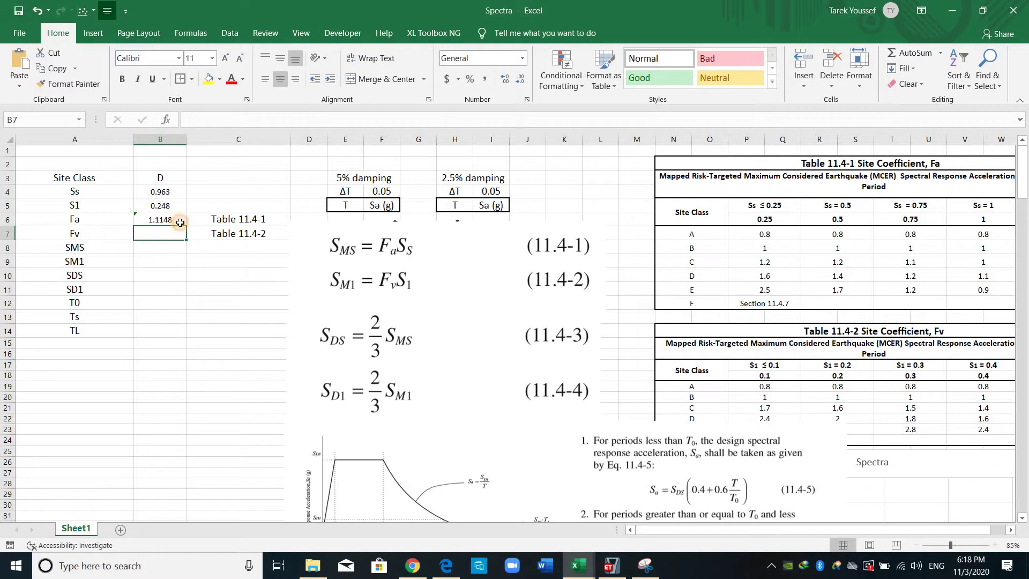
# Step: Interpolate Fv in cell B7 with FORECAST, using B5 as x, R22:U22 as known ys and R18:U18 as known xs
pyautogui.press('Up')
pyautogui.doubleClick(170, 237)
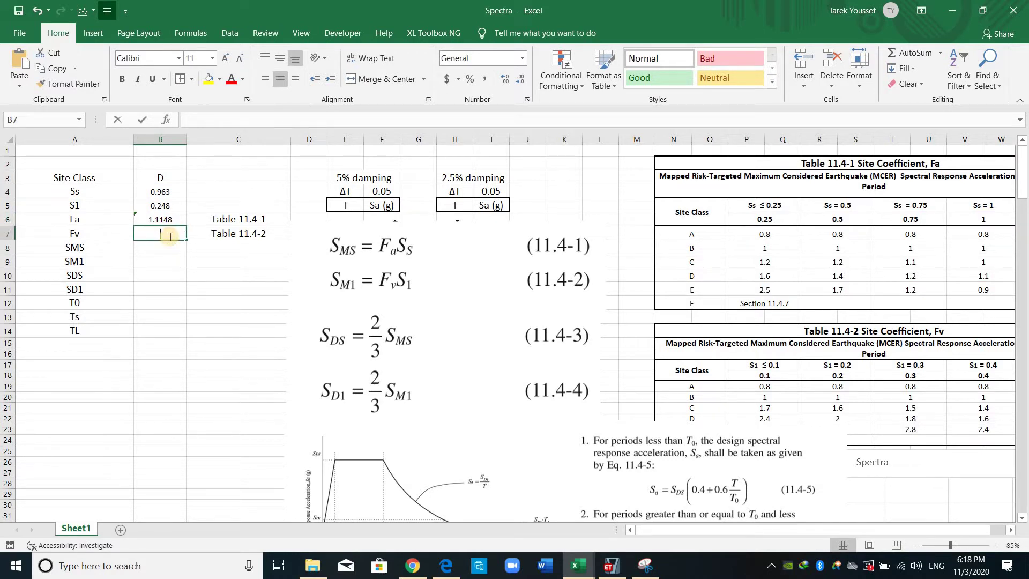
pyautogui.write('=fore')
pyautogui.press('Tab')
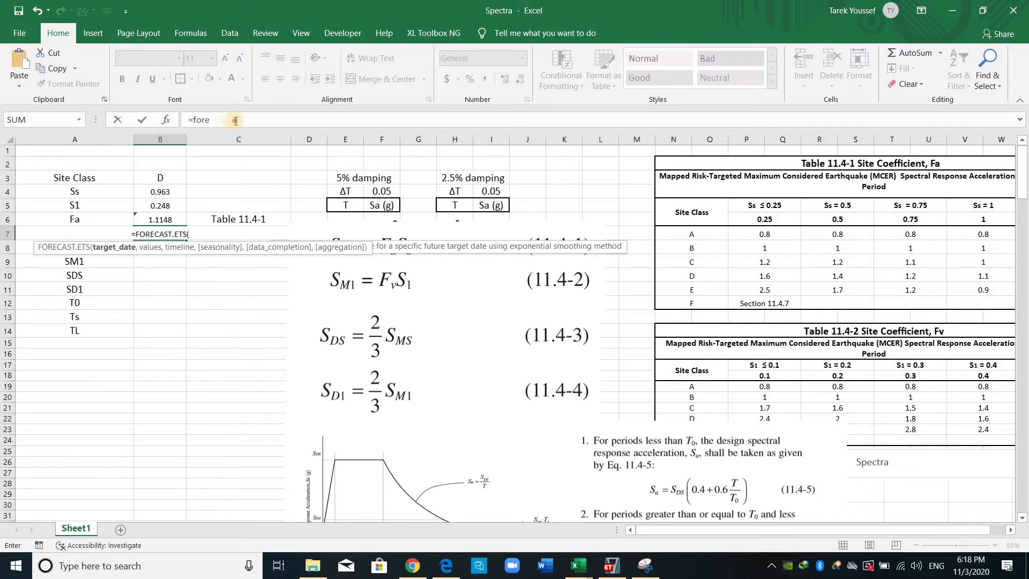
pyautogui.moveTo(234, 119); pyautogui.dragTo(327, 117)
pyautogui.press('BackSpace')
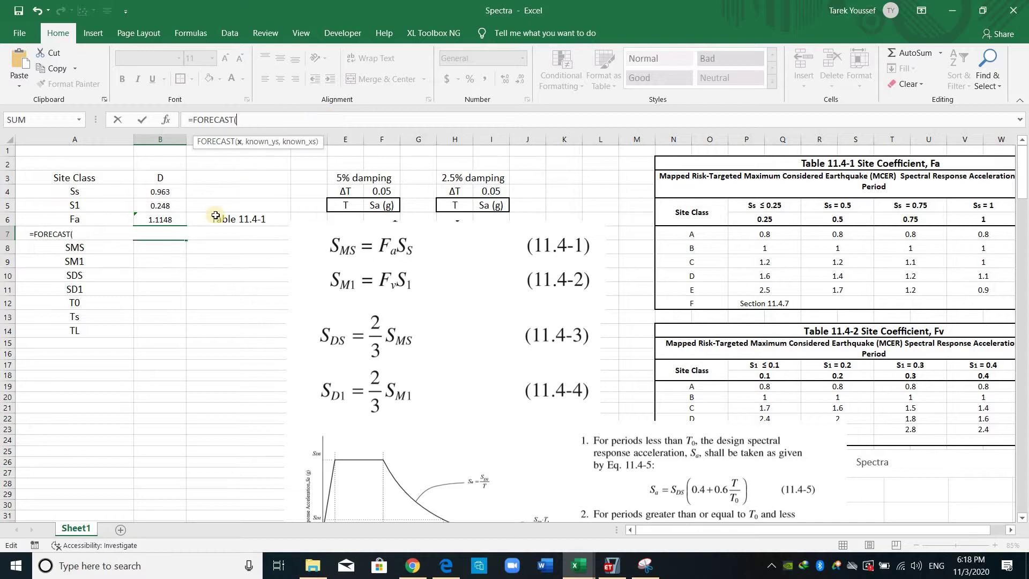
pyautogui.click(172, 207)
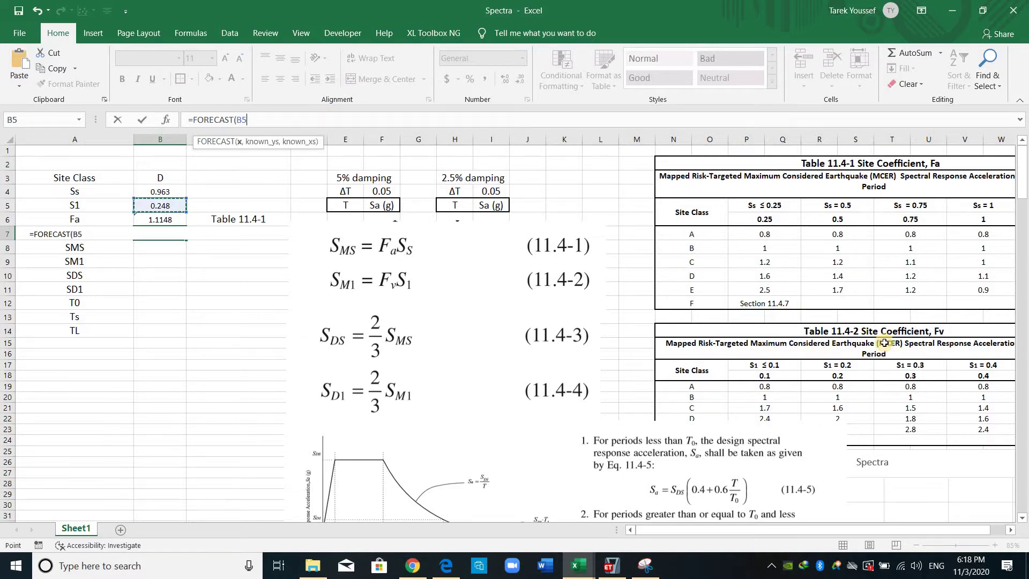
pyautogui.write(',')
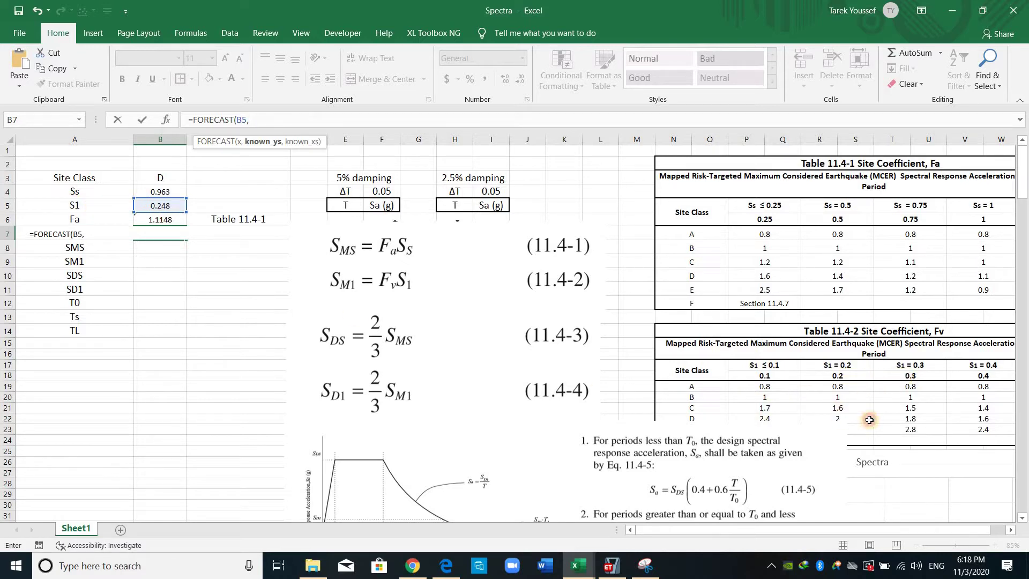
pyautogui.moveTo(820, 419); pyautogui.dragTo(898, 420)
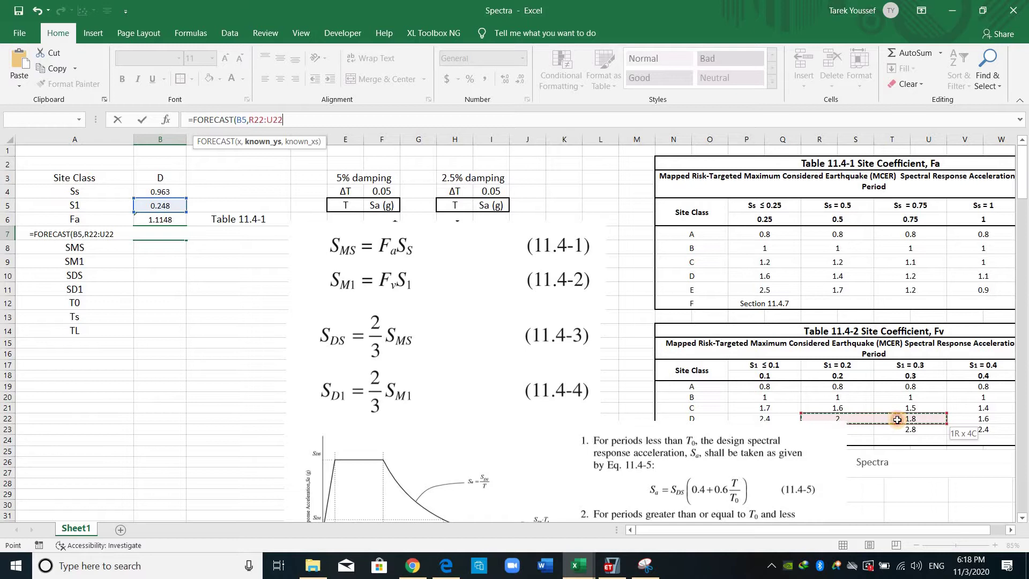
pyautogui.write(',')
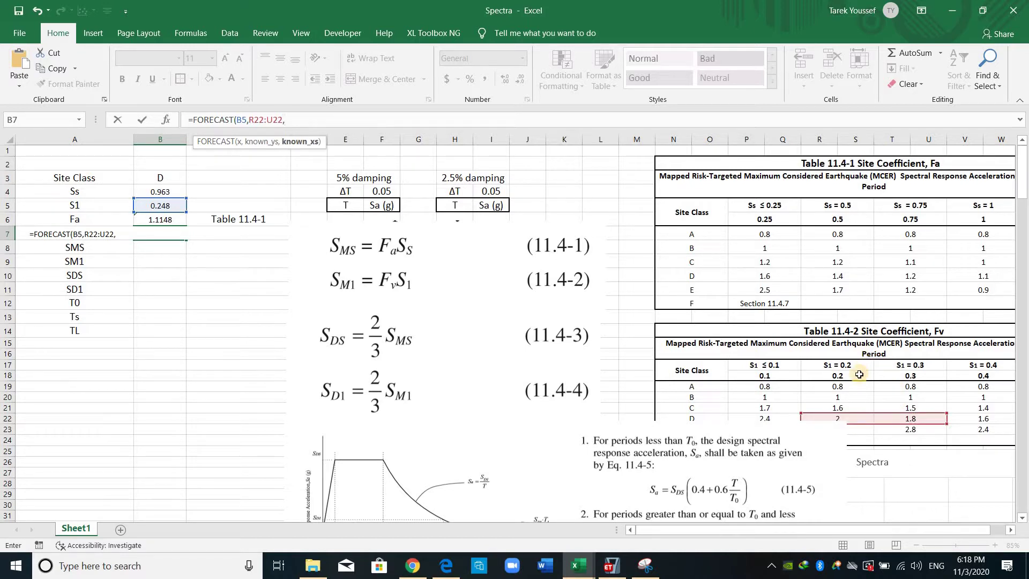
pyautogui.moveTo(830, 375); pyautogui.dragTo(901, 375)
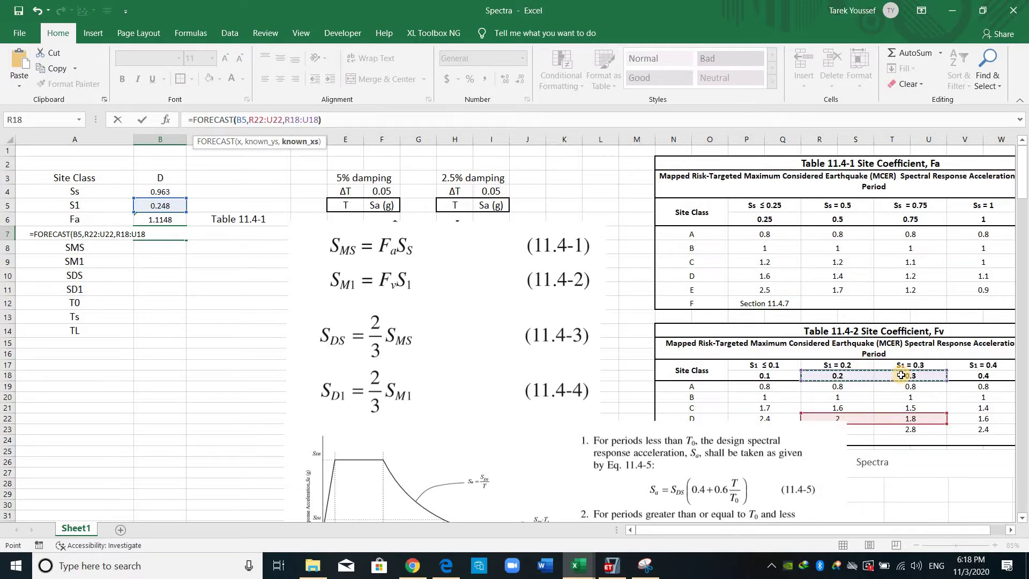
pyautogui.press('Return')
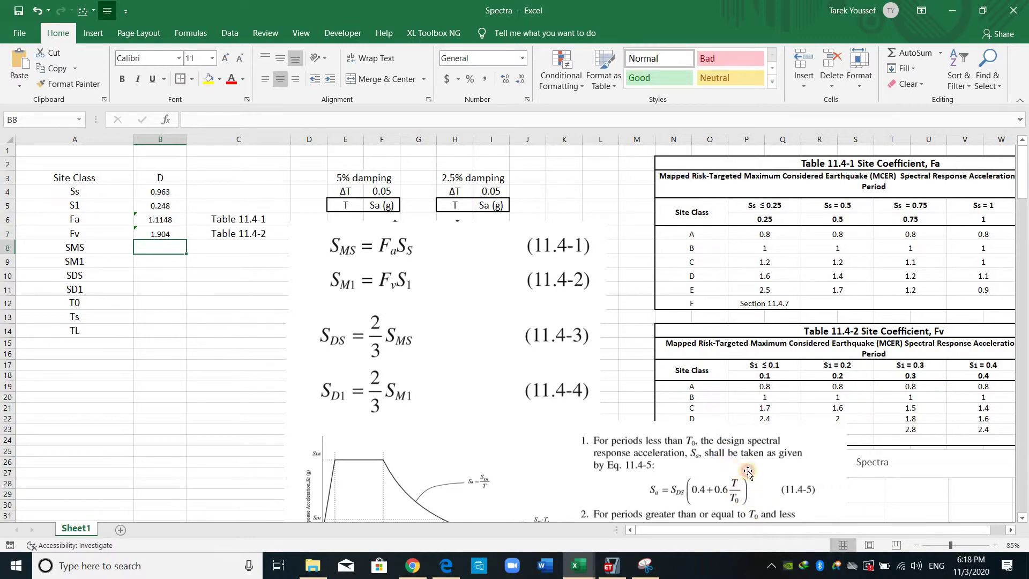
# Step: Move the spectrum figure and Eq. 11.4-5 picture down to uncover Table 11.4-2, and review the Fv formula in B7
pyautogui.moveTo(739, 467); pyautogui.dragTo(759, 506)
pyautogui.doubleClick(181, 235)
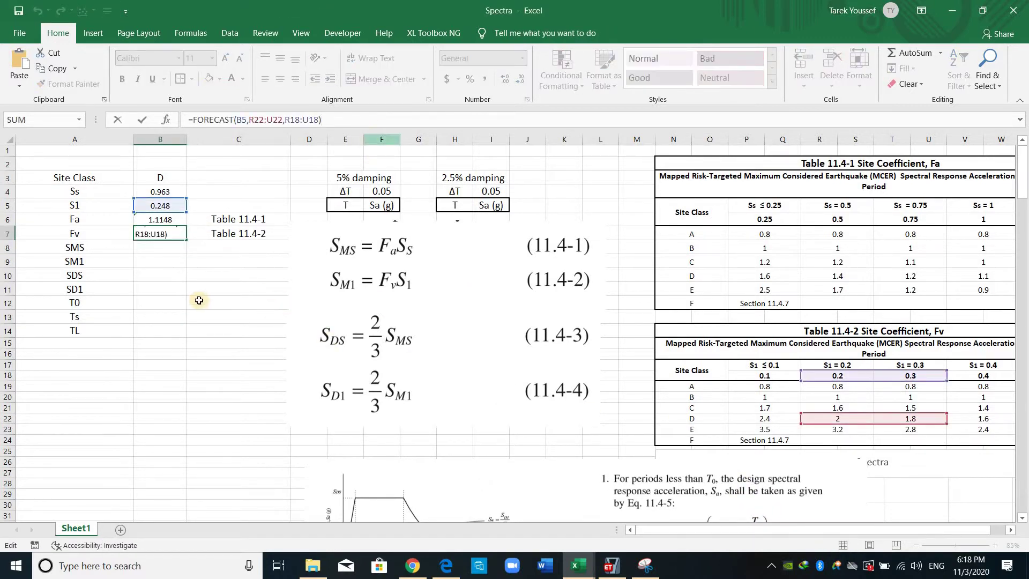
pyautogui.click(177, 287)
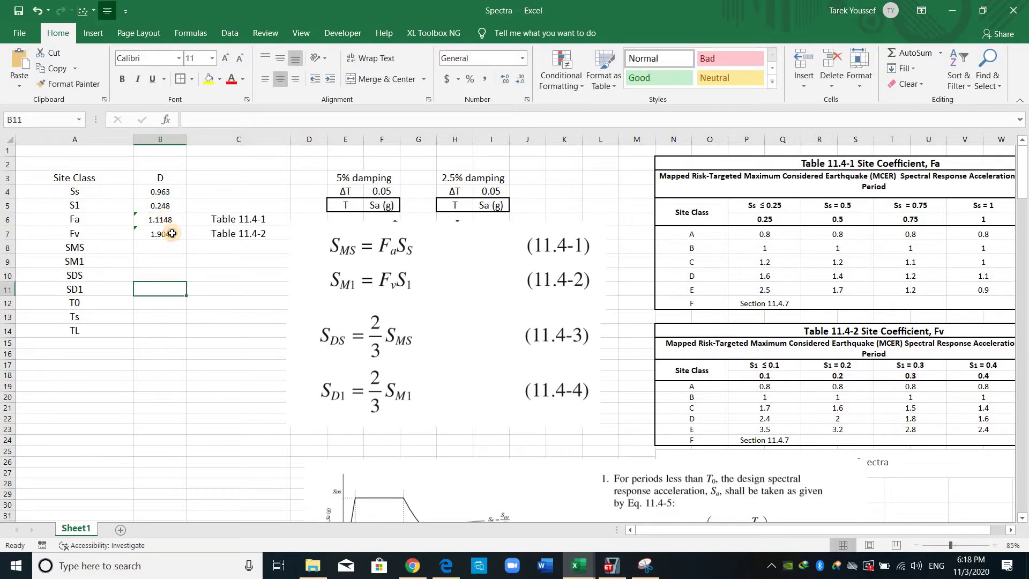
pyautogui.moveTo(170, 219); pyautogui.dragTo(172, 233)
# Step: Calculate SMS in cell B8 with the formula =B6*B4
pyautogui.click(152, 259)
pyautogui.click(156, 248)
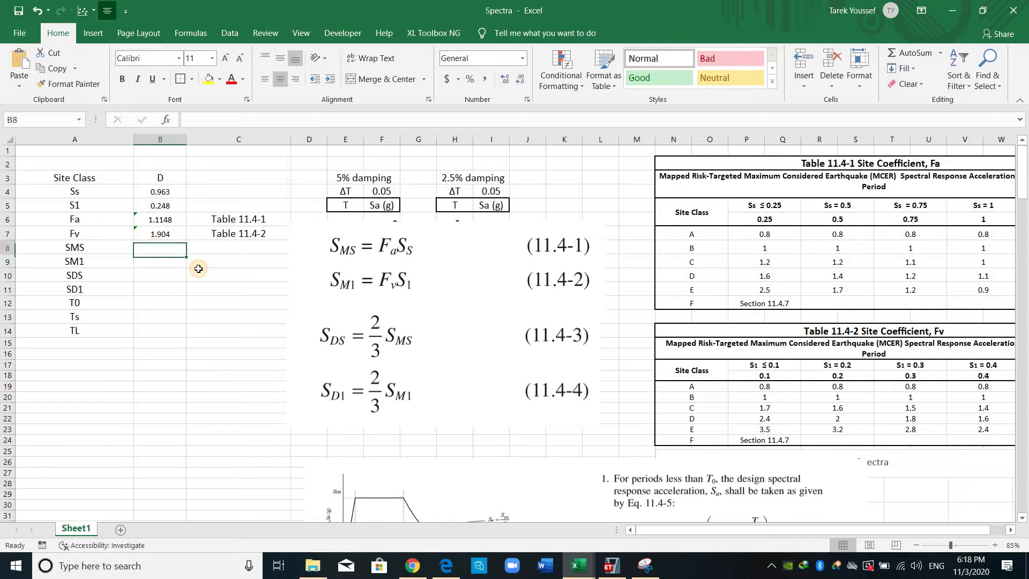
pyautogui.write('=')
pyautogui.press('Up')
pyautogui.press('Up')
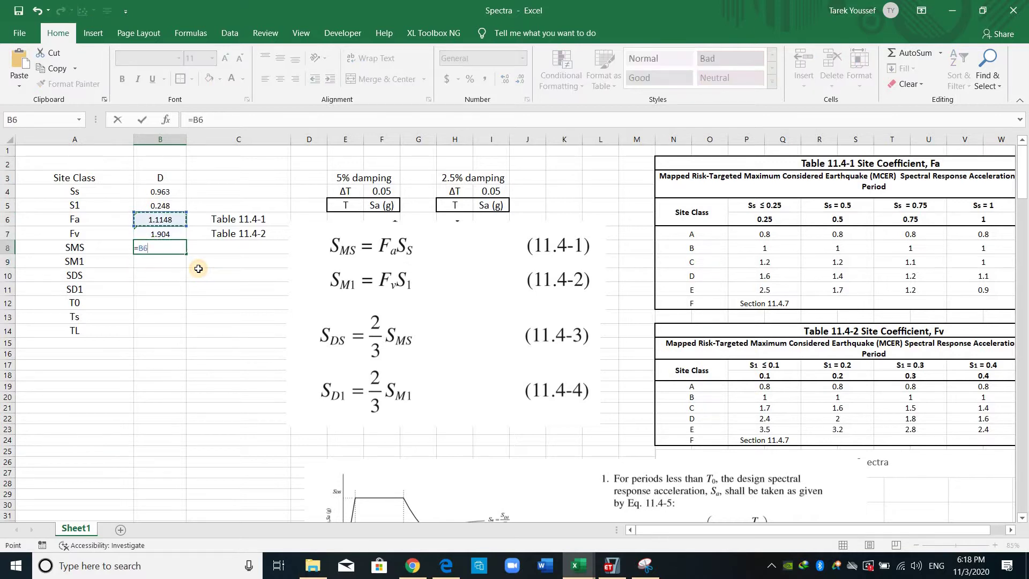
pyautogui.write('*')
pyautogui.press('Up')
pyautogui.press('Up')
pyautogui.press('Up')
pyautogui.press('Up')
pyautogui.press('Return')
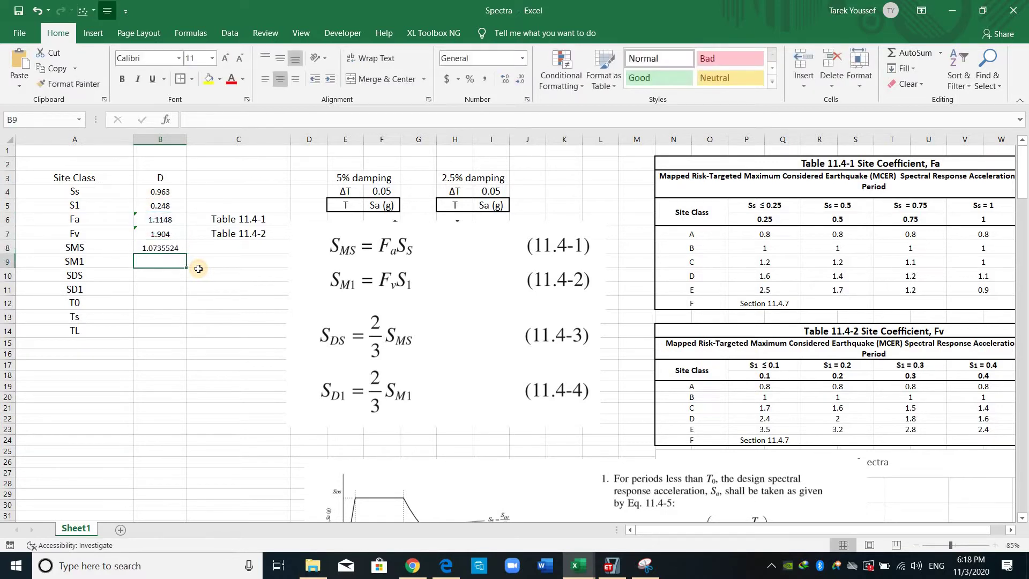
# Step: Fill the SMS formula down into B9 for SM1, show both cells with four decimals, and check the B9 references
pyautogui.click(180, 250)
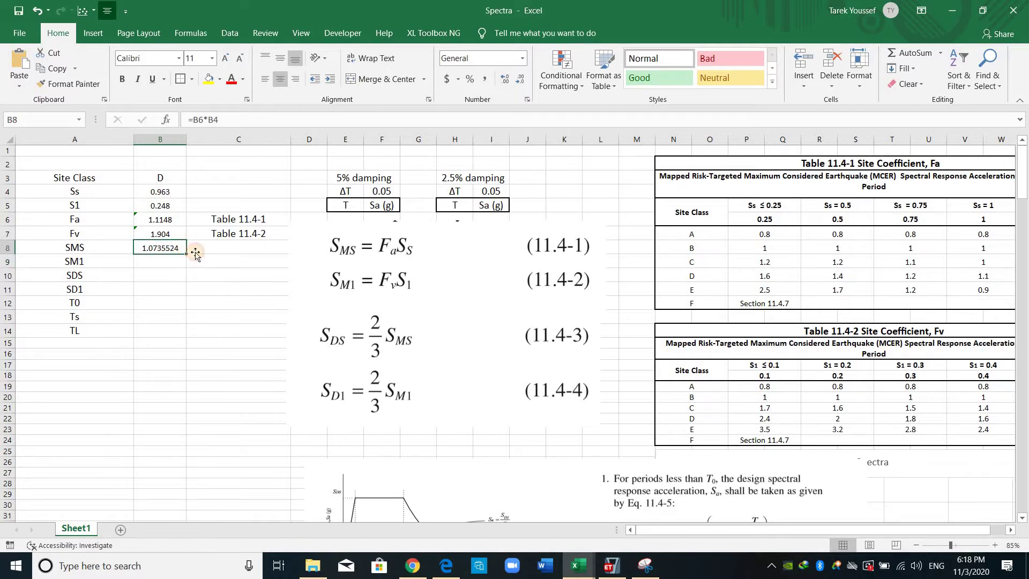
pyautogui.moveTo(186, 255); pyautogui.dragTo(186, 266)
pyautogui.click(520, 79)
pyautogui.click(520, 80)
pyautogui.click(520, 80)
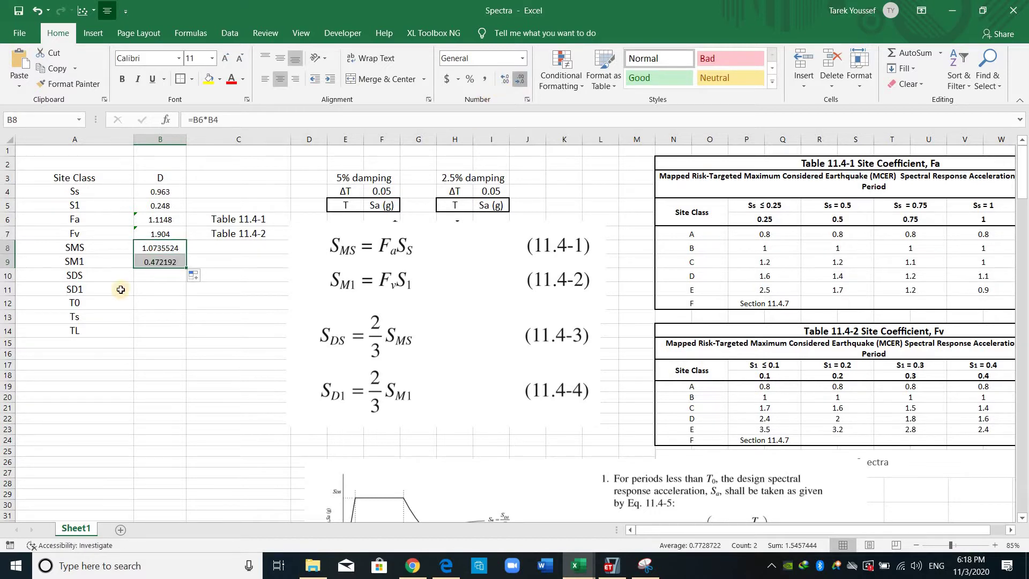
pyautogui.click(121, 290)
pyautogui.click(165, 258)
pyautogui.doubleClick(168, 263)
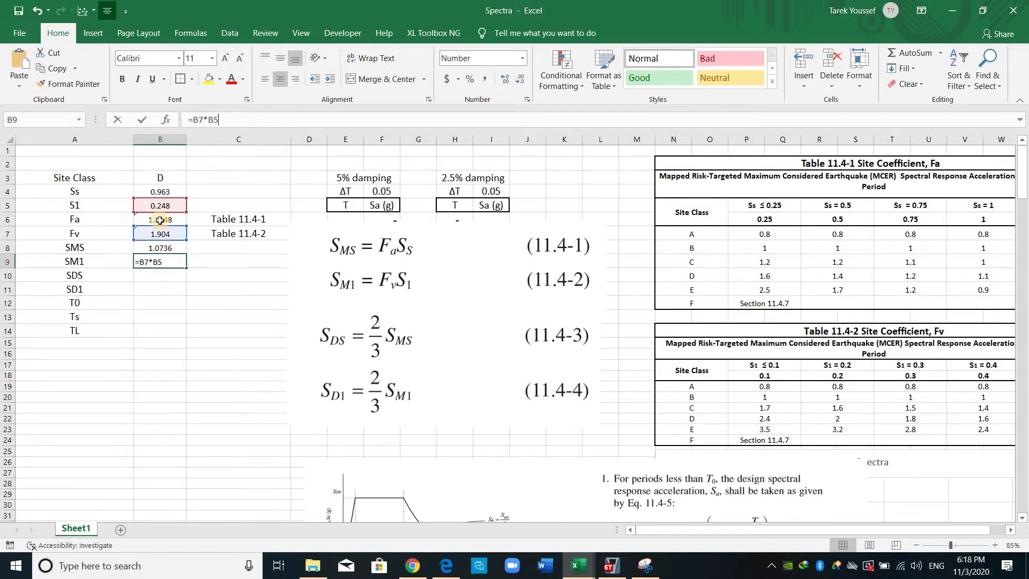
pyautogui.click(178, 302)
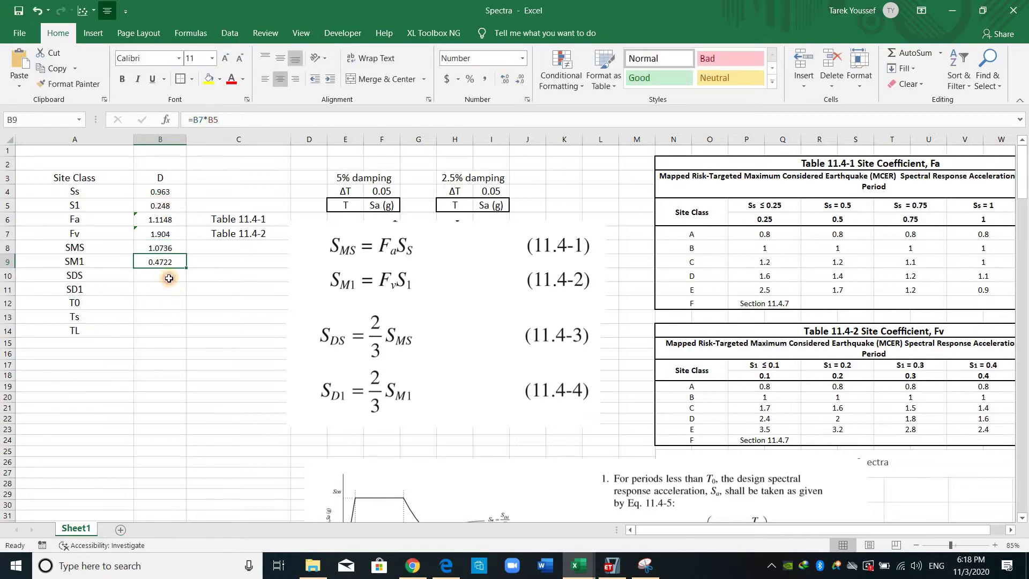
# Step: Calculate SDS in cell B10 with the formula =(2/3)*B8
pyautogui.click(170, 278)
pyautogui.write('=(2/3')
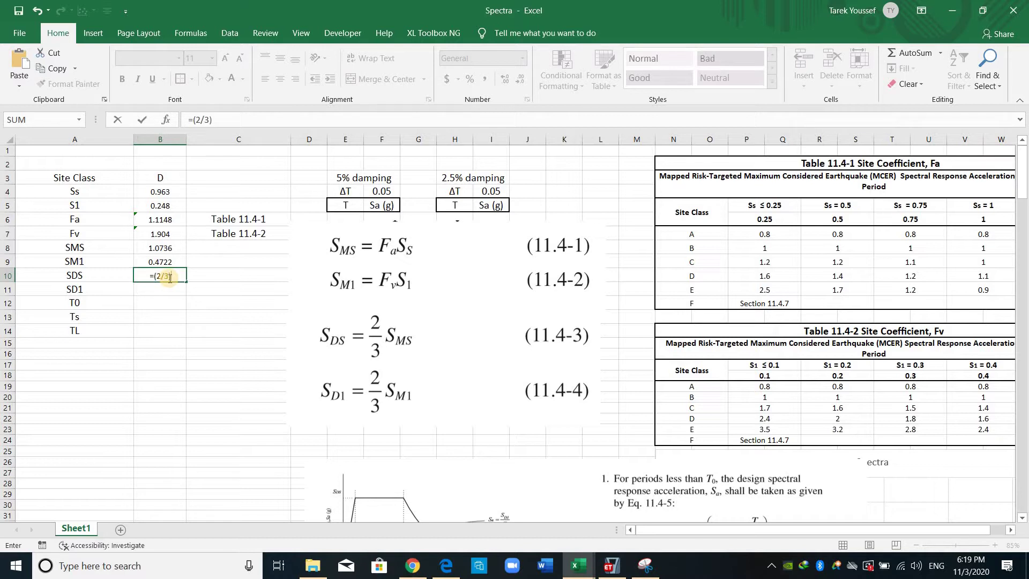
pyautogui.write(')*')
pyautogui.click(165, 249)
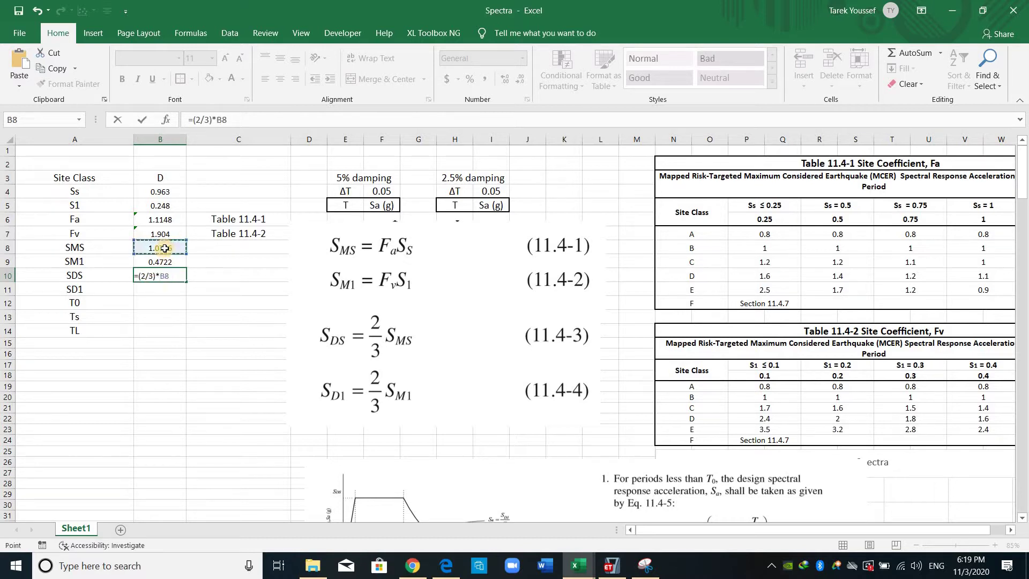
pyautogui.press('Return')
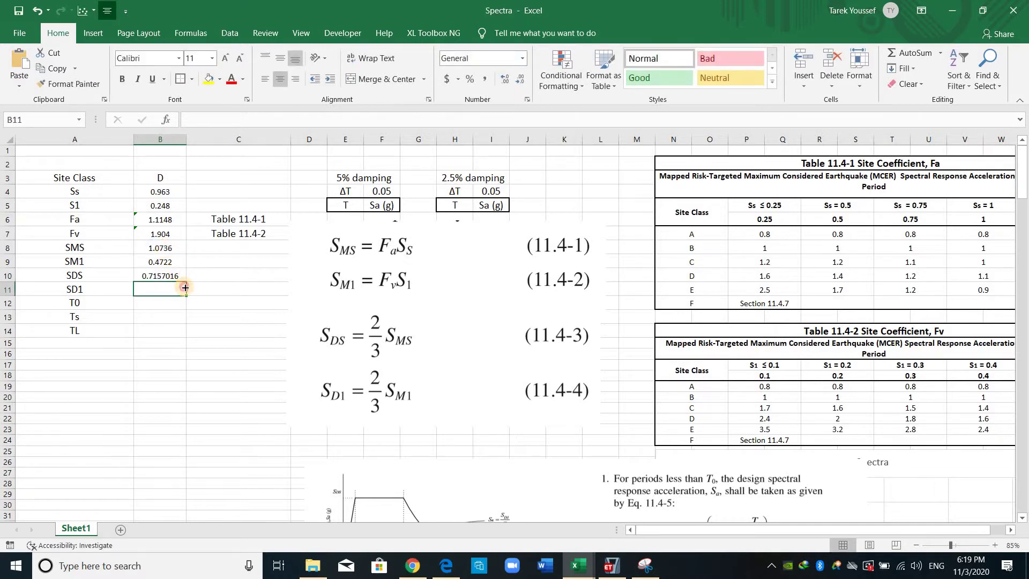
# Step: Copy the SDS formula into B11 for SD1 and show B10 and B11 with four decimals
pyautogui.click(171, 276)
pyautogui.hotkey('ctrl', 'c')
pyautogui.click(170, 289)
pyautogui.hotkey('ctrl', 'v')
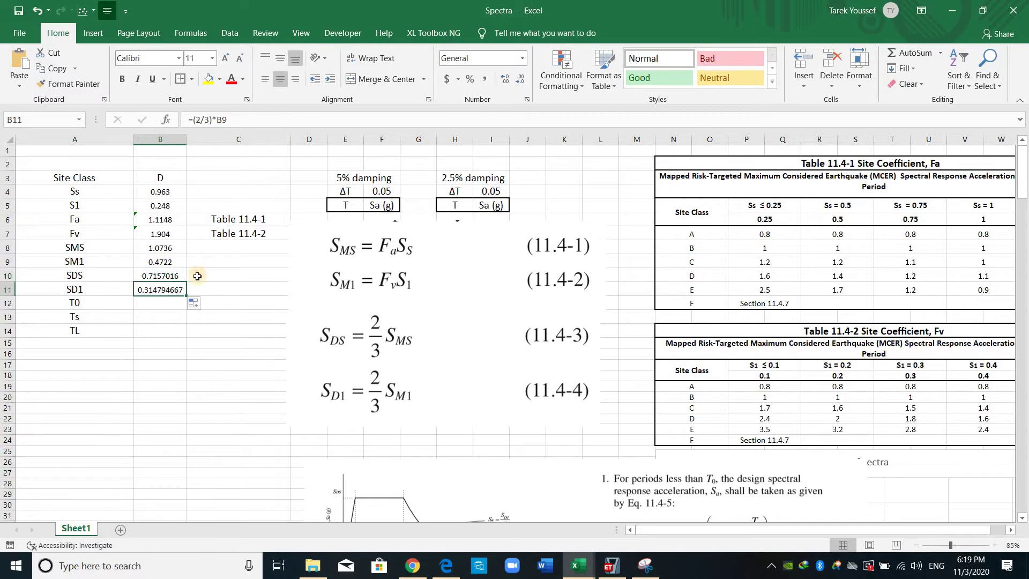
pyautogui.moveTo(170, 277); pyautogui.dragTo(170, 290)
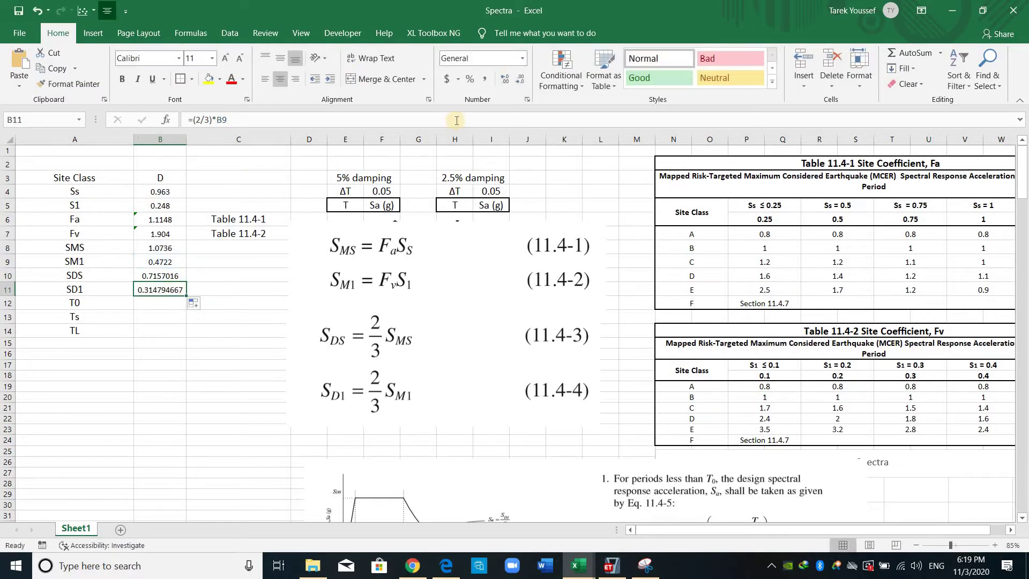
pyautogui.click(519, 81)
pyautogui.click(518, 81)
pyautogui.click(518, 80)
pyautogui.click(212, 354)
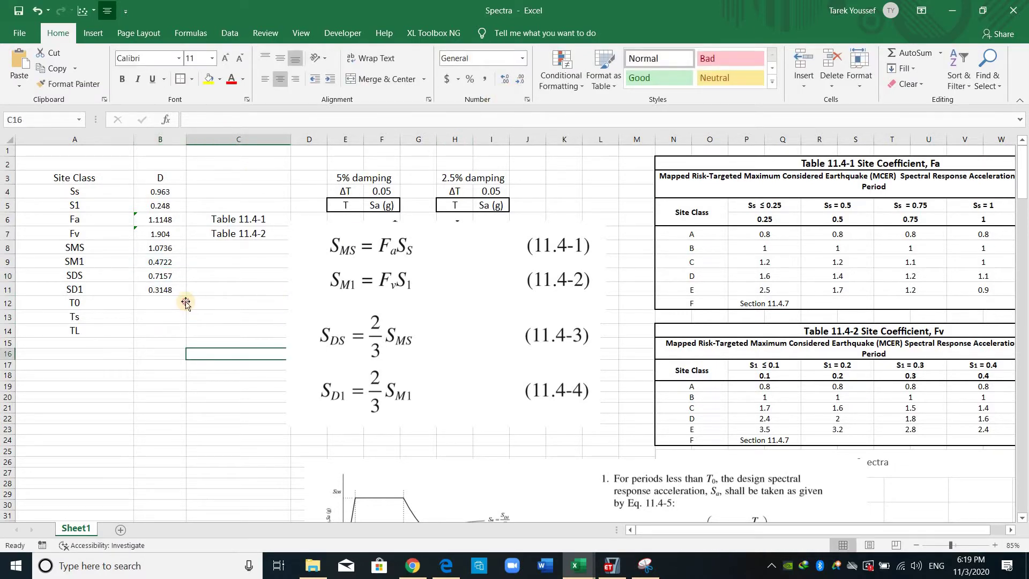
# Step: Switch to ASCE7-10.pdf, capture the SD1, T, T0, Ts and TL definitions on page 109 with Snipping Tool, and copy the snip
pyautogui.click(446, 566)
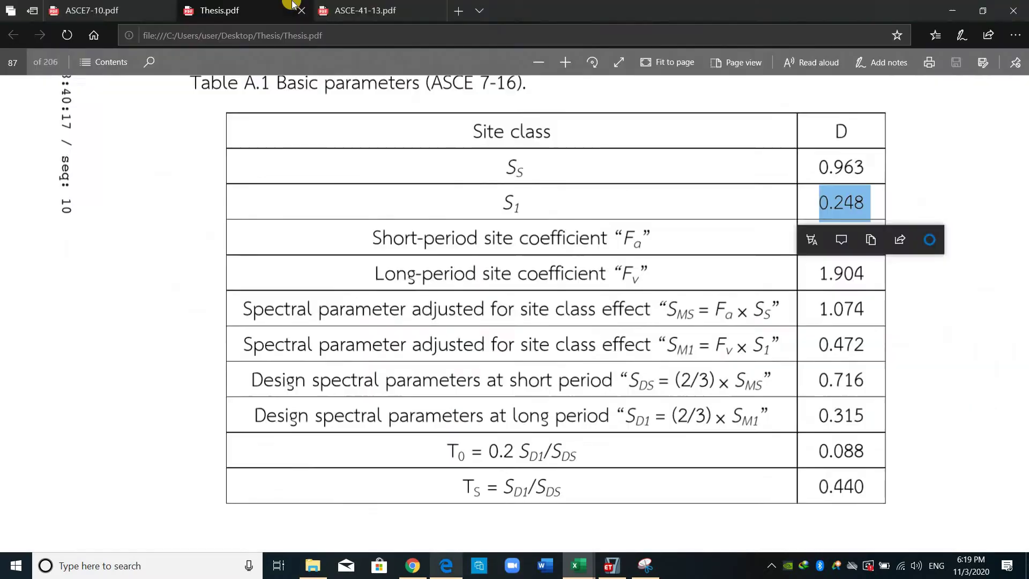
pyautogui.scroll(-3, 152, 63)
pyautogui.click(91, 10)
pyautogui.scroll(-5, 338, 379)
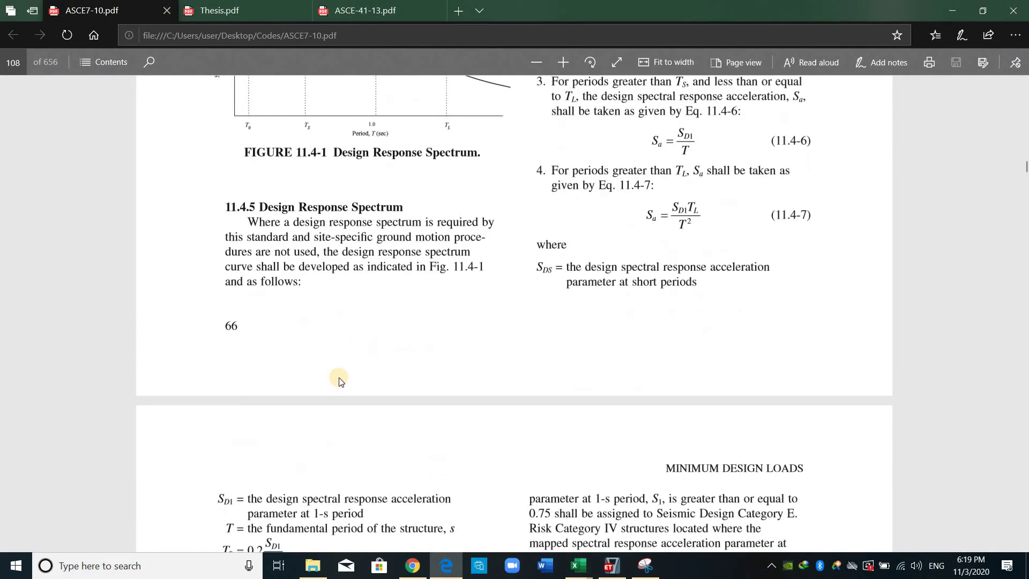
pyautogui.scroll(-3, 371, 390)
pyautogui.click(646, 565)
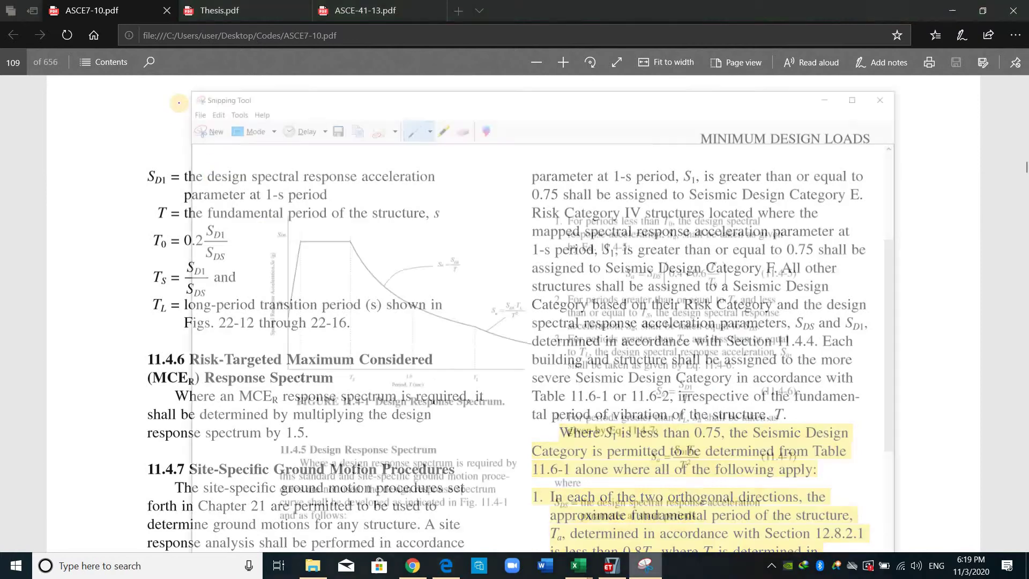
pyautogui.hotkey('ctrl', 'n')
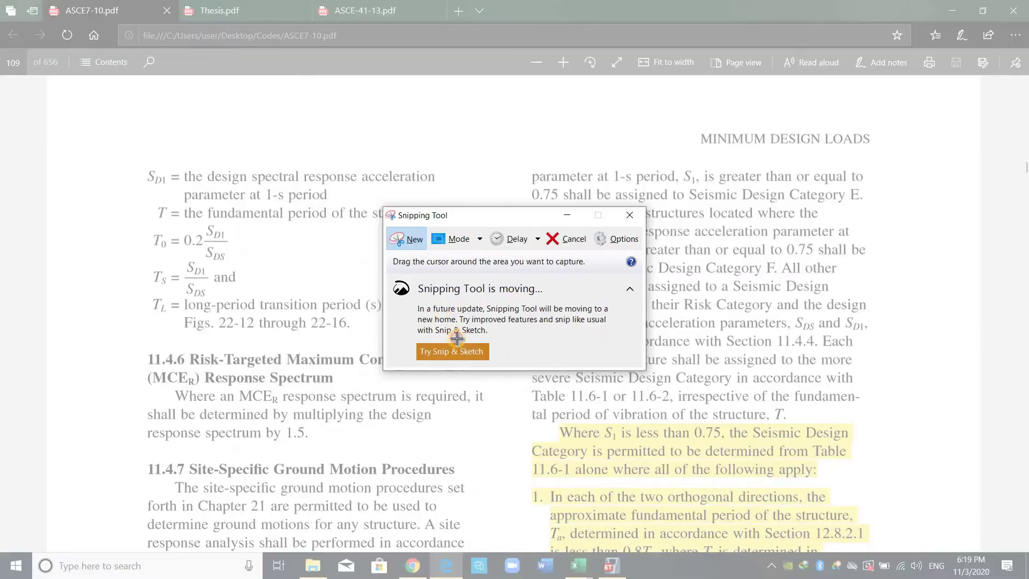
pyautogui.moveTo(123, 159); pyautogui.dragTo(465, 343)
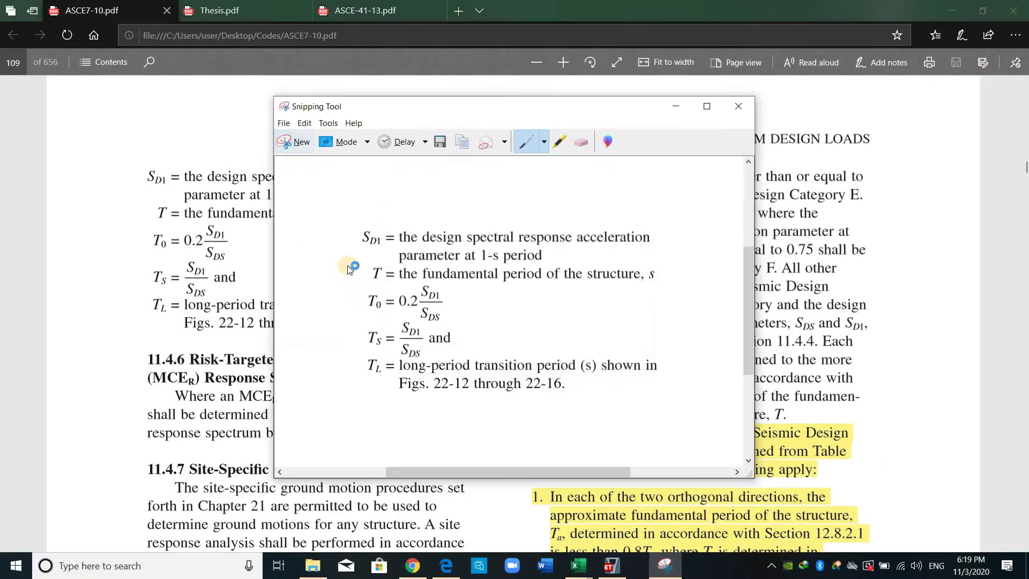
pyautogui.rightClick(290, 245)
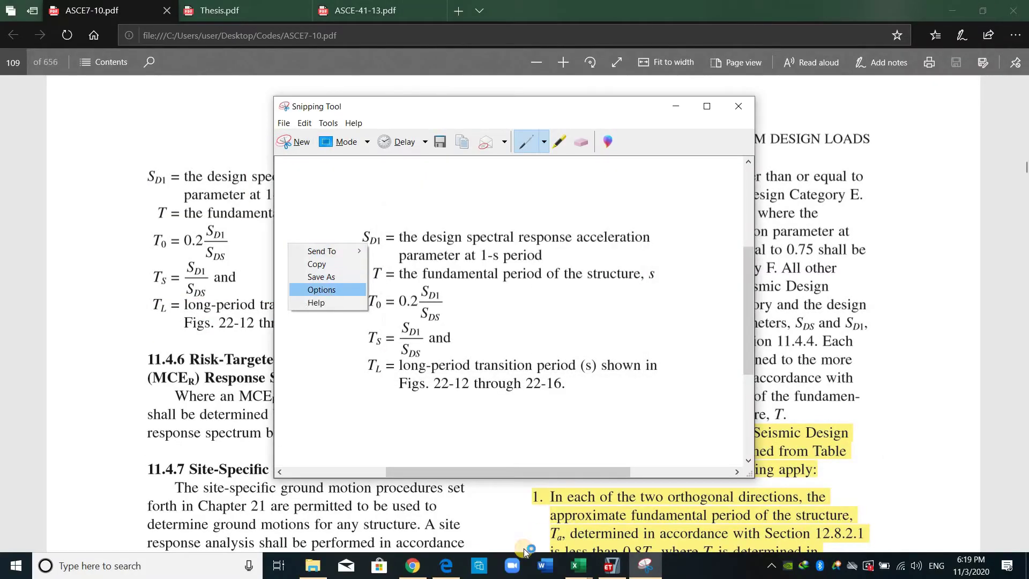
pyautogui.click(322, 264)
# Step: Switch back to the Spectra workbook and paste the snip of the T0, Ts and TL definitions beside the parameter list
pyautogui.moveTo(579, 565)
pyautogui.click(528, 504)
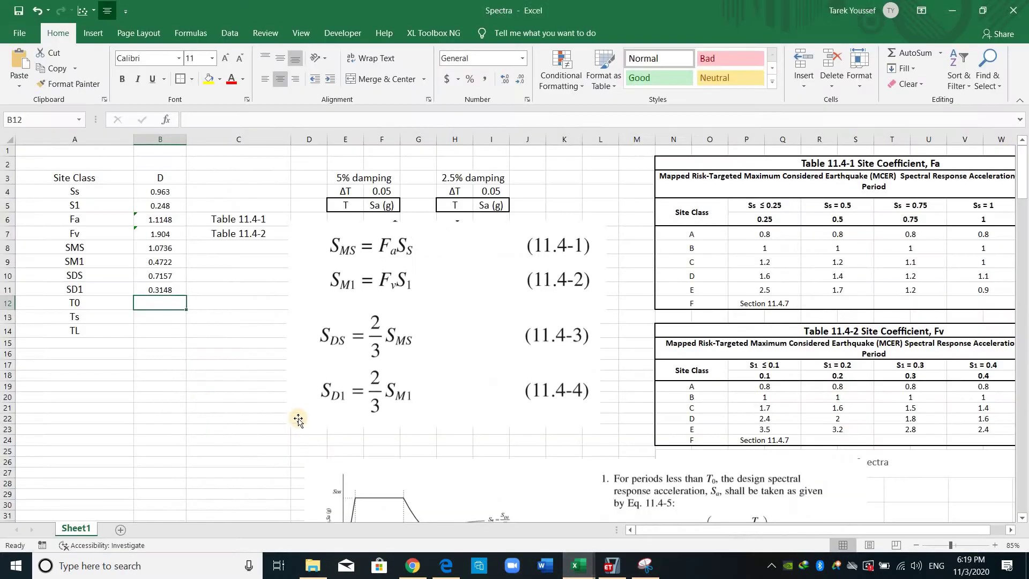
pyautogui.click(239, 407)
pyautogui.hotkey('ctrl', 'v')
pyautogui.click(197, 363)
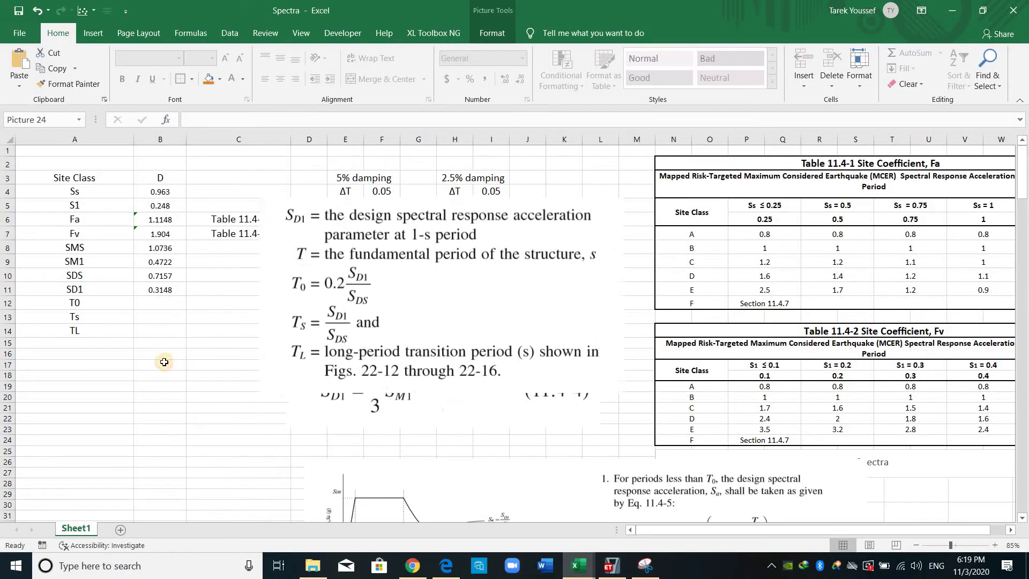
# Step: Calculate T0 in cell B12 with the formula =0.2*(B11/B10)
pyautogui.click(148, 301)
pyautogui.write('=0.2*(')
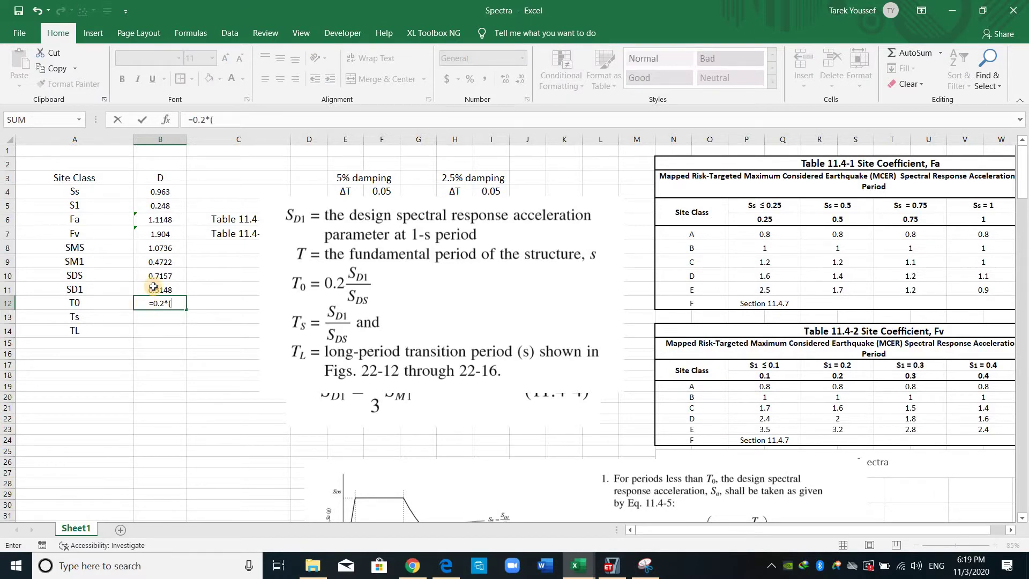
pyautogui.click(153, 288)
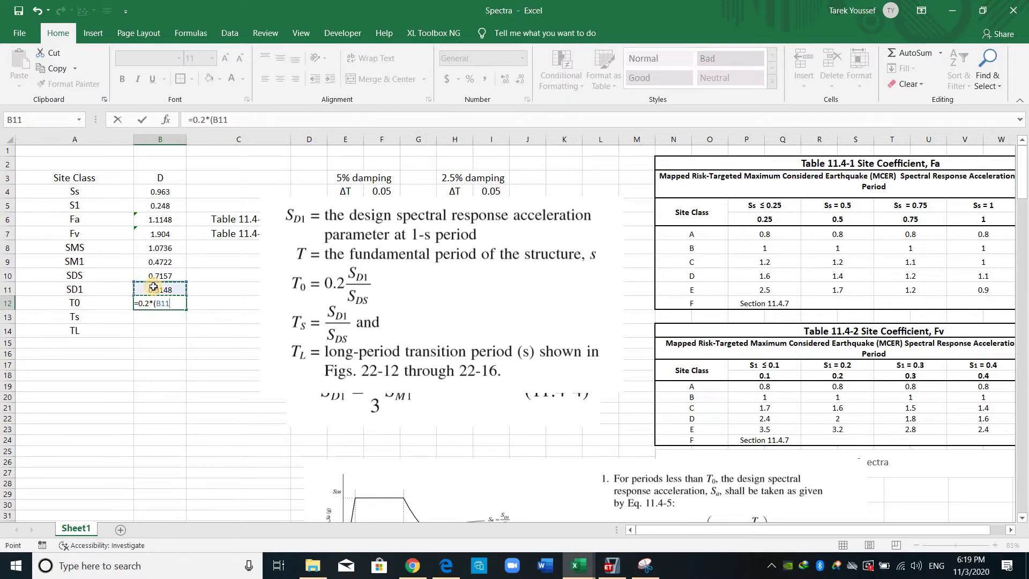
pyautogui.press('Up')
pyautogui.press('Up')
pyautogui.press('Return')
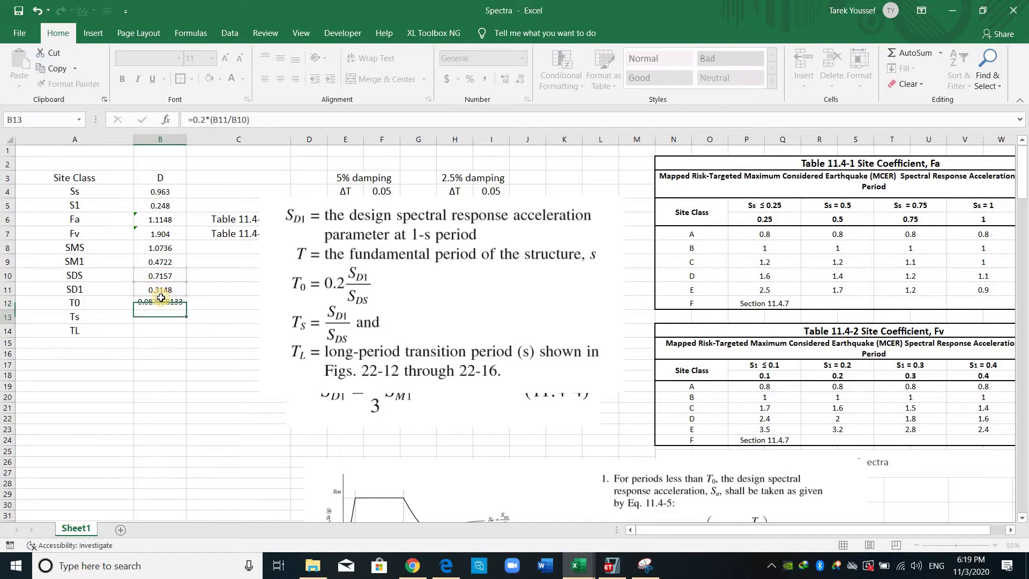
# Step: Copy the T0 formula into B13 and remove its 0.2* factor so Ts is calculated as =(B11/B10)
pyautogui.press('Up')
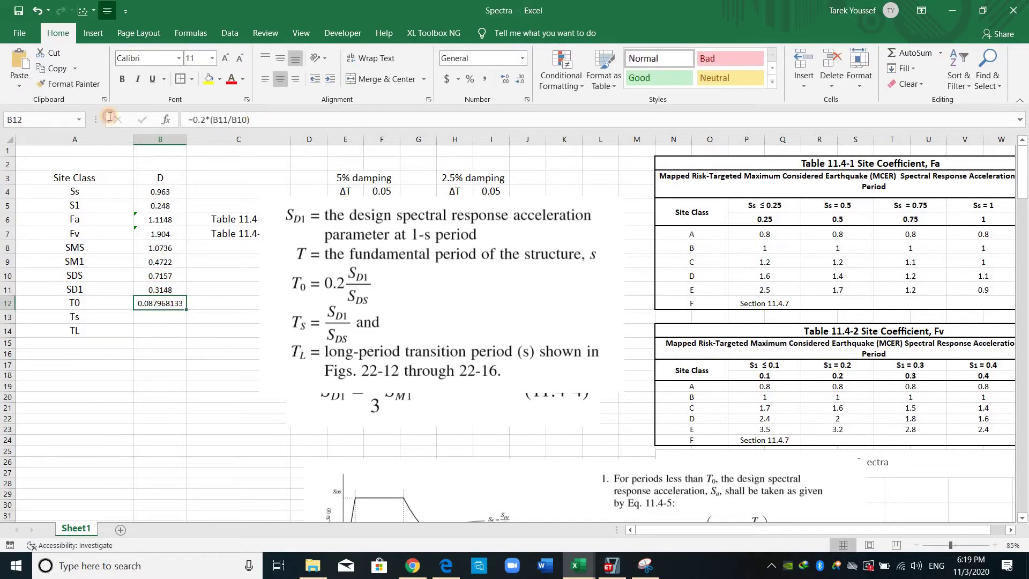
pyautogui.click(214, 120)
pyautogui.press('Return')
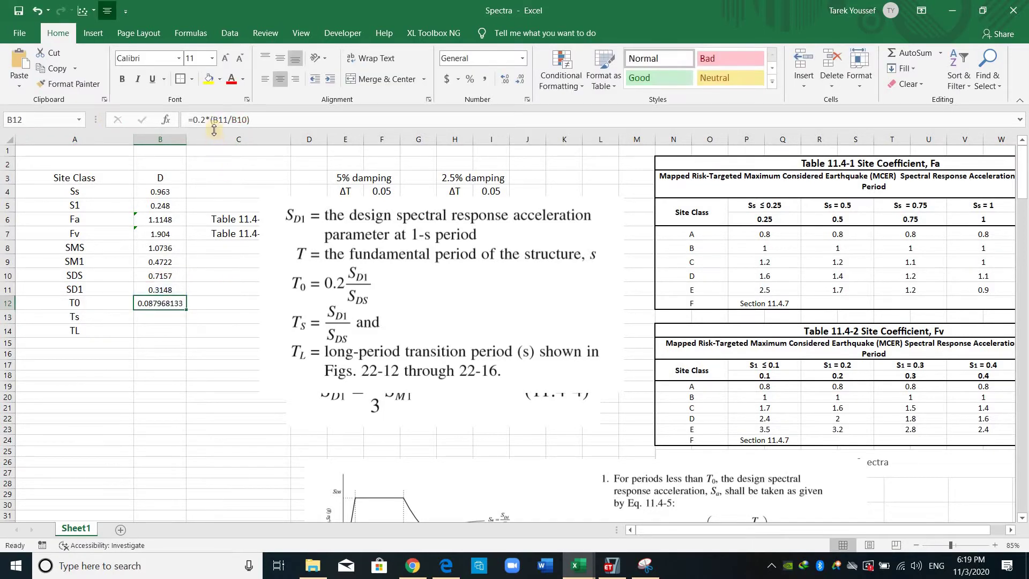
pyautogui.hotkey('ctrl', 'v')
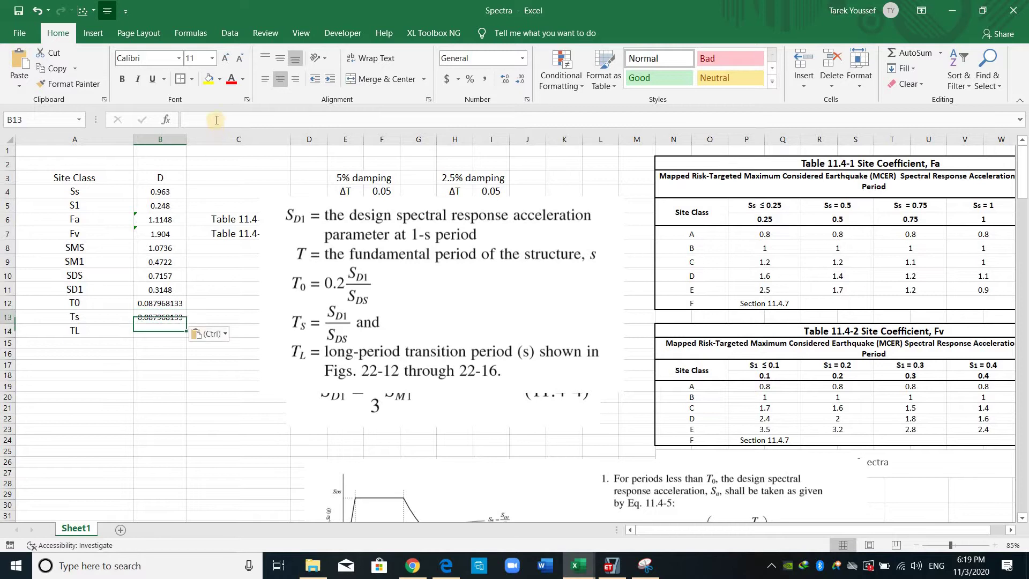
pyautogui.doubleClick(196, 121)
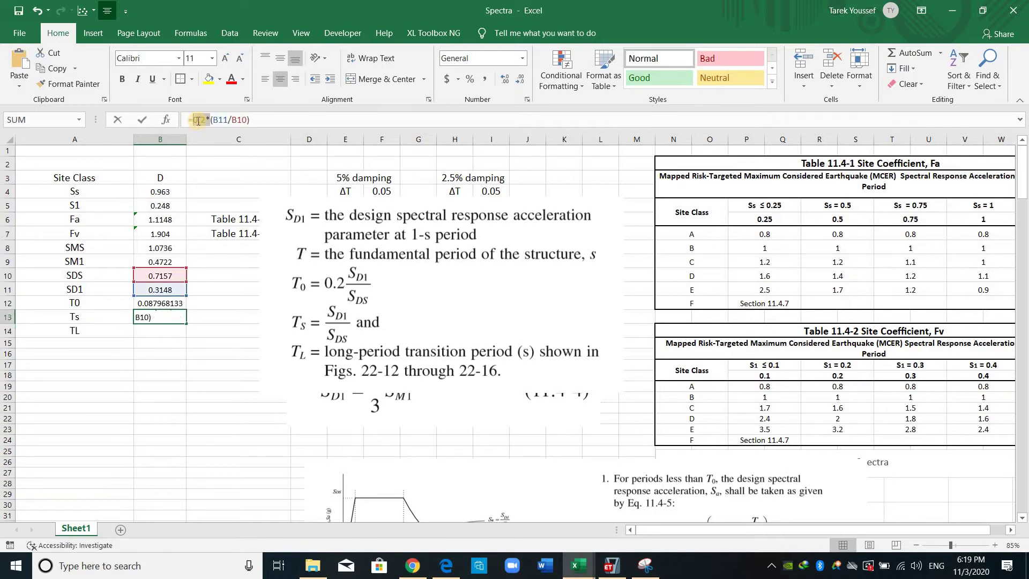
pyautogui.press('Delete')
pyautogui.press('Delete')
pyautogui.press('Return')
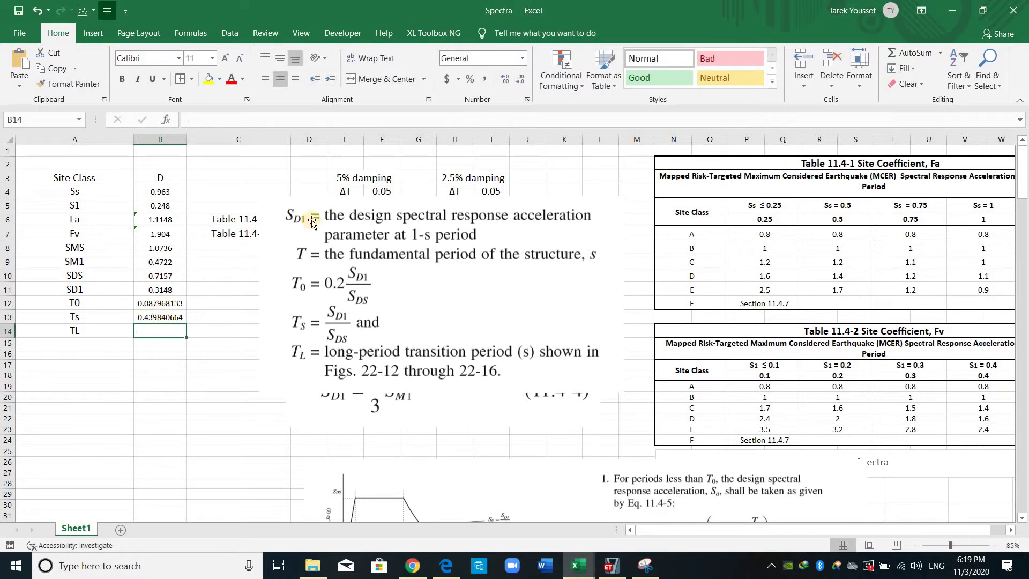
# Step: Show the T0 and Ts values in B12 and B13 with three decimals
pyautogui.moveTo(163, 304); pyautogui.dragTo(163, 317)
pyautogui.click(521, 80)
pyautogui.click(522, 81)
pyautogui.click(522, 80)
pyautogui.click(522, 80)
pyautogui.click(522, 80)
pyautogui.click(521, 80)
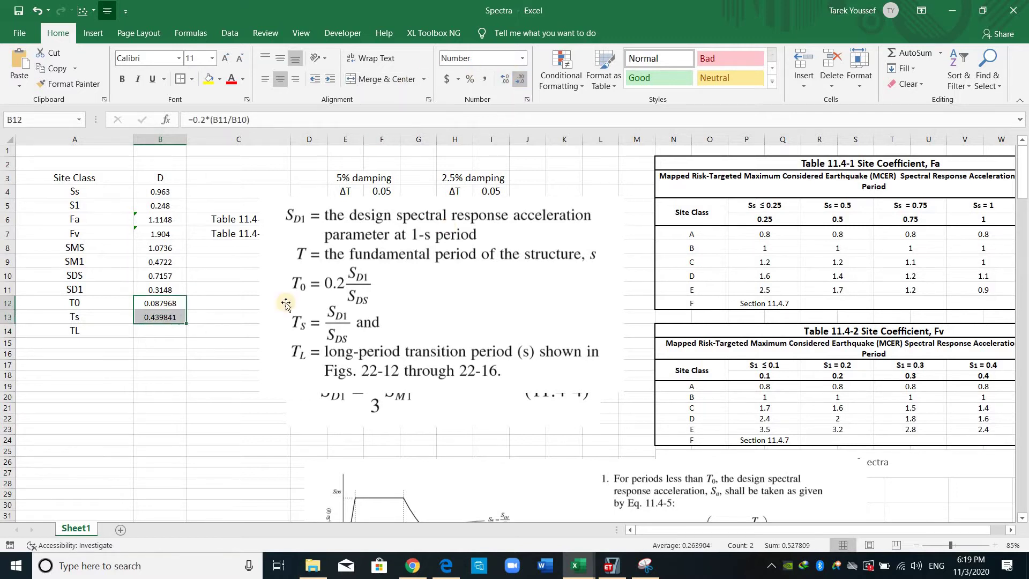
pyautogui.click(287, 302)
pyautogui.click(213, 285)
pyautogui.click(170, 282)
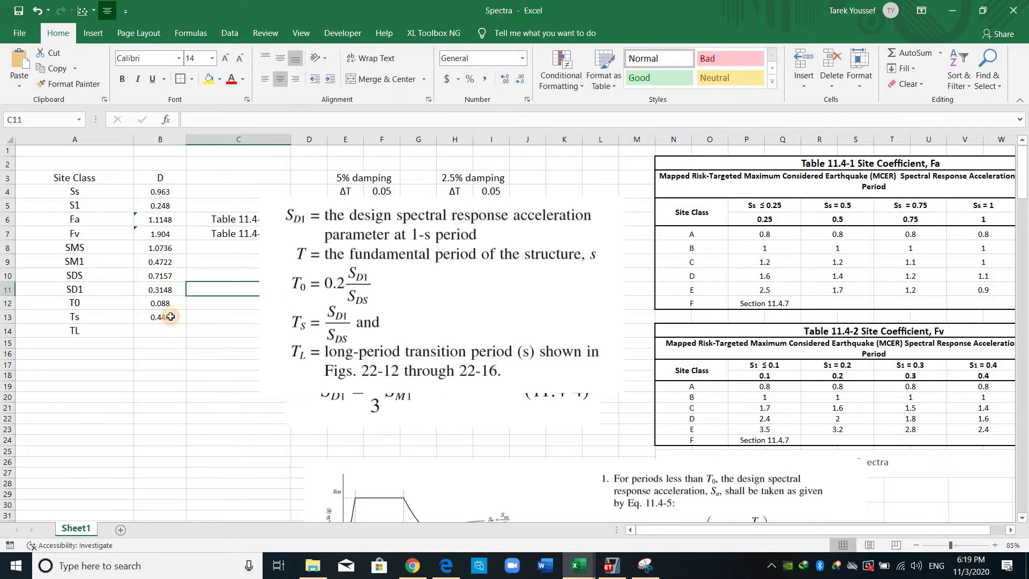
# Step: Set the font size of the parameter values in B4:B13 to 14
pyautogui.moveTo(160, 191); pyautogui.dragTo(160, 317)
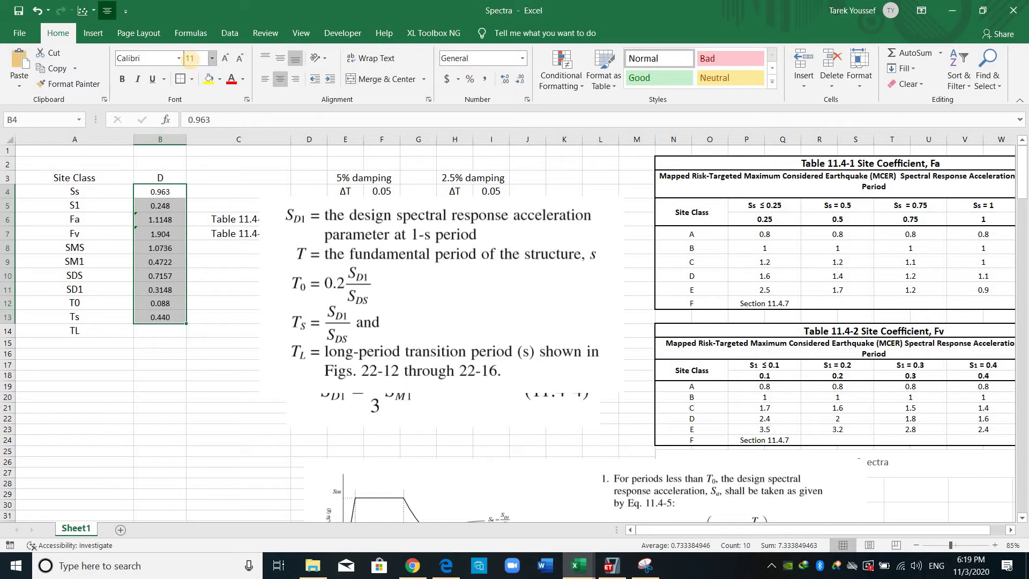
pyautogui.write('14')
pyautogui.press('Return')
pyautogui.click(128, 332)
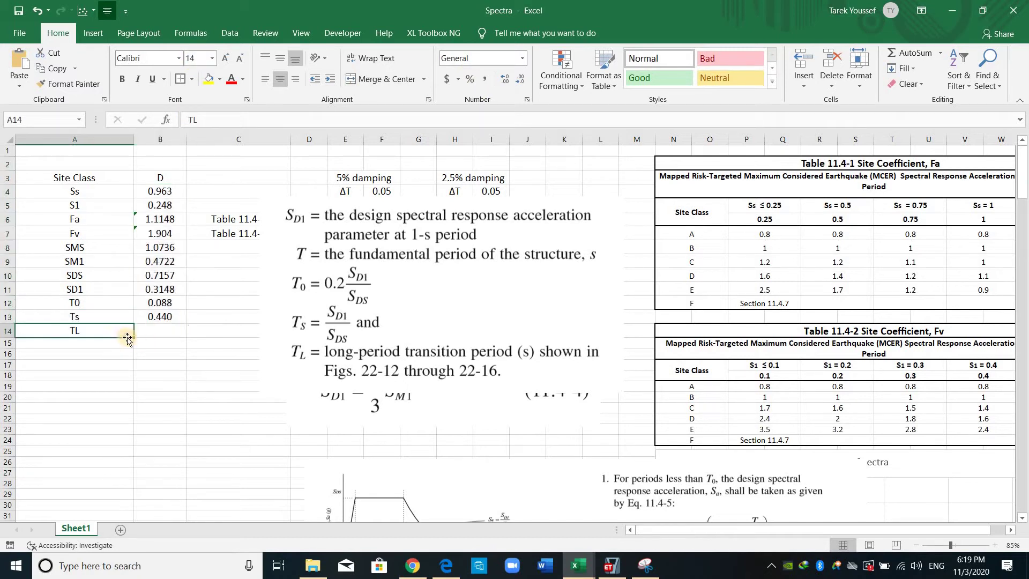
# Step: Switch to ASCE7-10.pdf, check which figures define the long-period transition period TL, and return to the Spectra workbook
pyautogui.click(447, 566)
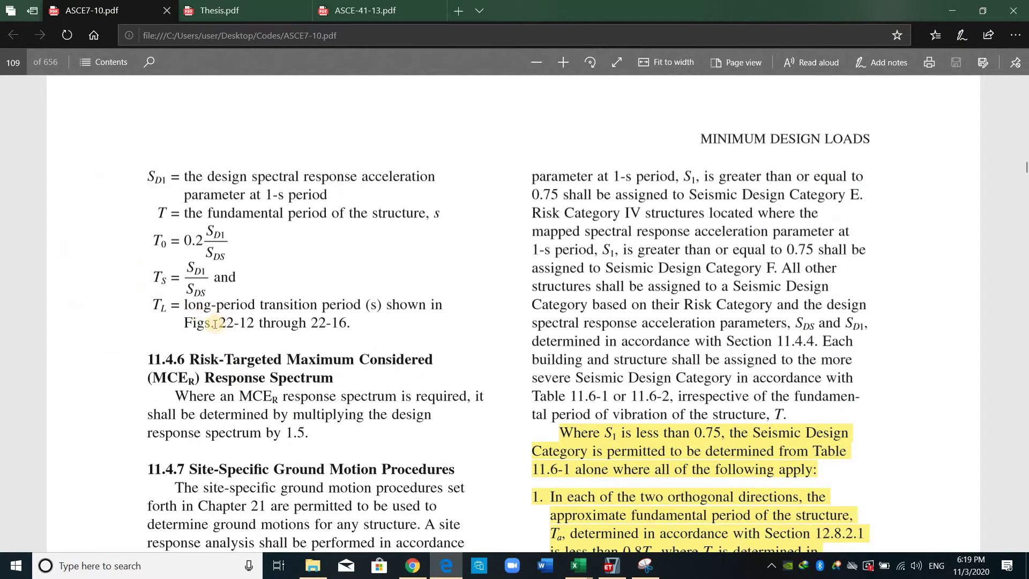
pyautogui.moveTo(184, 322); pyautogui.dragTo(359, 325)
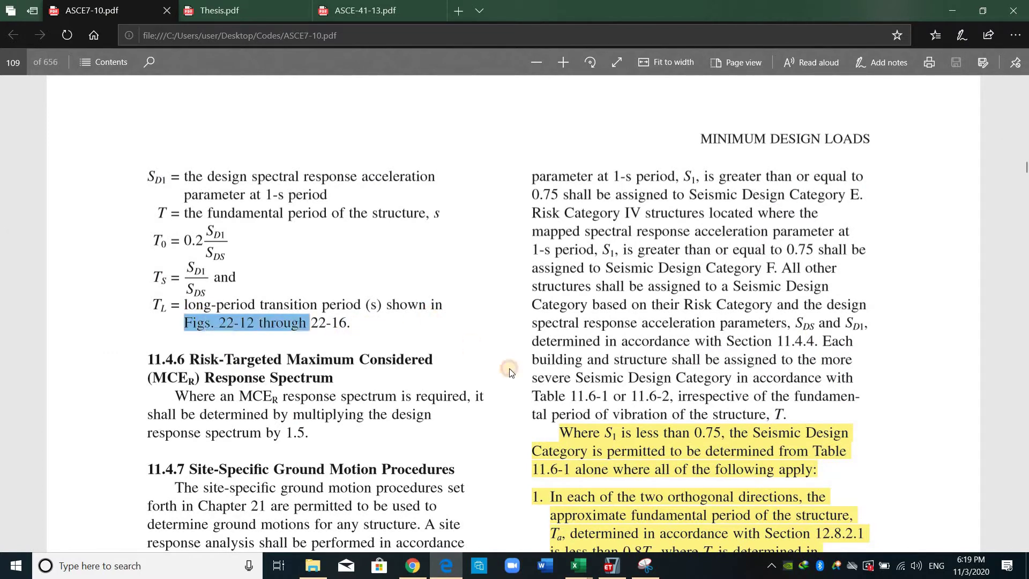
pyautogui.click(480, 510)
pyautogui.click(570, 575)
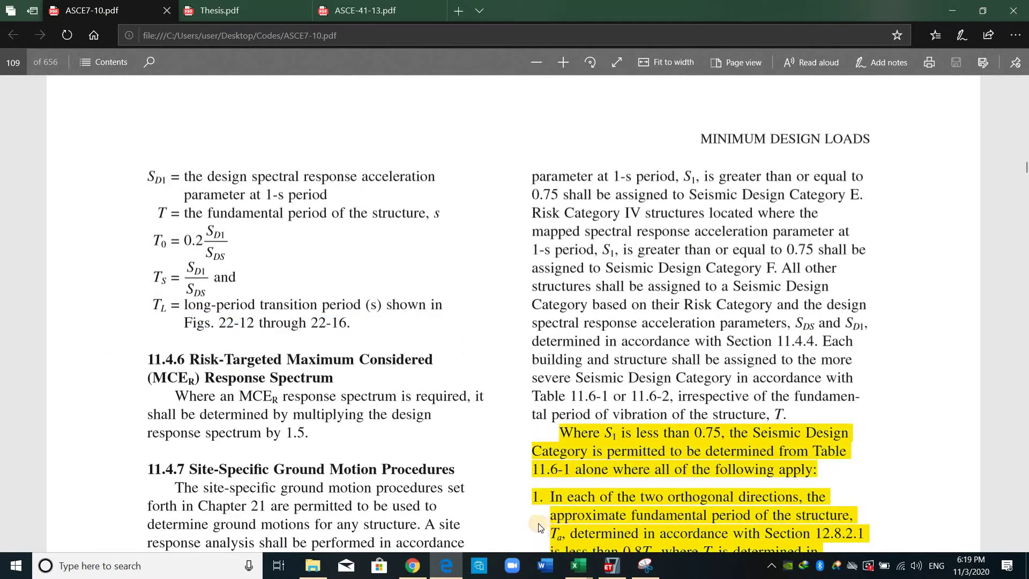
pyautogui.click(505, 506)
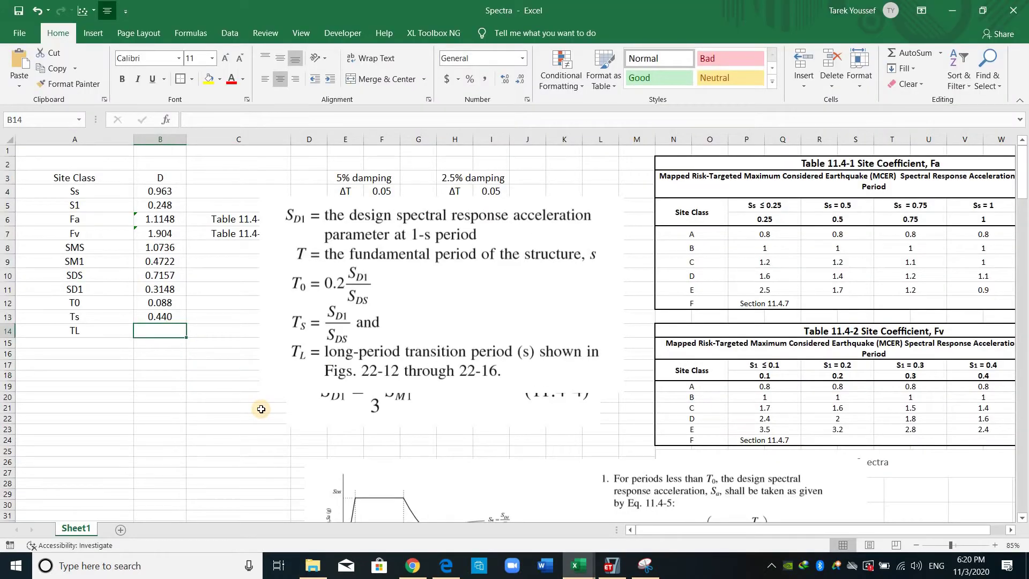
# Step: Enter 5 for TL in B14 and copy the formatting of the Ts value onto it
pyautogui.write('5')
pyautogui.press('Return')
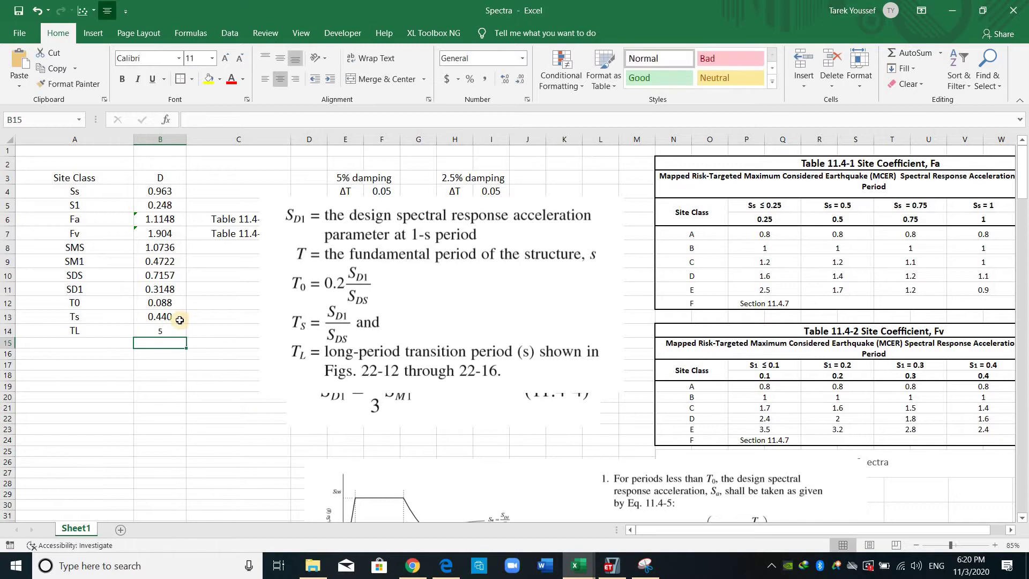
pyautogui.rightClick(178, 320)
pyautogui.click(335, 357)
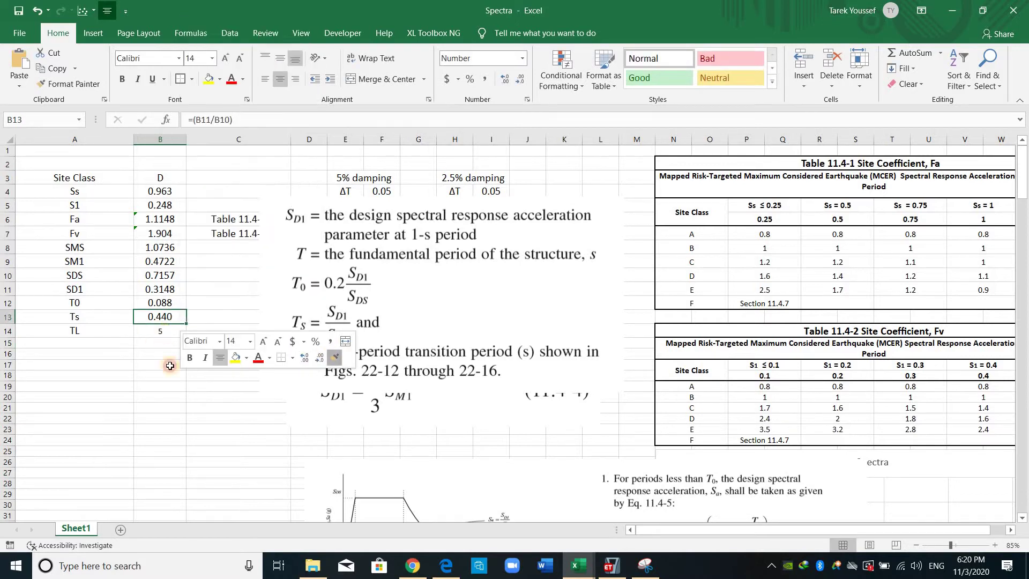
pyautogui.click(160, 331)
# Step: Check the design response spectrum figure below, and delete the pasted snip of the T0, Ts and TL definitions
pyautogui.scroll(-5, 461, 376)
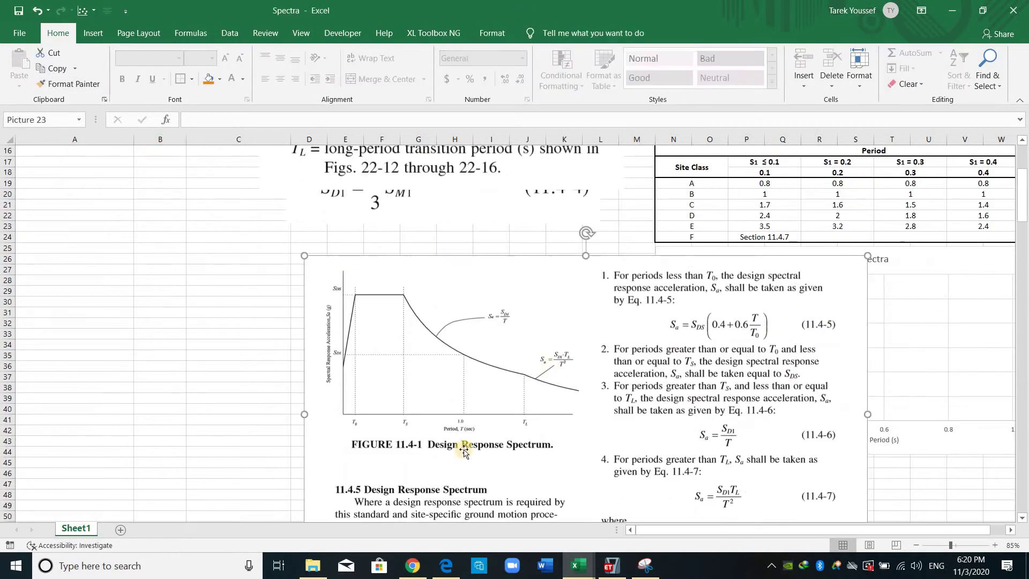
pyautogui.click(523, 406)
pyautogui.scroll(5, 453, 265)
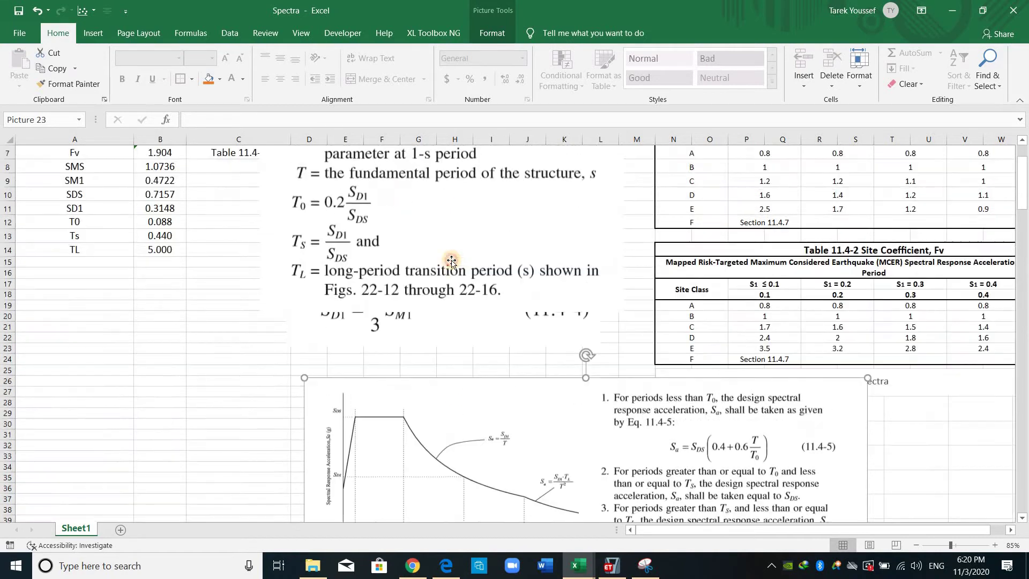
pyautogui.click(456, 280)
pyautogui.press('Delete')
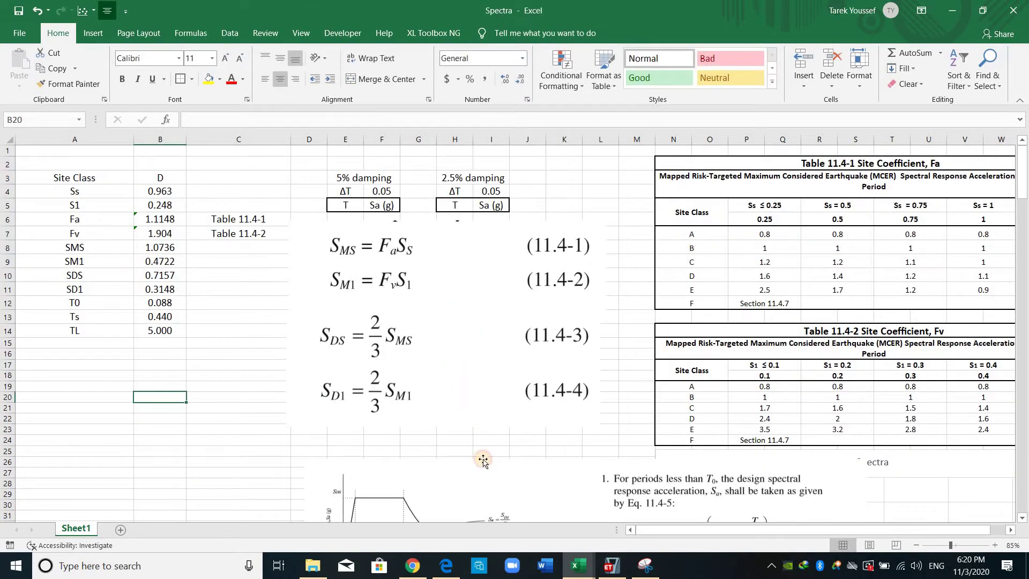
# Step: Clear away the SMS to SD1 equations snip and move the design response spectrum snip up beside the 5% damping table
pyautogui.moveTo(466, 263); pyautogui.dragTo(742, 198)
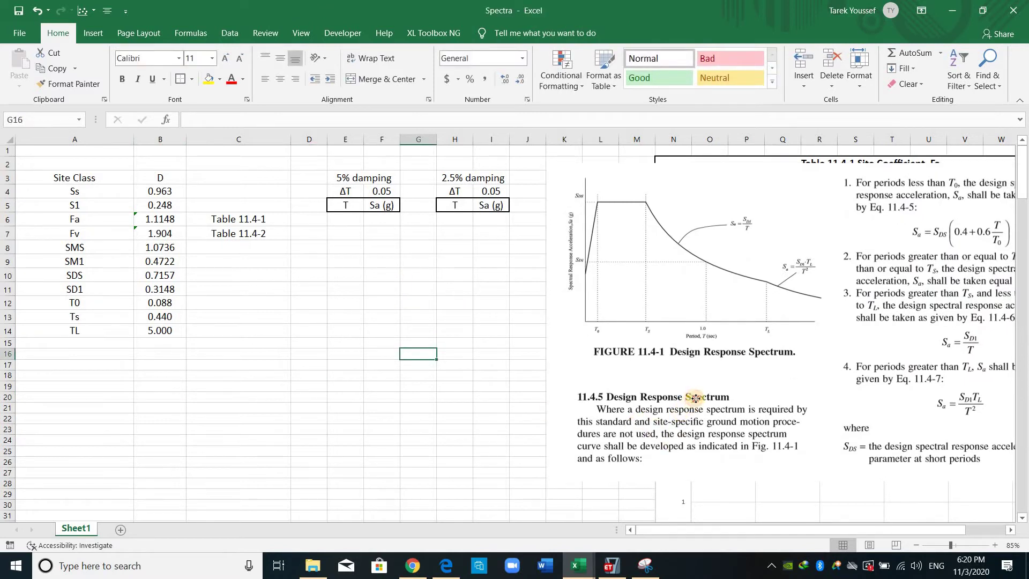
pyautogui.moveTo(593, 376); pyautogui.dragTo(602, 365)
pyautogui.hotkey('ctrl', 'z')
pyautogui.hotkey('ctrl', 'z')
pyautogui.hotkey('ctrl', 'z')
pyautogui.hotkey('ctrl', 'z')
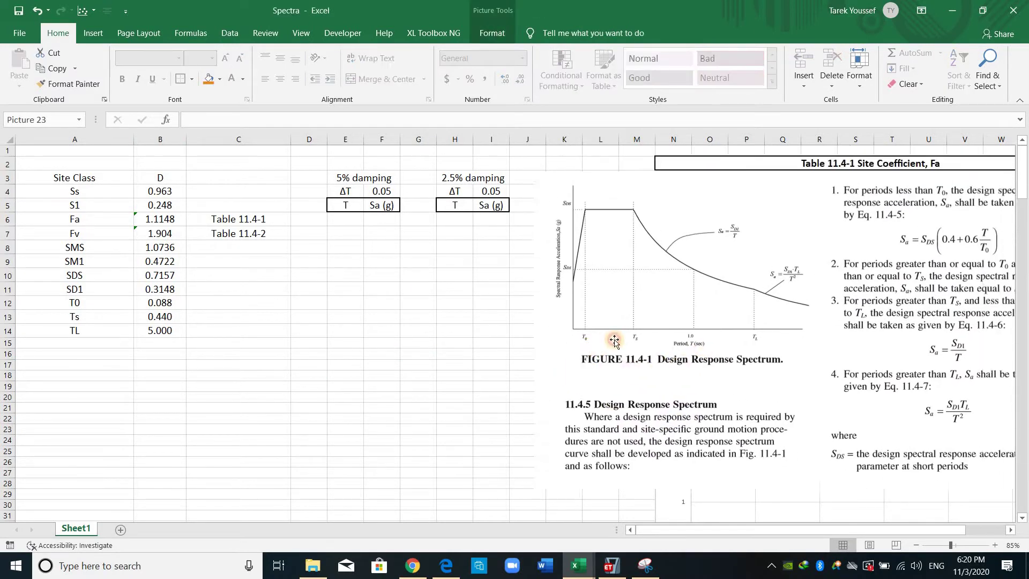
pyautogui.hotkey('ctrl', 'z')
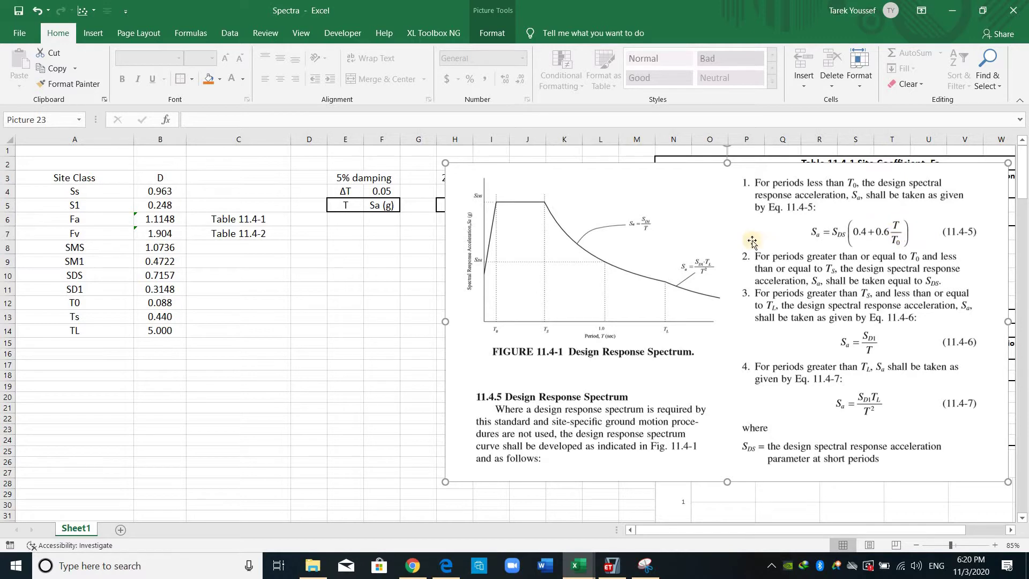
# Step: Start the 5% damping table with T = 0 in E6 and Sa as =0.4*B10 in F6
pyautogui.click(358, 220)
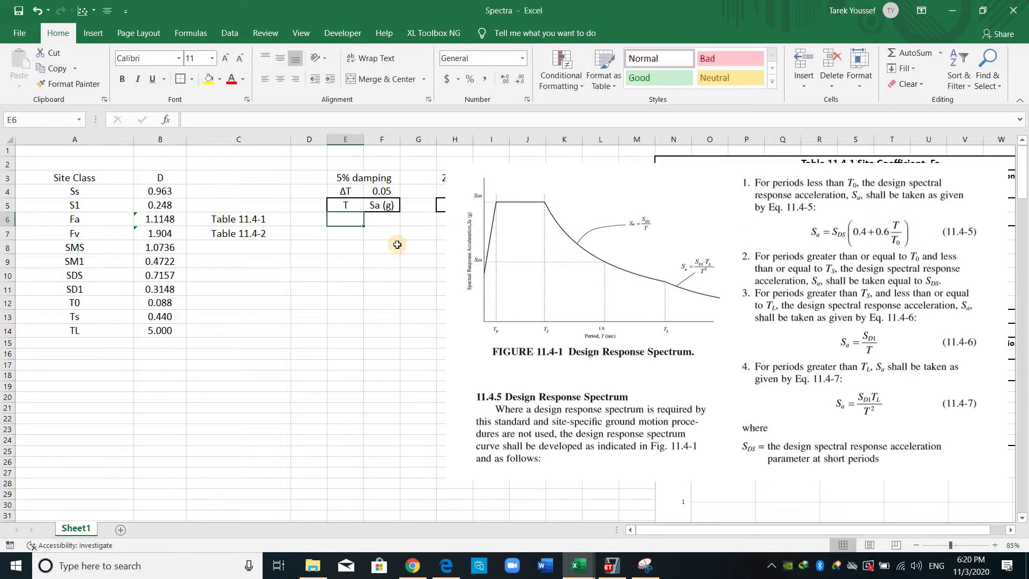
pyautogui.write('0')
pyautogui.press('Tab')
pyautogui.write('=0.')
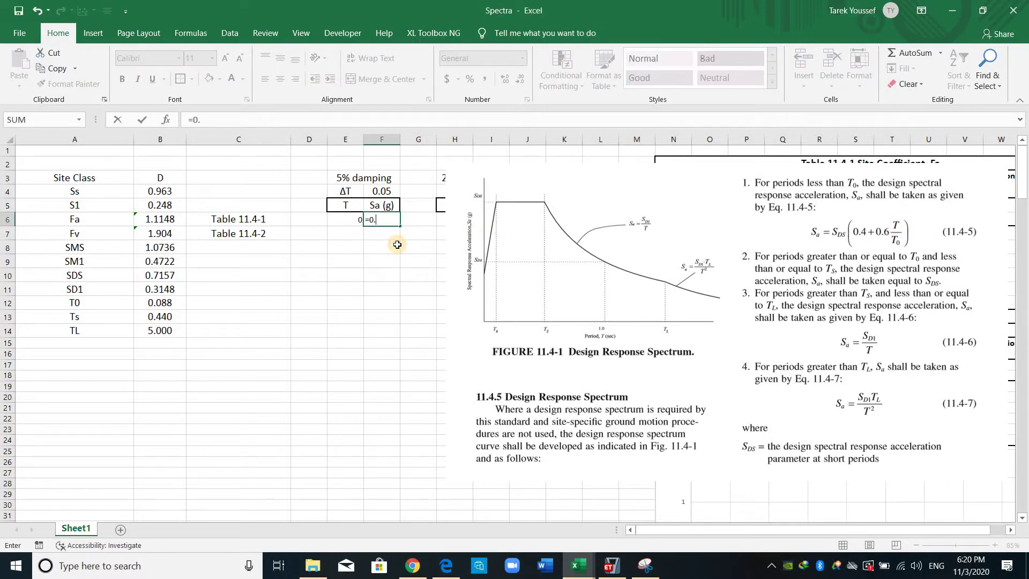
pyautogui.write('4*')
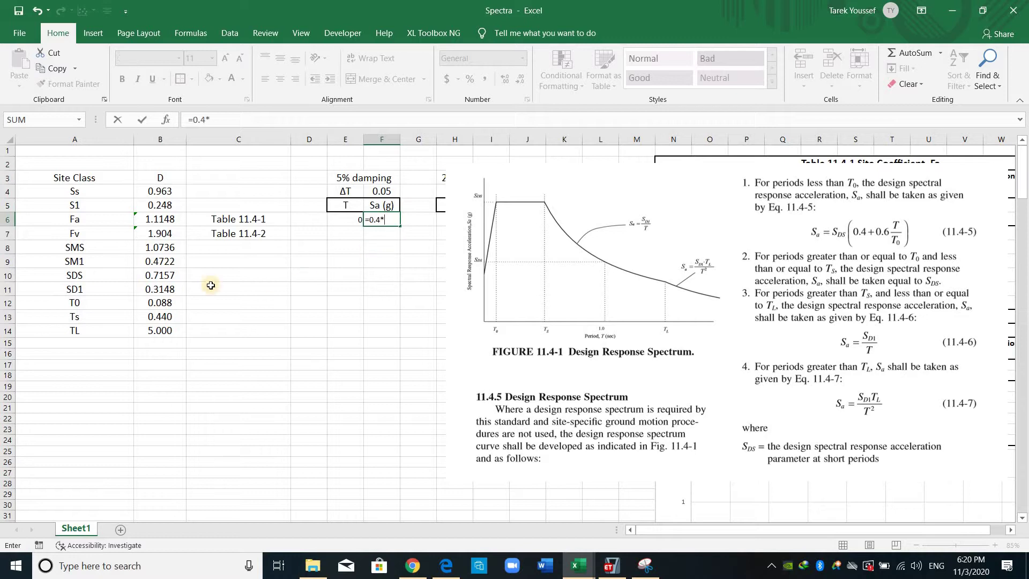
pyautogui.click(153, 277)
pyautogui.press('Return')
# Step: Center the first T and Sa values in E6:F6
pyautogui.click(379, 221)
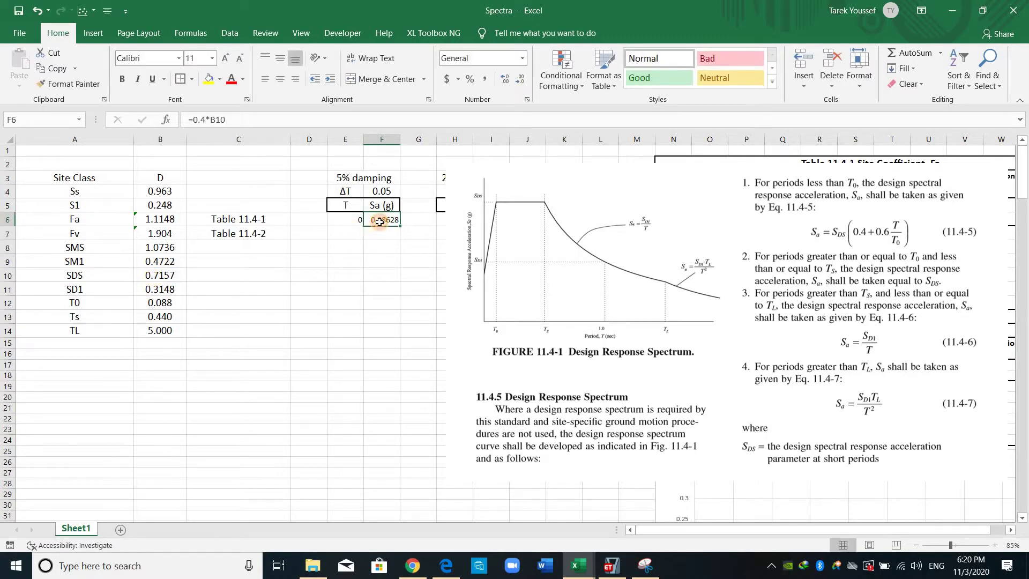
pyautogui.hotkey('shift', 'Left')
pyautogui.hotkey('alt', '5')
pyautogui.press('Down')
pyautogui.moveTo(355, 220); pyautogui.dragTo(376, 222)
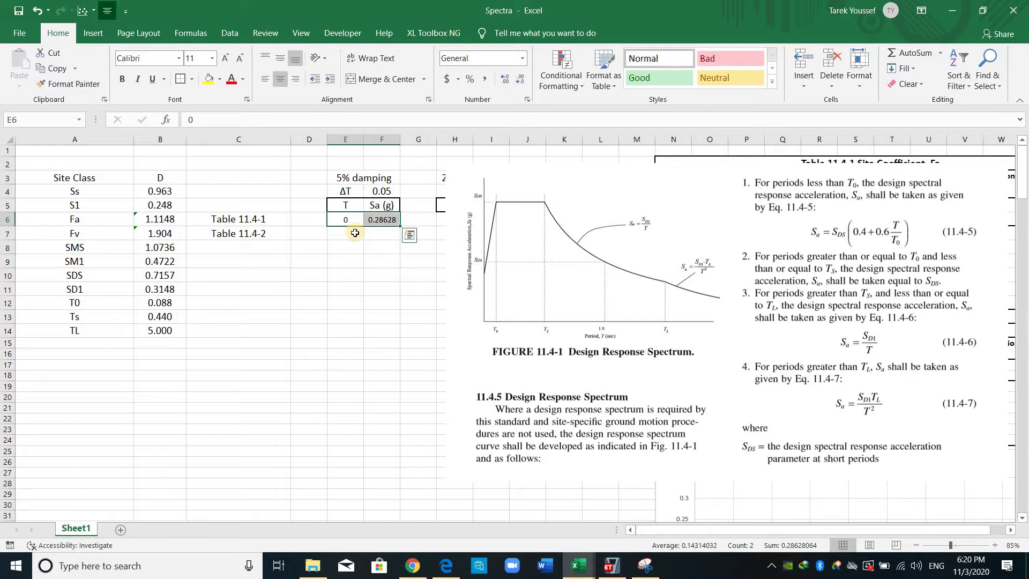
# Step: Add the T0 point to the 5% damping table with =B12 in E7 and =B10 in F7
pyautogui.click(355, 235)
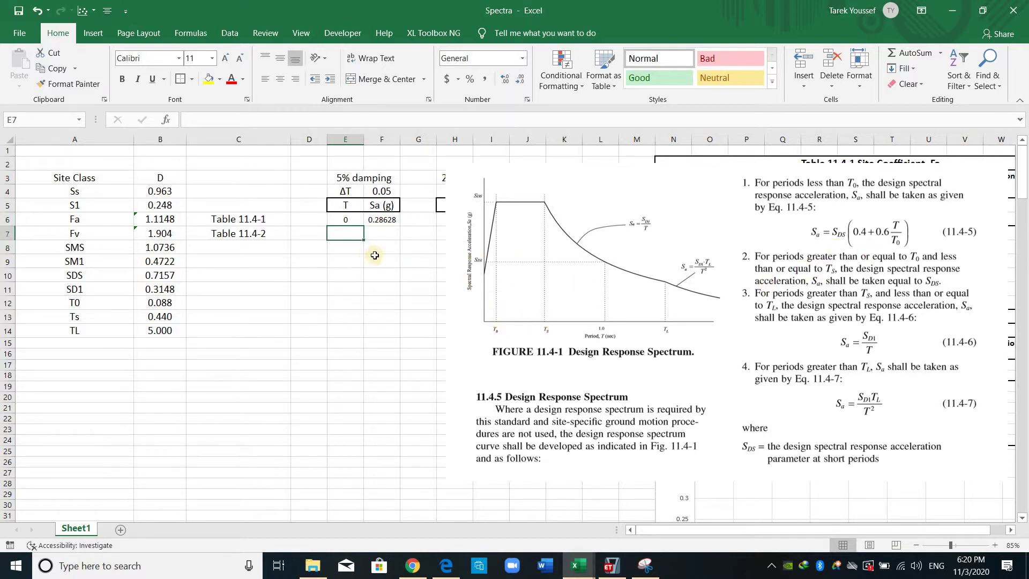
pyautogui.write('=')
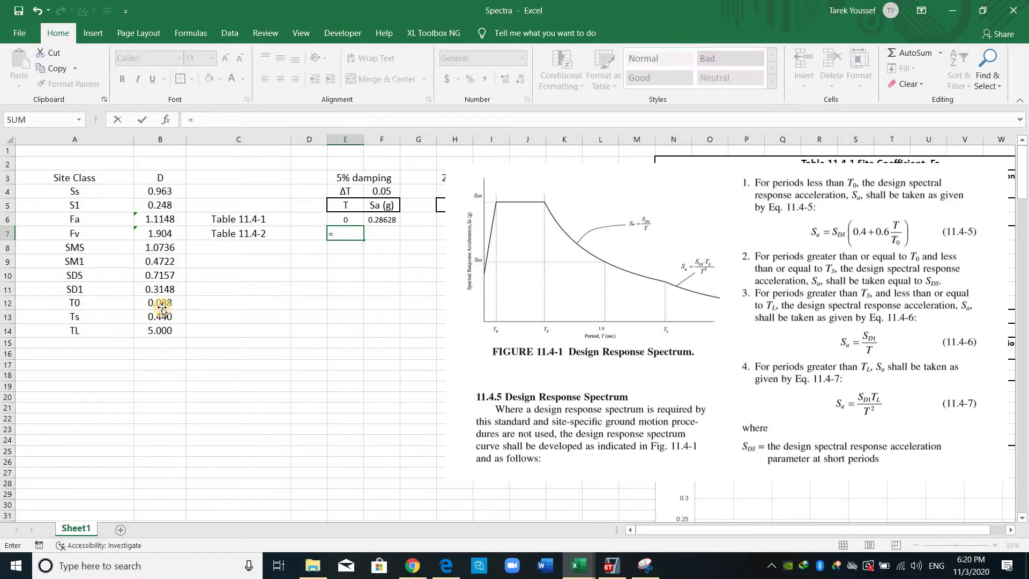
pyautogui.click(162, 307)
pyautogui.press('Tab')
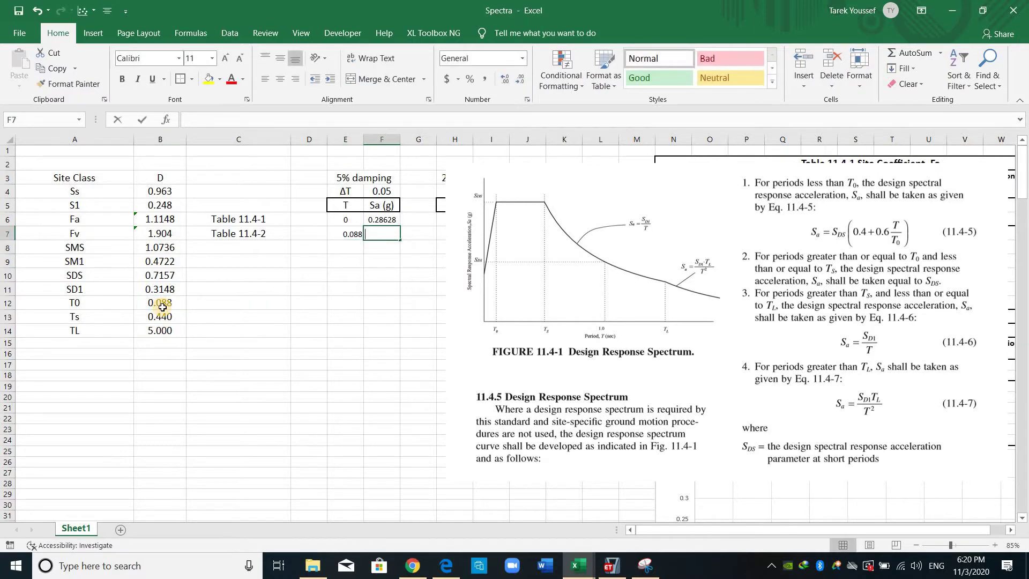
pyautogui.write('=')
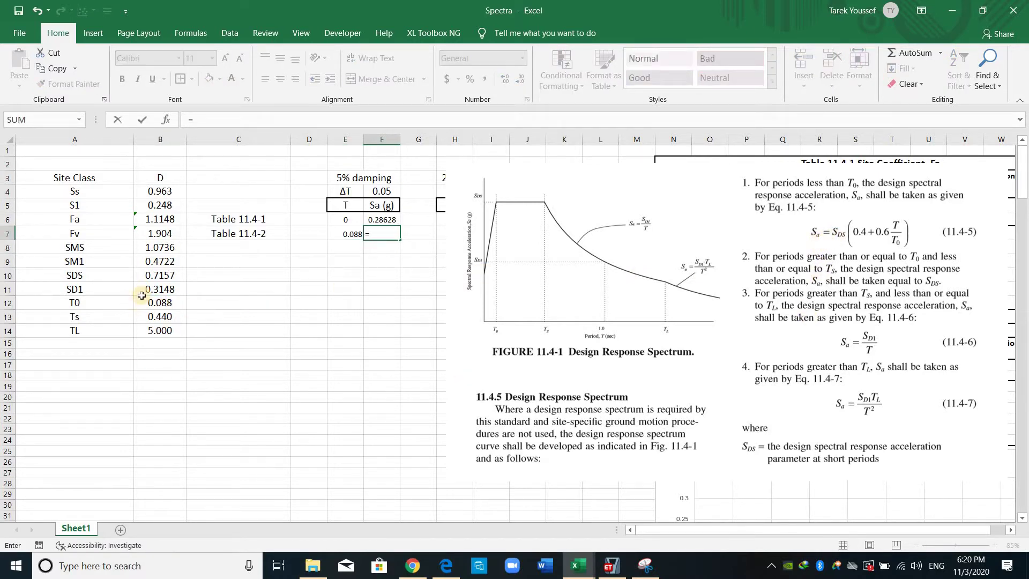
pyautogui.click(164, 282)
pyautogui.press('Return')
# Step: Add the Ts point with =B13 in E8 and =B10 in F8, and center the values in E6:F8
pyautogui.press('Up')
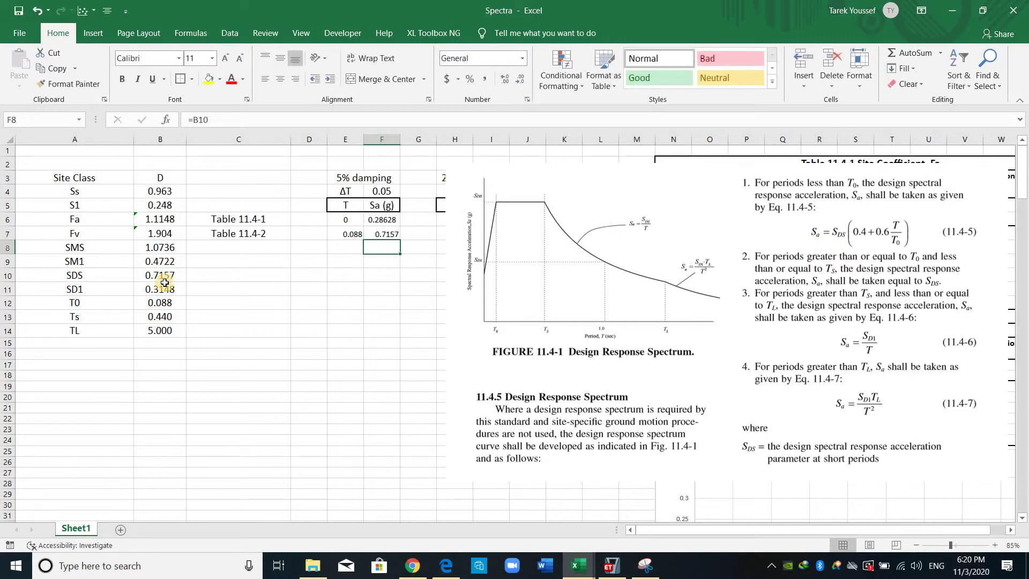
pyautogui.press('Left')
pyautogui.press('Down')
pyautogui.write('=')
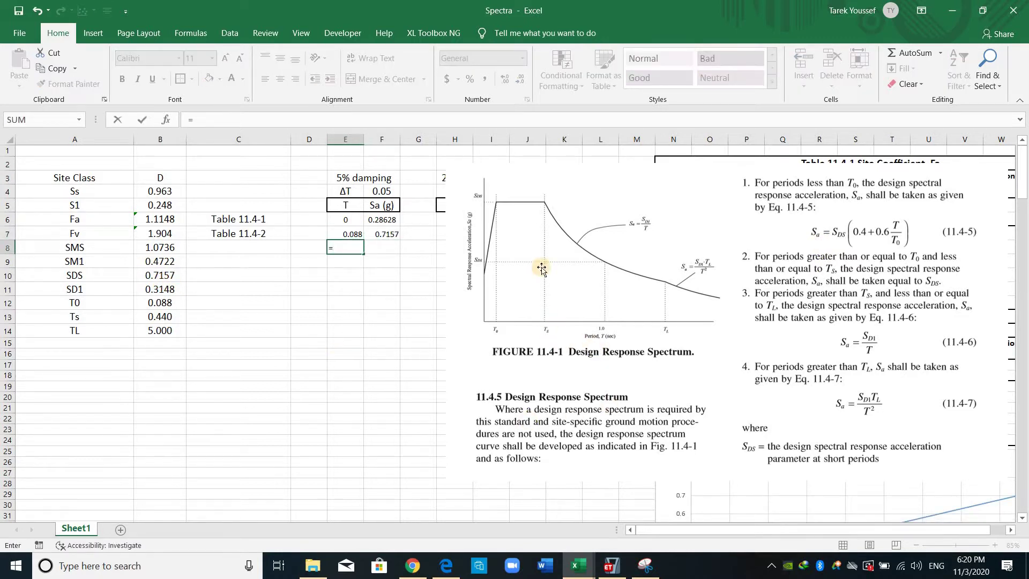
pyautogui.click(163, 317)
pyautogui.press('Tab')
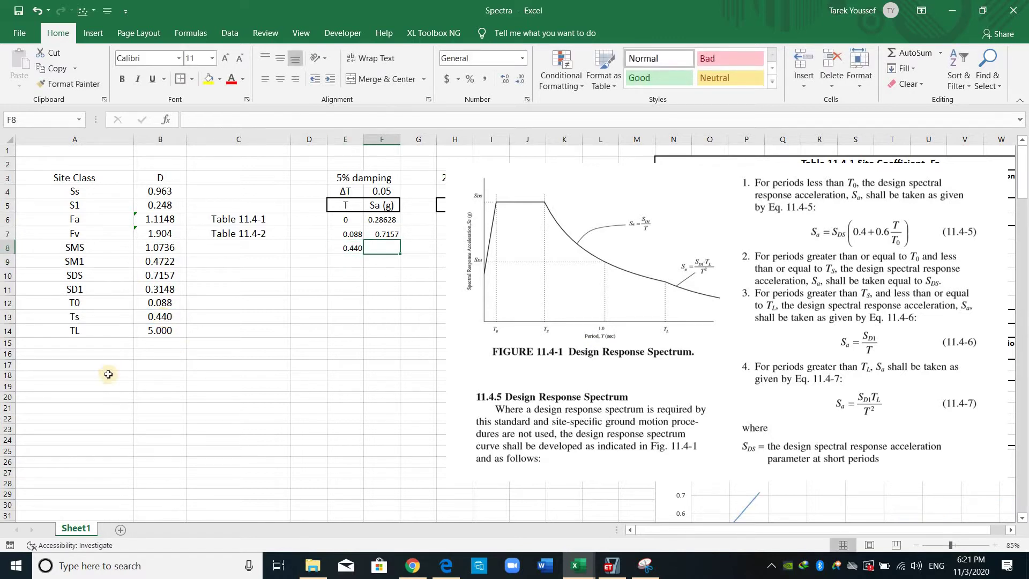
pyautogui.write('=')
pyautogui.click(169, 274)
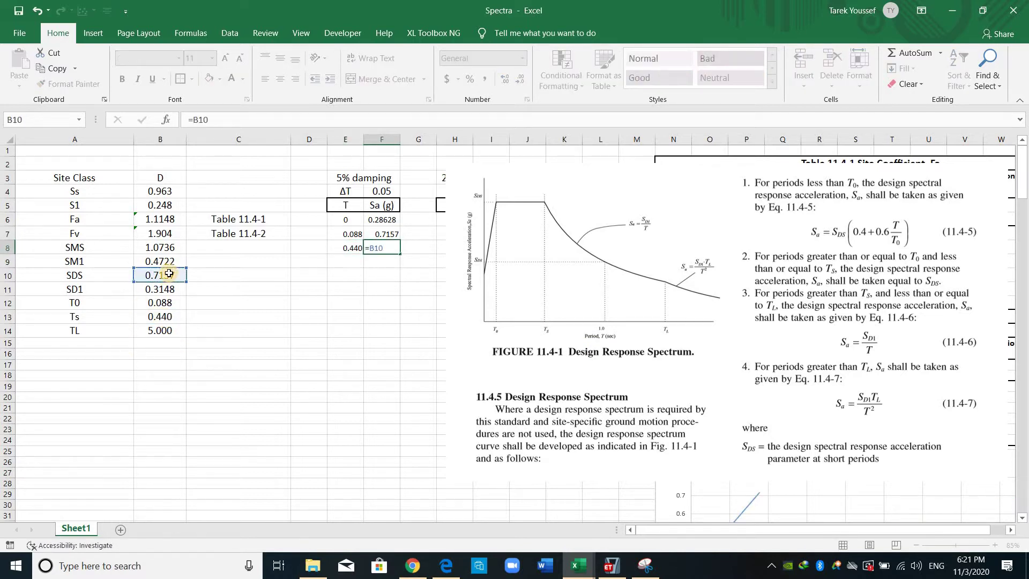
pyautogui.press('Return')
pyautogui.moveTo(348, 219); pyautogui.dragTo(386, 249)
pyautogui.click(281, 78)
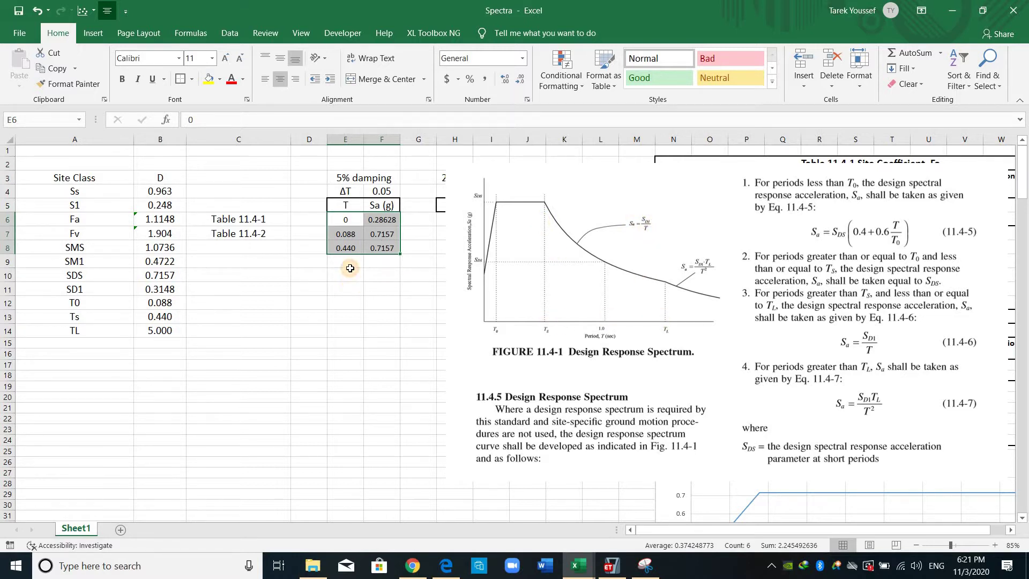
# Step: Add the next period to the 5% damping table with =E8+$F$4 in E9
pyautogui.click(354, 286)
pyautogui.press('Up')
pyautogui.press('Up')
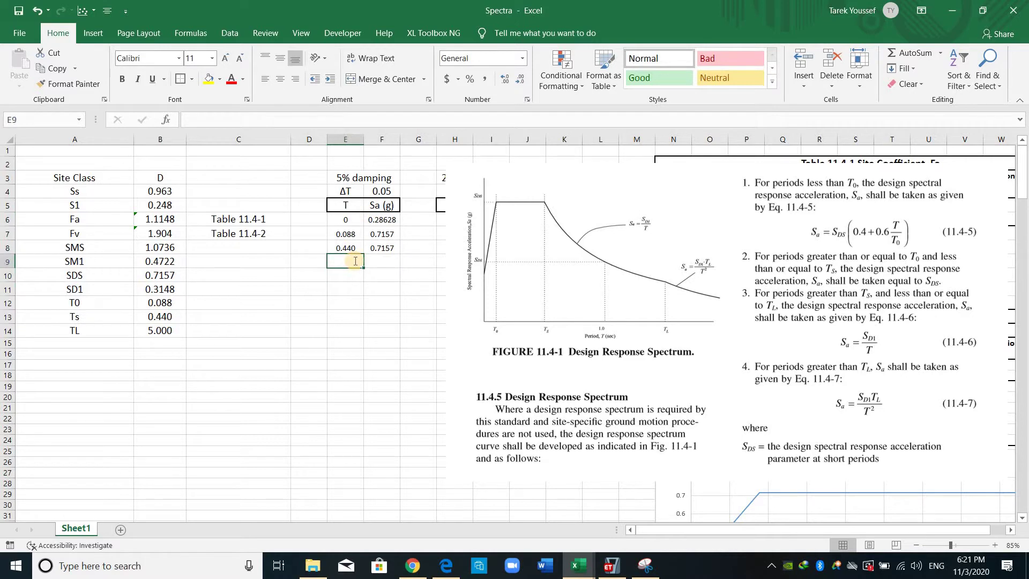
pyautogui.write('=')
pyautogui.click(354, 247)
pyautogui.write('+')
pyautogui.click(382, 194)
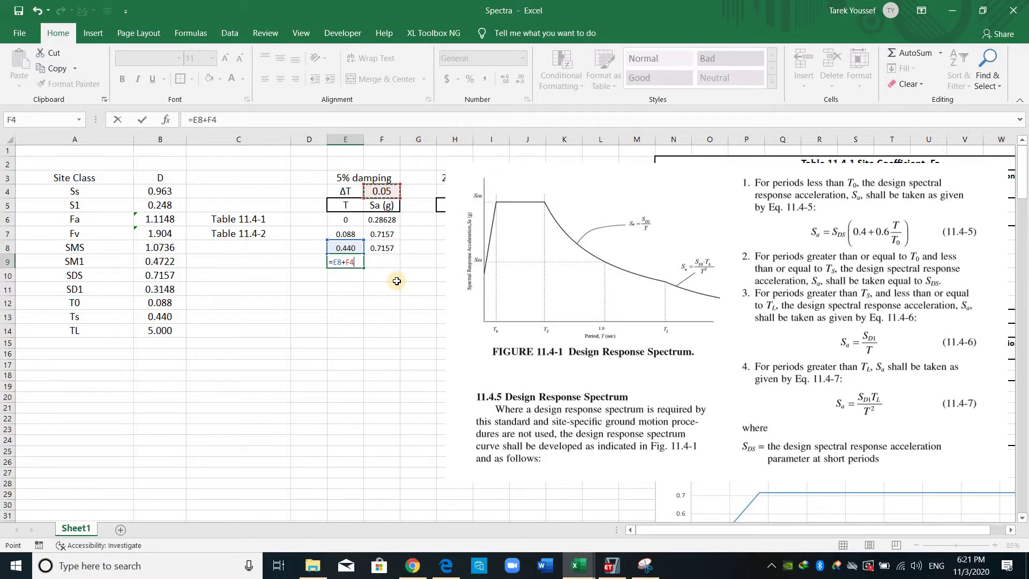
pyautogui.press('Return')
# Step: Calculate the spectral acceleration in F9 as SD1 over T, with an absolute reference to B11
pyautogui.click(395, 261)
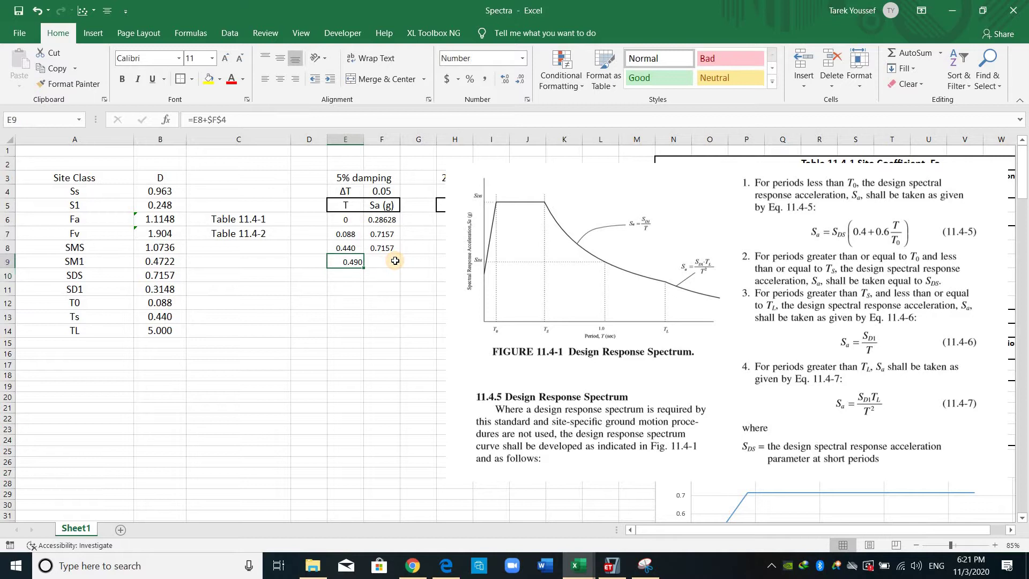
pyautogui.write('=')
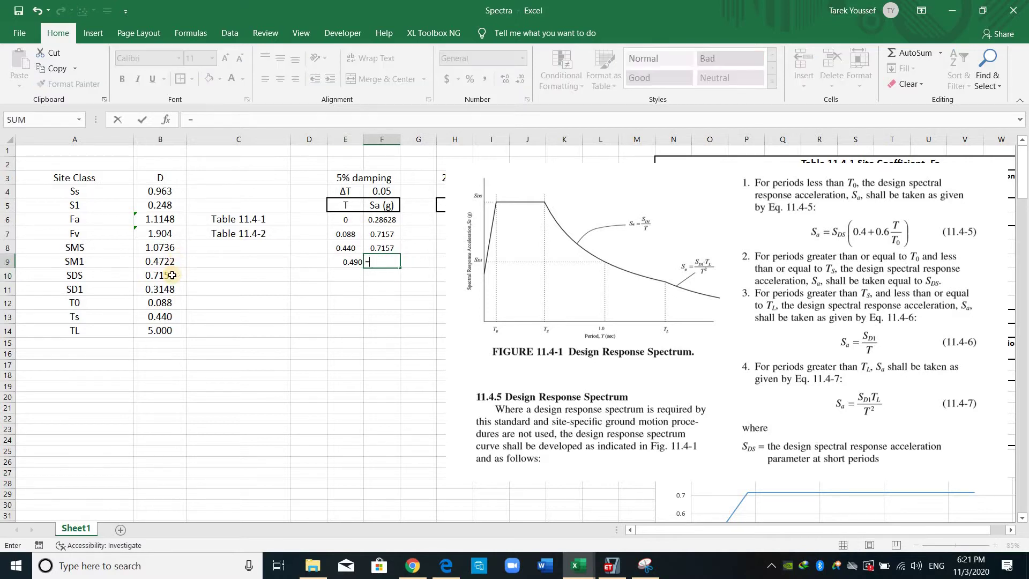
pyautogui.click(173, 275)
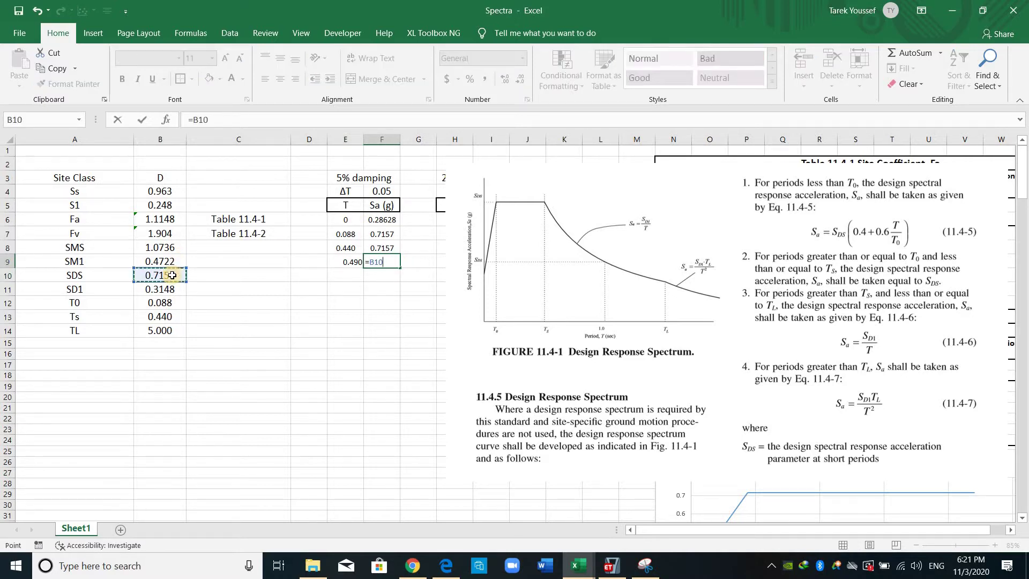
pyautogui.press('Down')
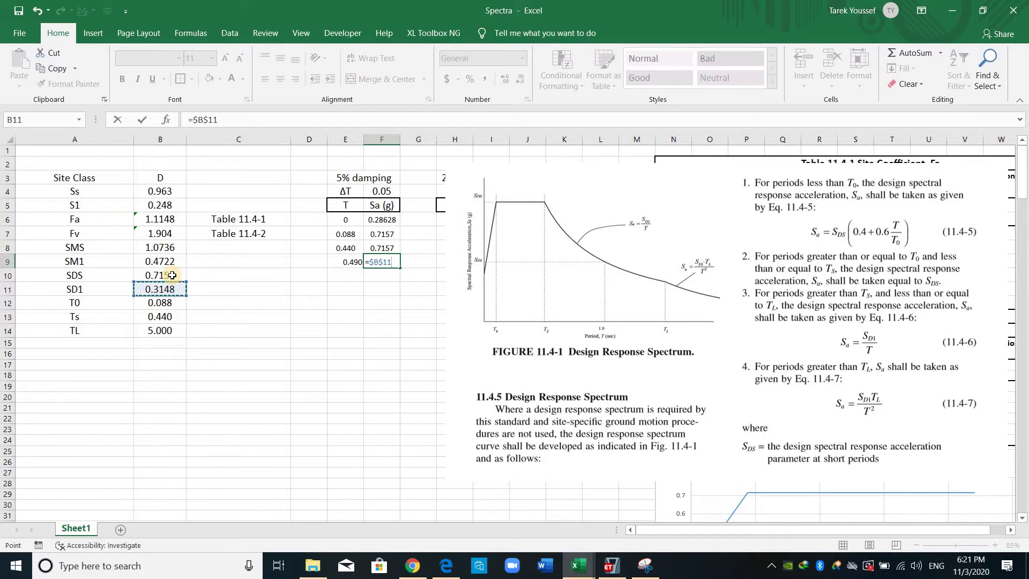
pyautogui.write('/')
pyautogui.press('Left')
pyautogui.press('Return')
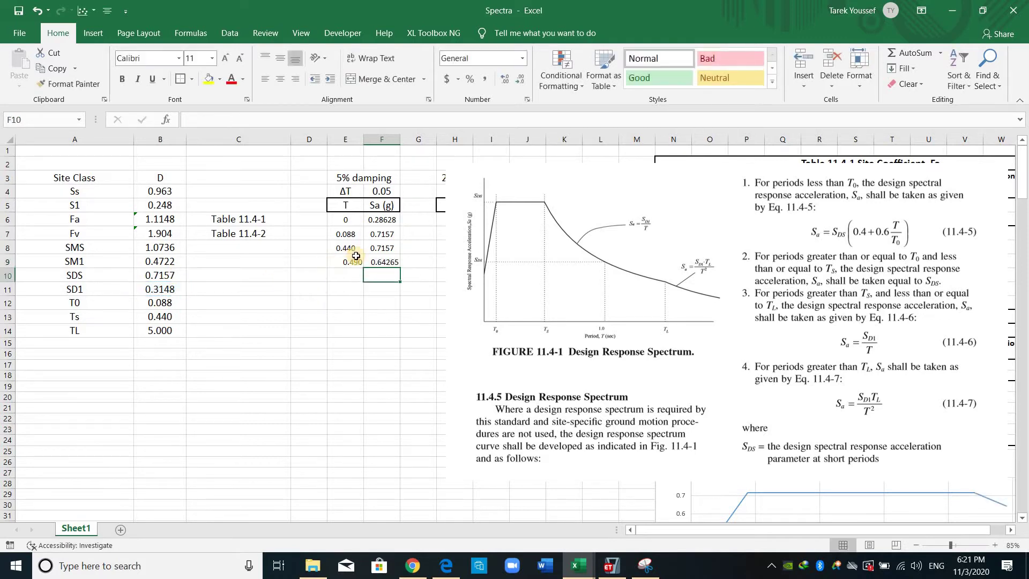
# Step: Fill the E9:F9 formulas down to row 103 and clear rows 100 to 103, where T exceeds 5
pyautogui.moveTo(348, 262); pyautogui.dragTo(437, 485)
pyautogui.click(385, 262)
pyautogui.click(455, 461)
pyautogui.scroll(-3, 332, 384)
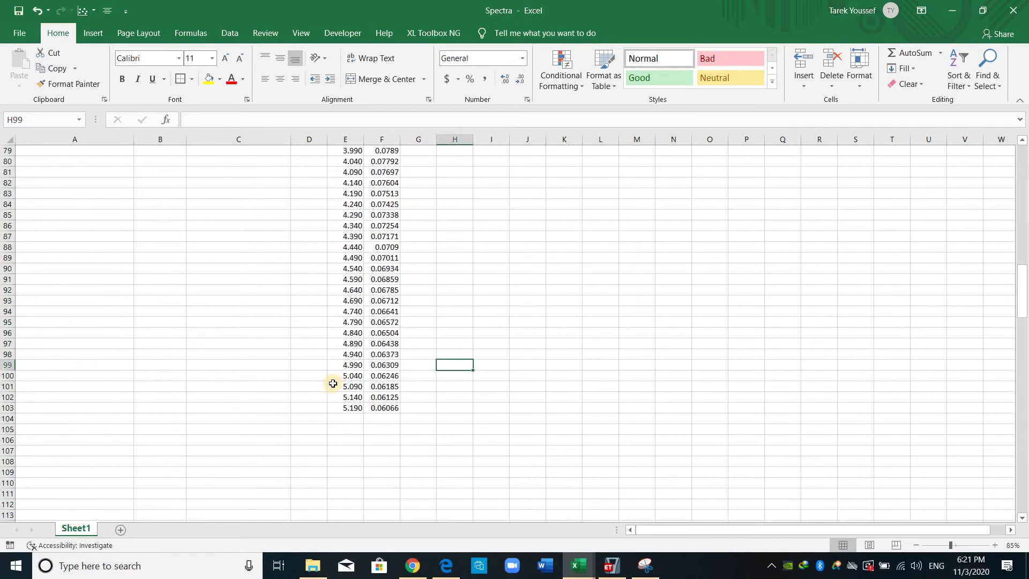
pyautogui.moveTo(331, 380); pyautogui.dragTo(460, 407)
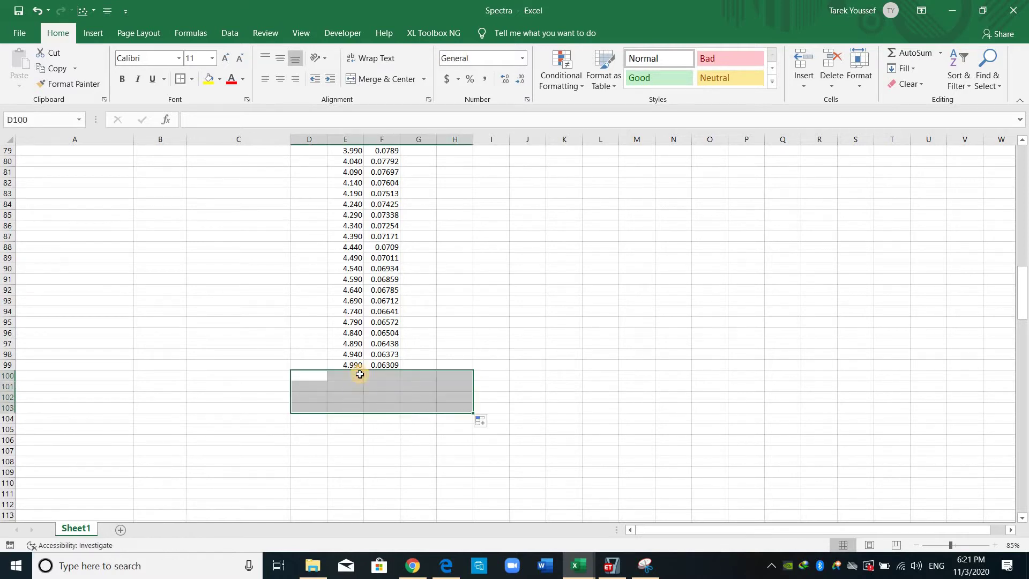
# Step: Add the TL point to the 5% damping table with 5 in E100 and =B11/E100 in F100
pyautogui.press('Right')
pyautogui.write('5')
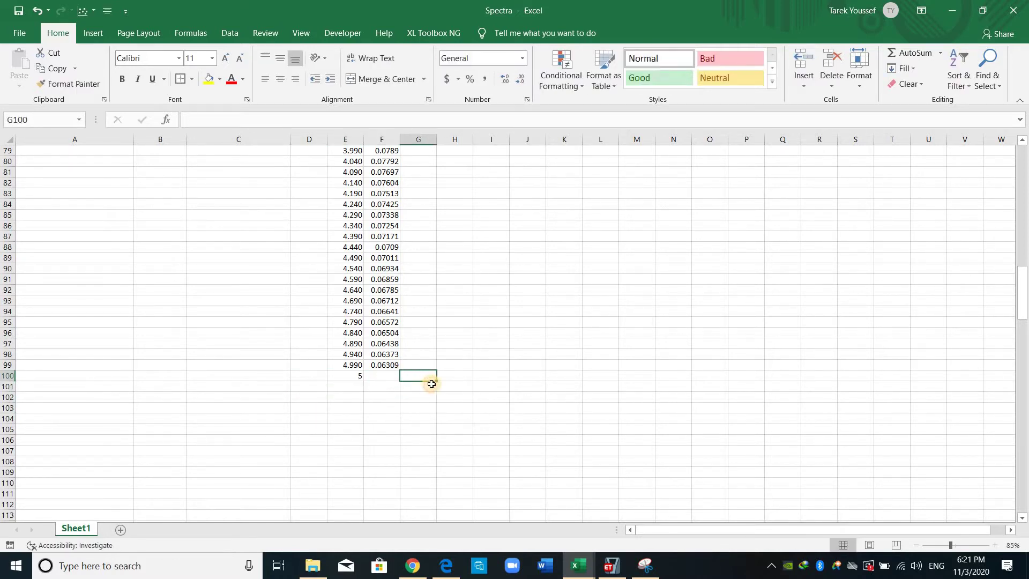
pyautogui.press('Right')
pyautogui.write('=')
pyautogui.scroll(20, 425, 375)
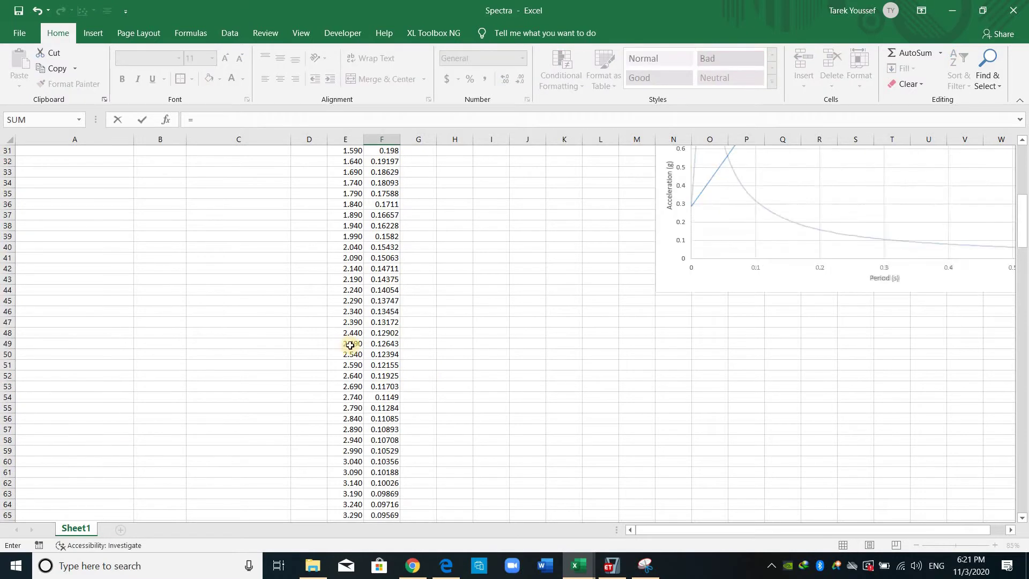
pyautogui.click(180, 289)
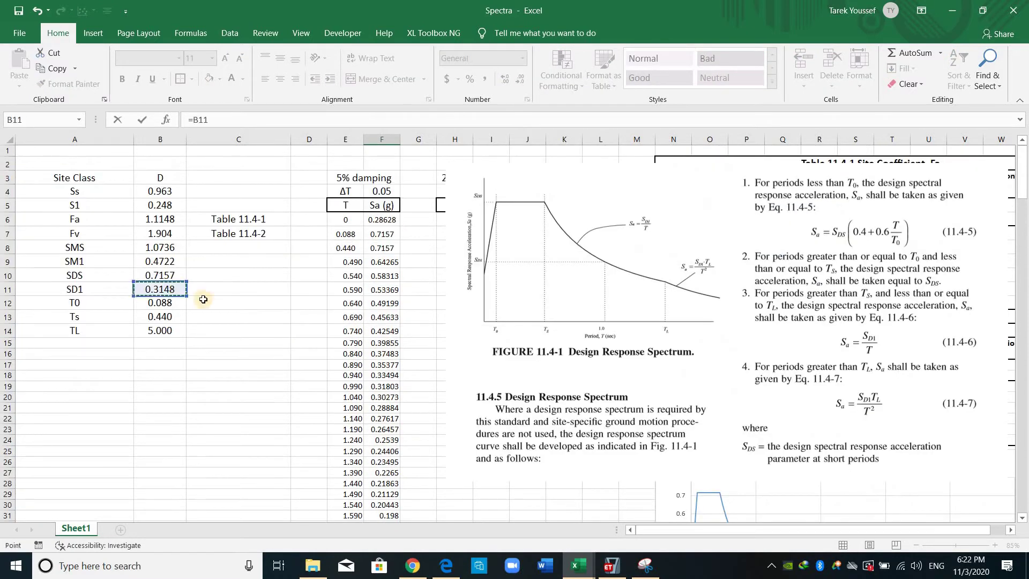
pyautogui.write('/')
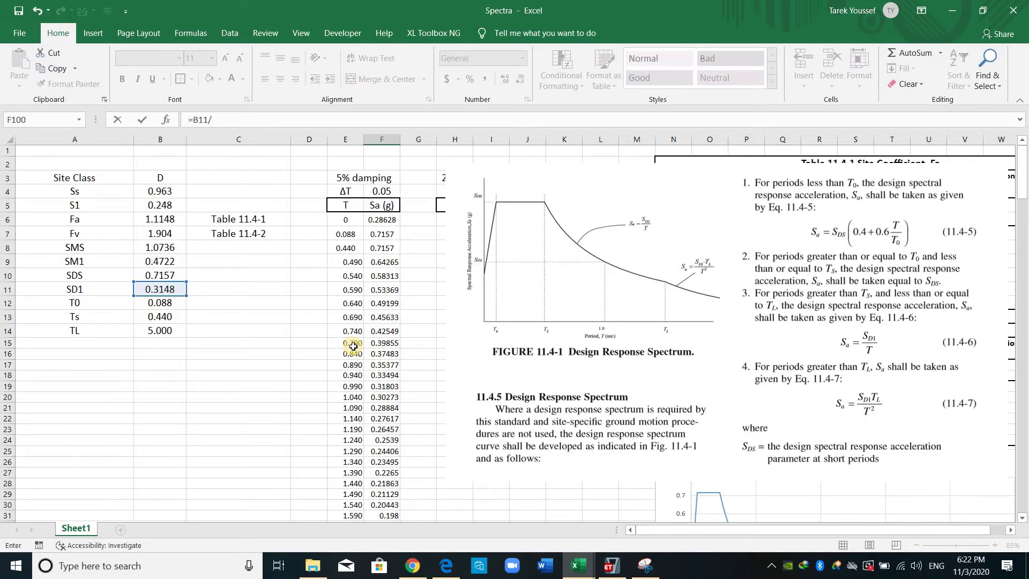
pyautogui.scroll(-20, 353, 347)
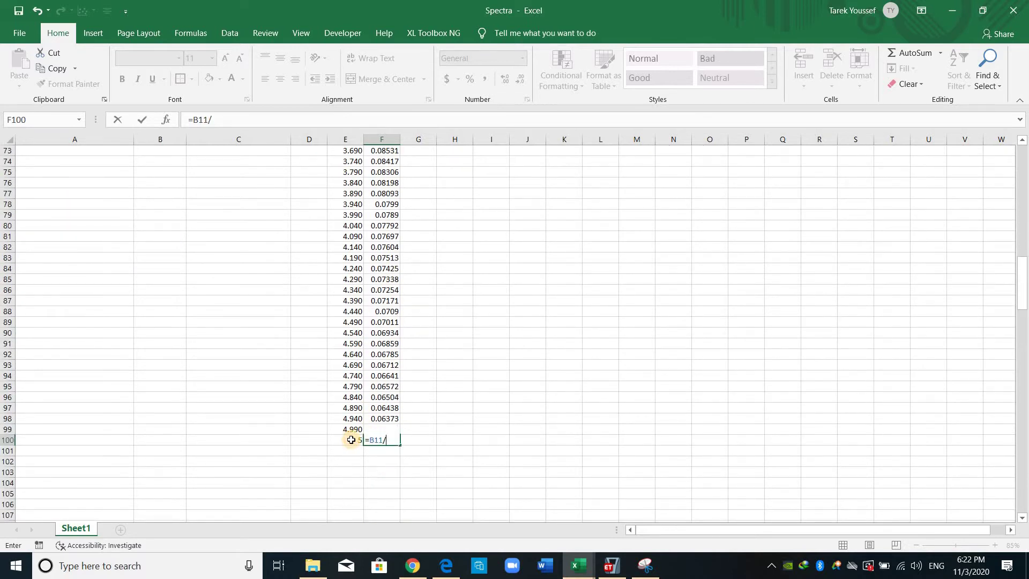
pyautogui.click(351, 440)
pyautogui.press('Return')
# Step: Check Eq. 11.4-7 in the reference picture and add the first period beyond TL with =E100+$F$4 in E101
pyautogui.scroll(2, 426, 409)
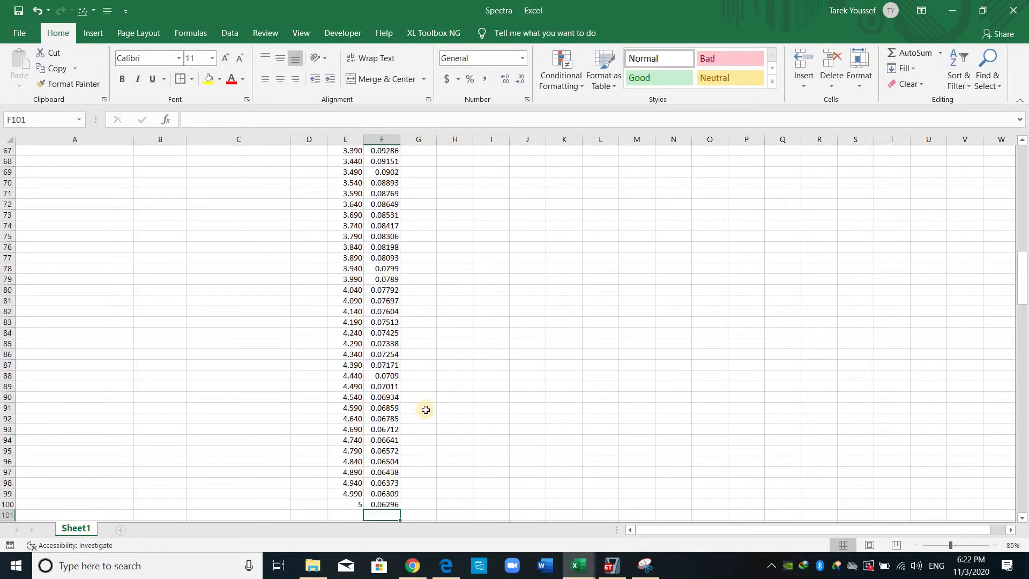
pyautogui.scroll(20, 426, 409)
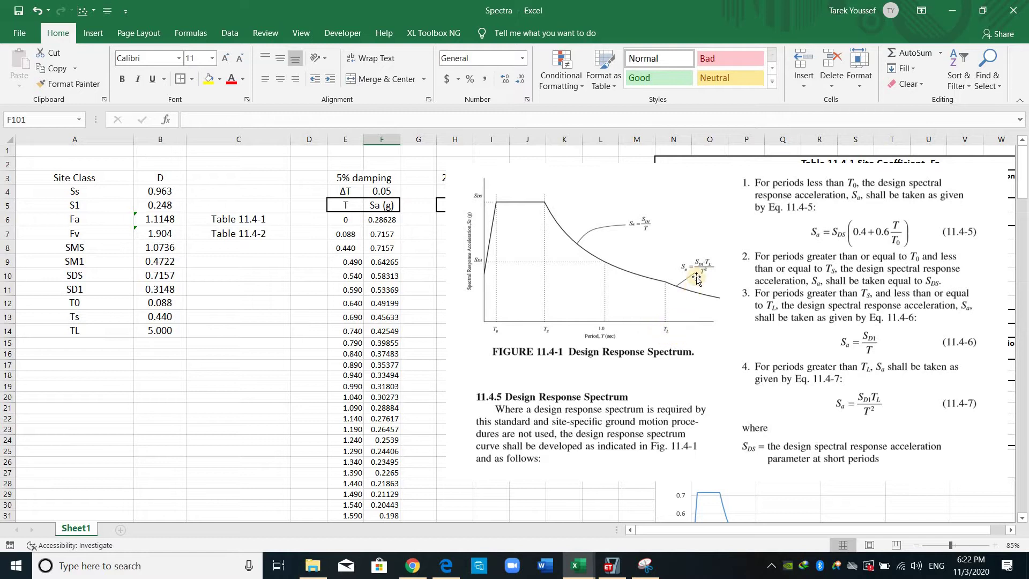
pyautogui.click(743, 343)
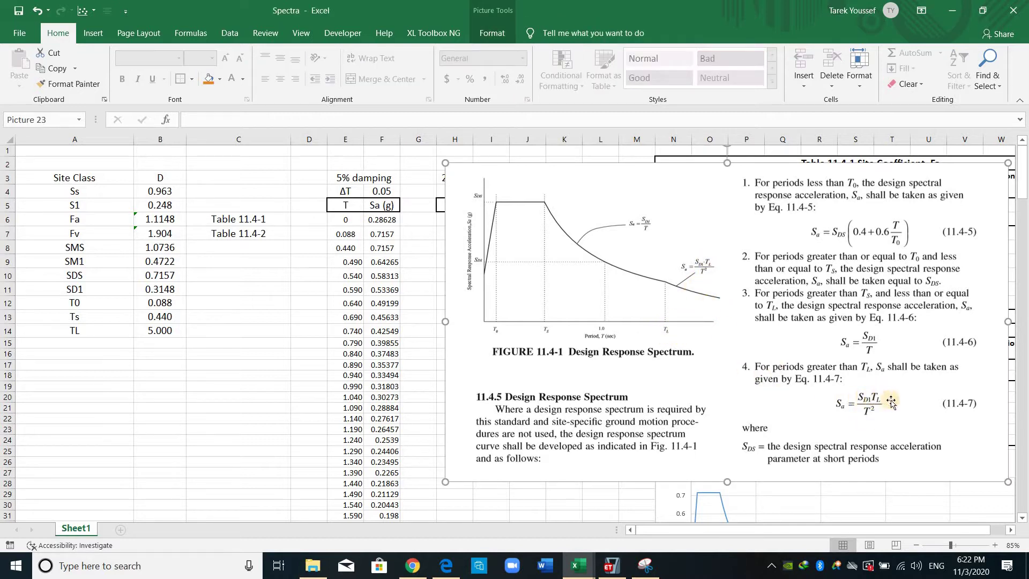
pyautogui.click(363, 366)
pyautogui.scroll(-20, 364, 366)
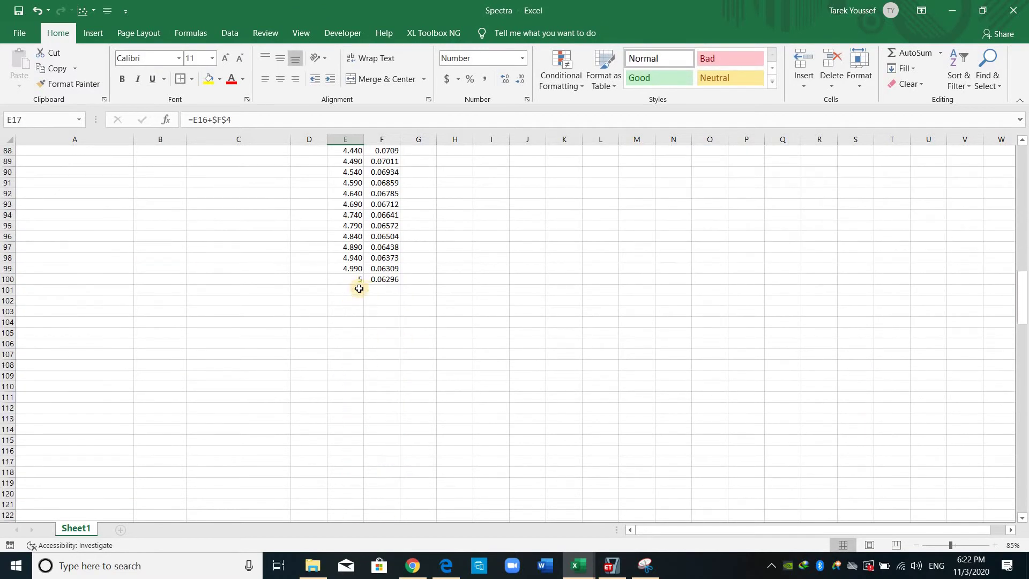
pyautogui.hotkey('ctrl', 'Down')
pyautogui.press('Down')
pyautogui.write('=')
pyautogui.press('Up')
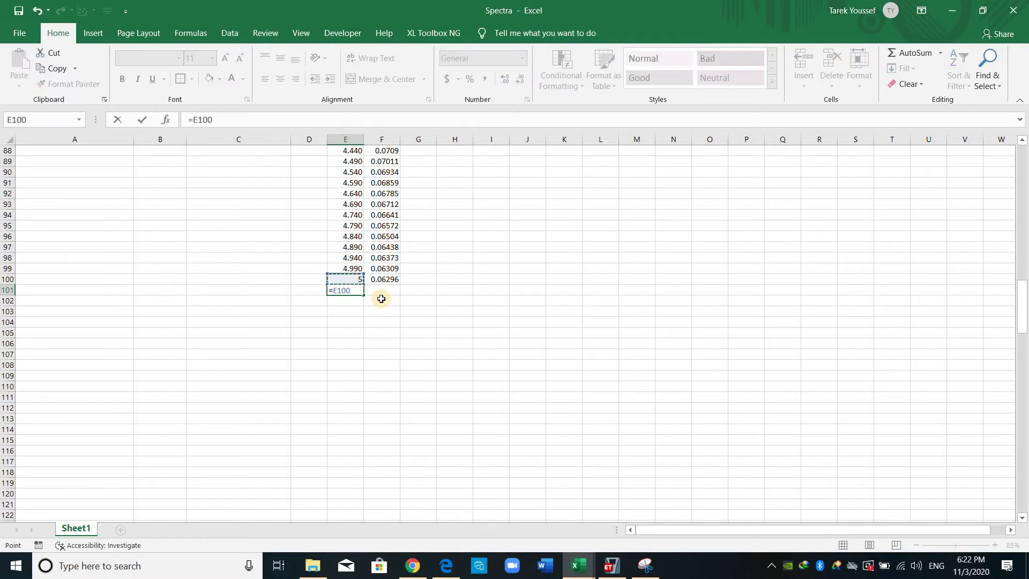
pyautogui.write('+')
pyautogui.scroll(20, 420, 258)
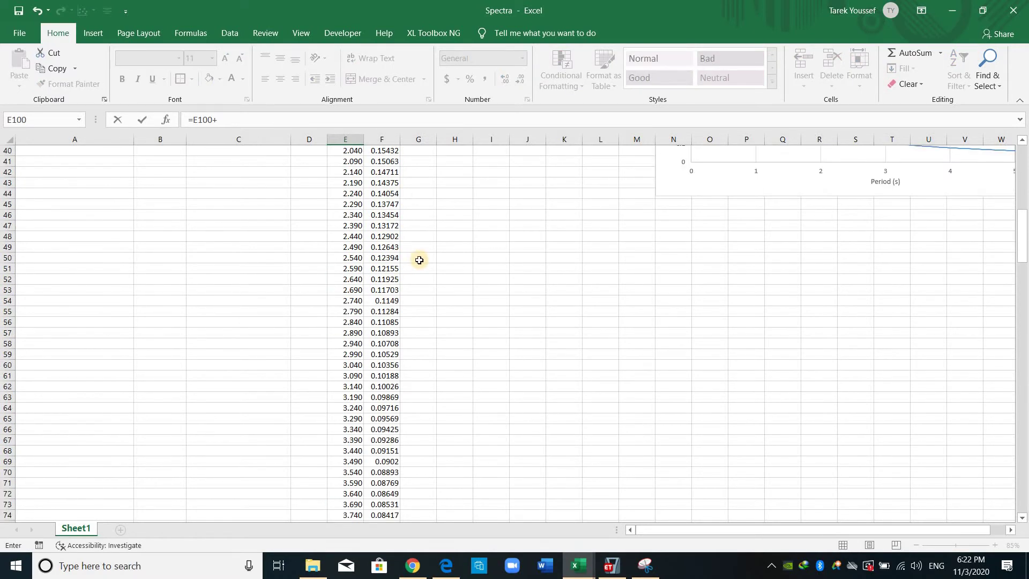
pyautogui.scroll(5, 390, 193)
pyautogui.click(395, 195)
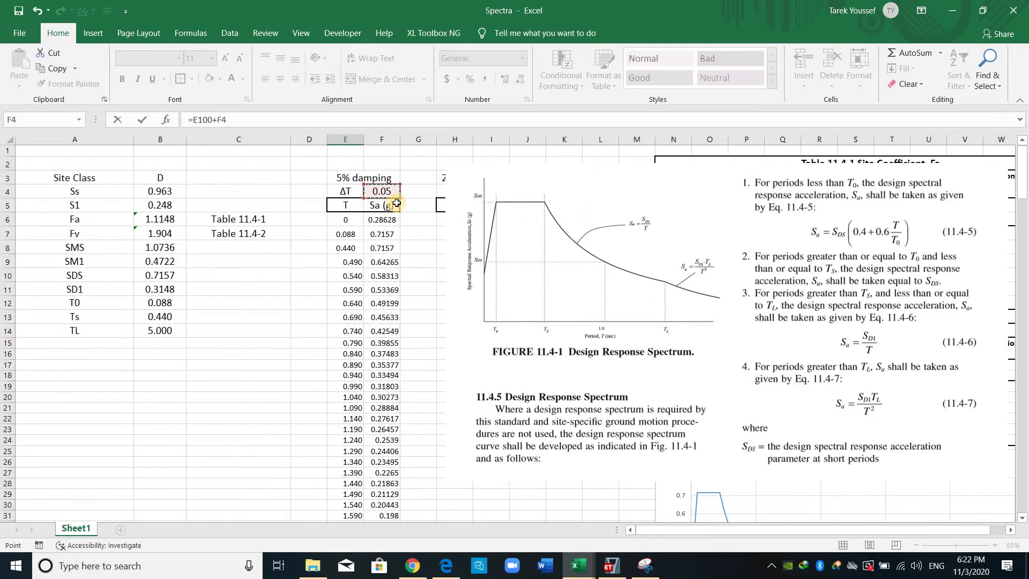
pyautogui.press('Return')
# Step: Calculate the spectral acceleration beyond TL with =B11*B14/E101^2 in F101
pyautogui.press('Up')
pyautogui.press('Right')
pyautogui.write('=')
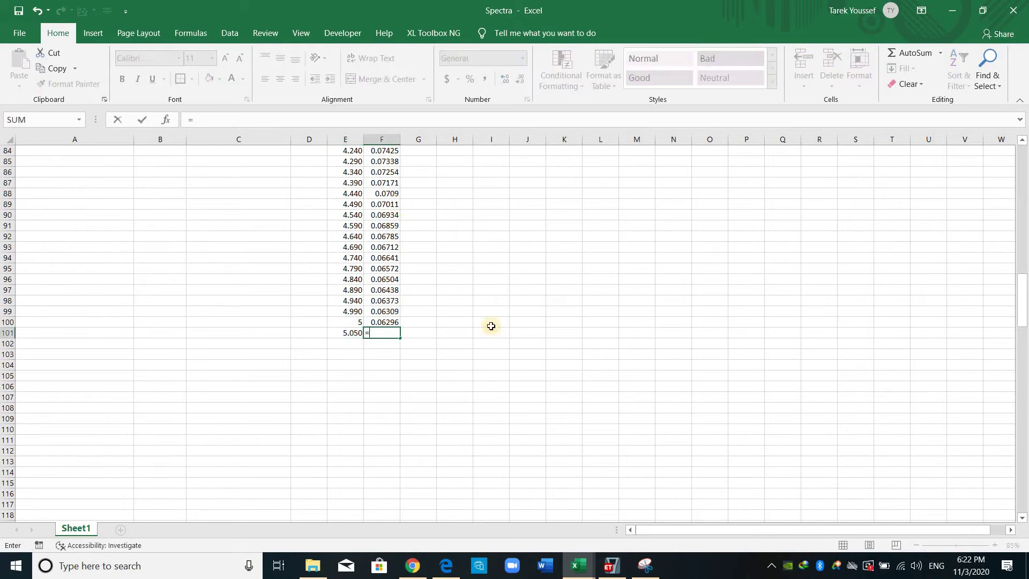
pyautogui.scroll(20, 575, 299)
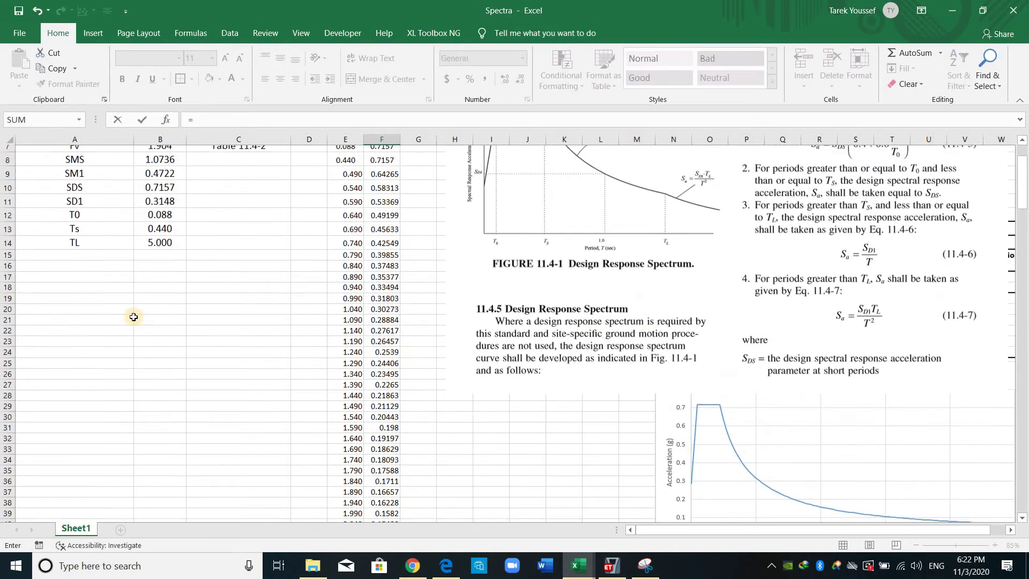
pyautogui.scroll(2, 139, 260)
pyautogui.click(139, 260)
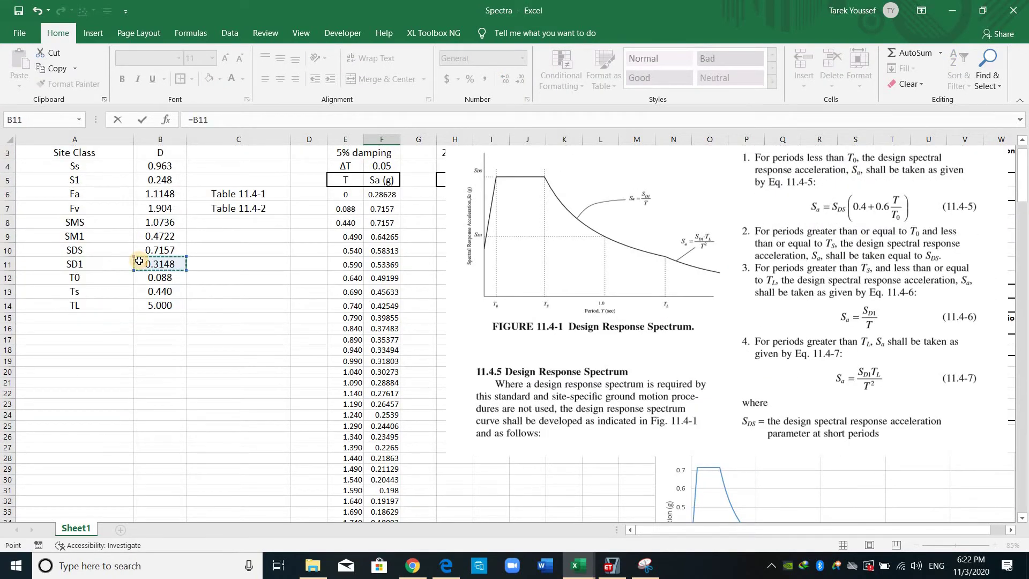
pyautogui.write('*')
pyautogui.click(168, 305)
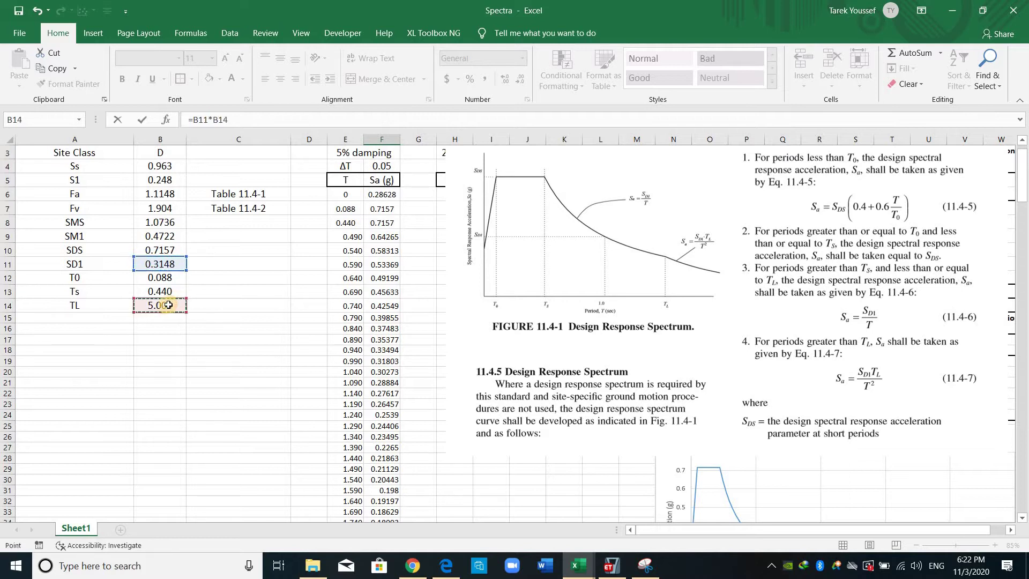
pyautogui.scroll(-20, 390, 343)
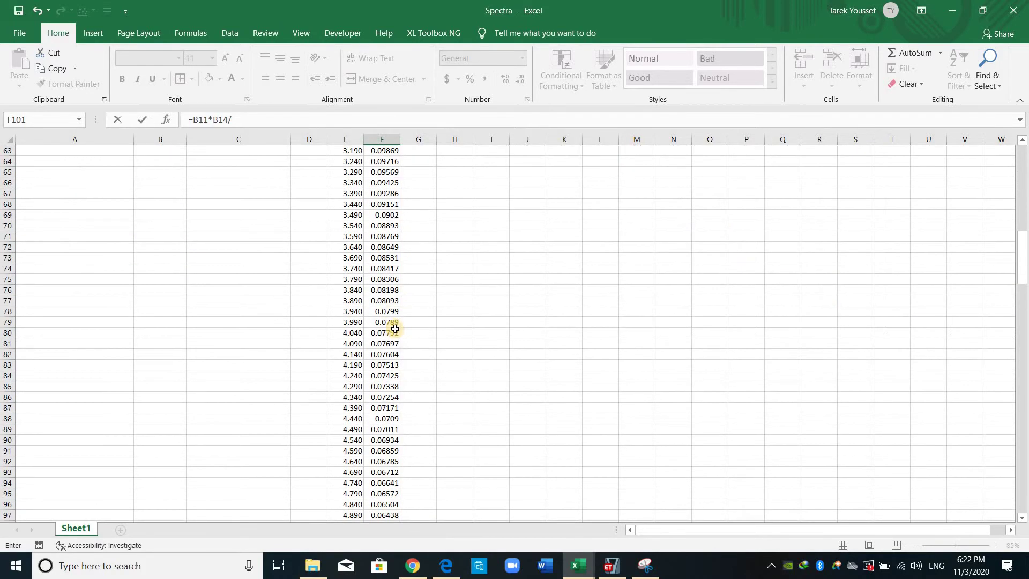
pyautogui.click(354, 301)
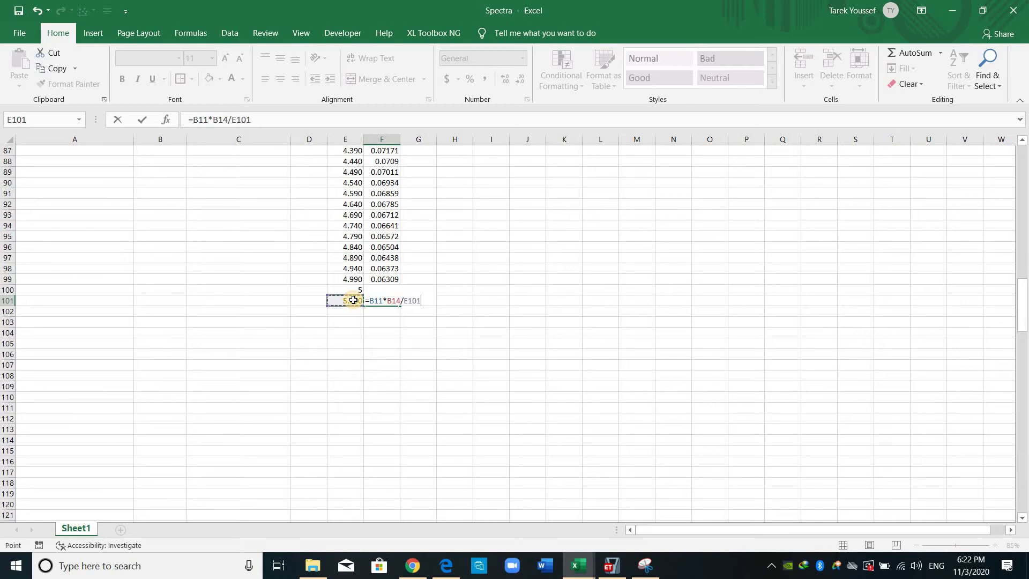
pyautogui.write('^2')
pyautogui.press('Return')
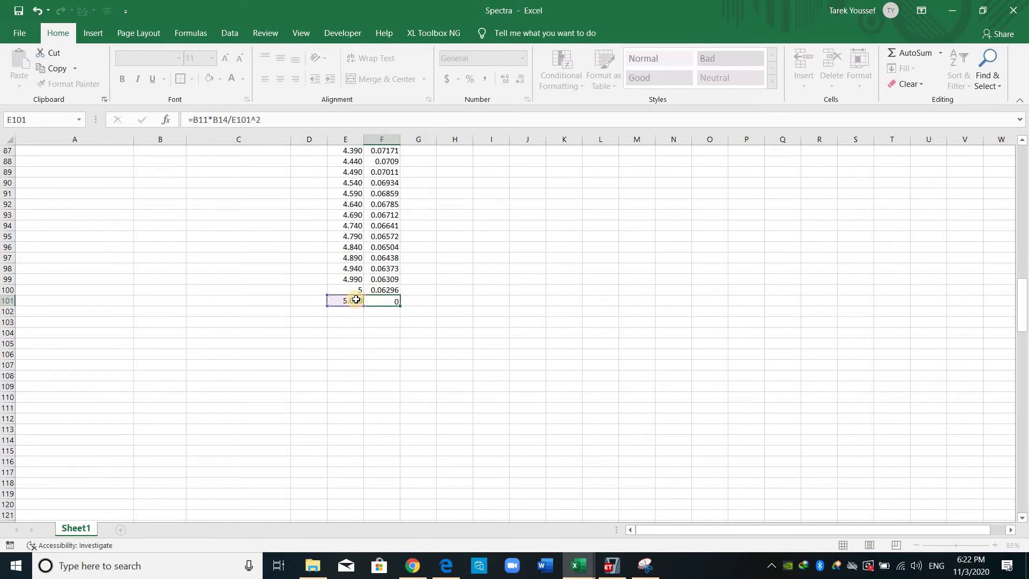
# Step: Make the B11 and B14 references in F101 absolute and fill E101:F101 down to row 165
pyautogui.press('Up')
pyautogui.press('Left')
pyautogui.hotkey('shift', 'Right')
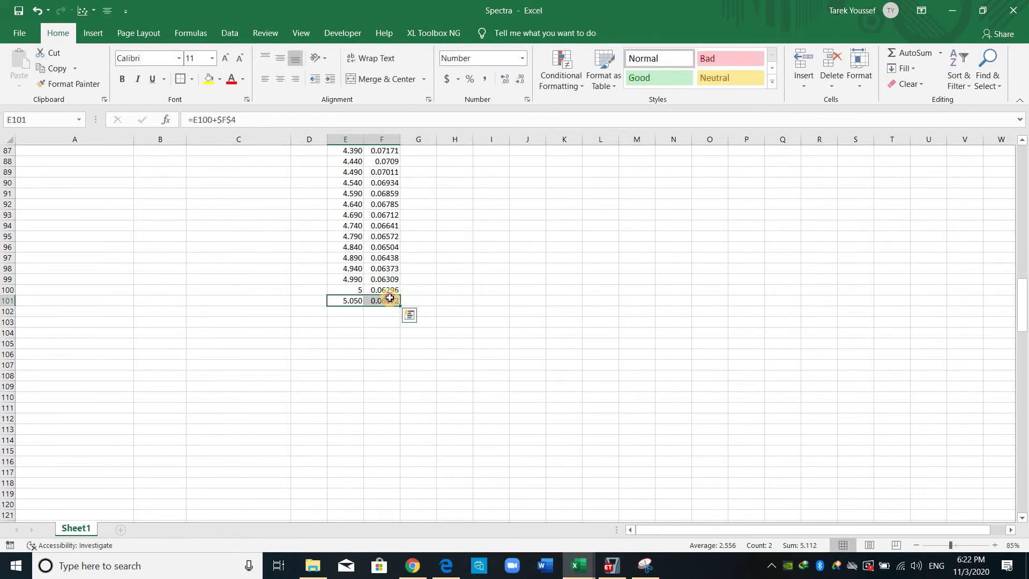
pyautogui.click(384, 302)
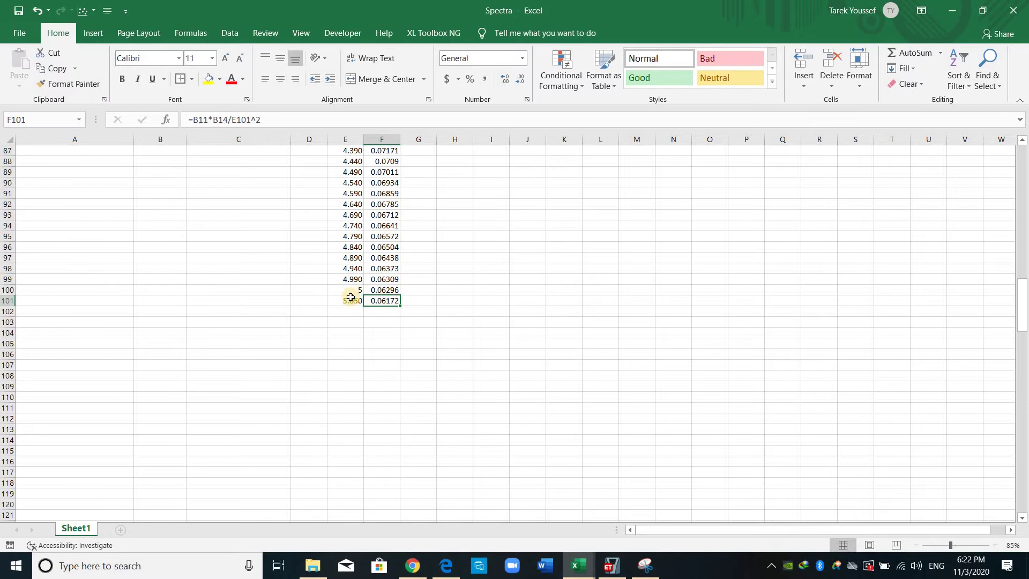
pyautogui.click(222, 124)
pyautogui.press('F4')
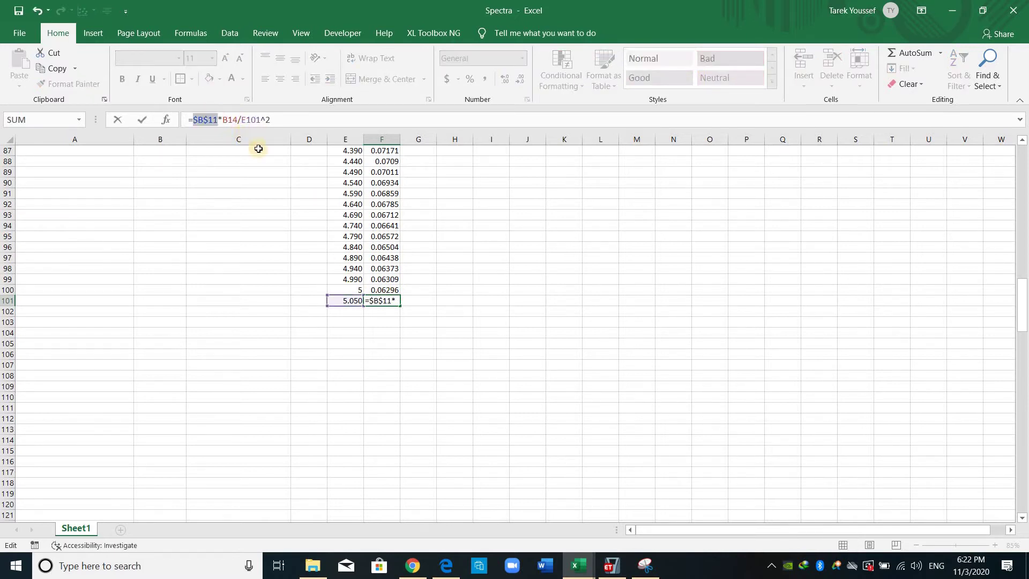
pyautogui.click(237, 124)
pyautogui.press('F4')
pyautogui.press('Return')
pyautogui.moveTo(354, 301); pyautogui.dragTo(470, 456)
pyautogui.click(542, 408)
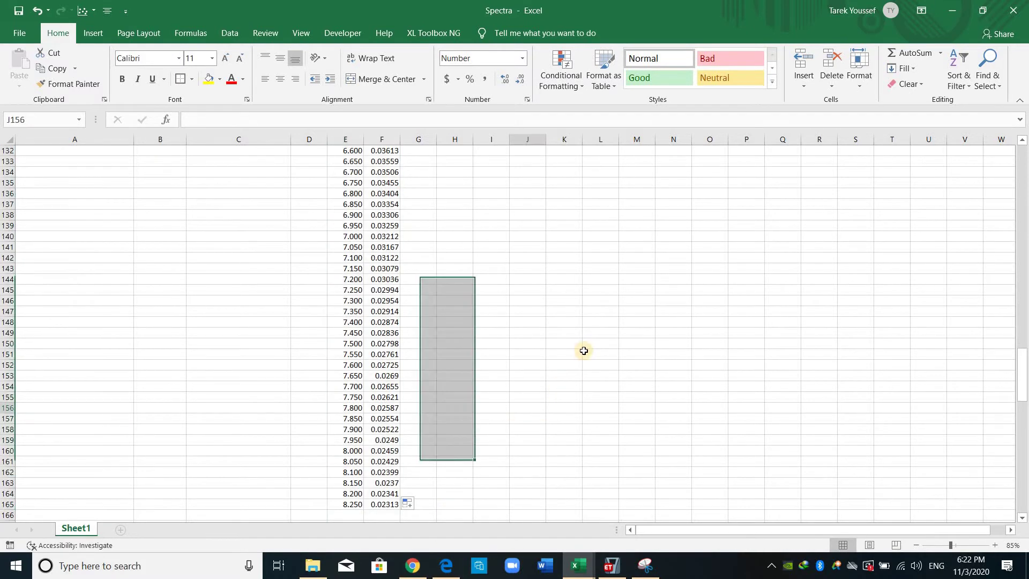
# Step: Delete the Figure 11.4-1 reference picture and select the 5% series in the Spectra chart
pyautogui.scroll(13, 591, 302)
pyautogui.scroll(20, 594, 302)
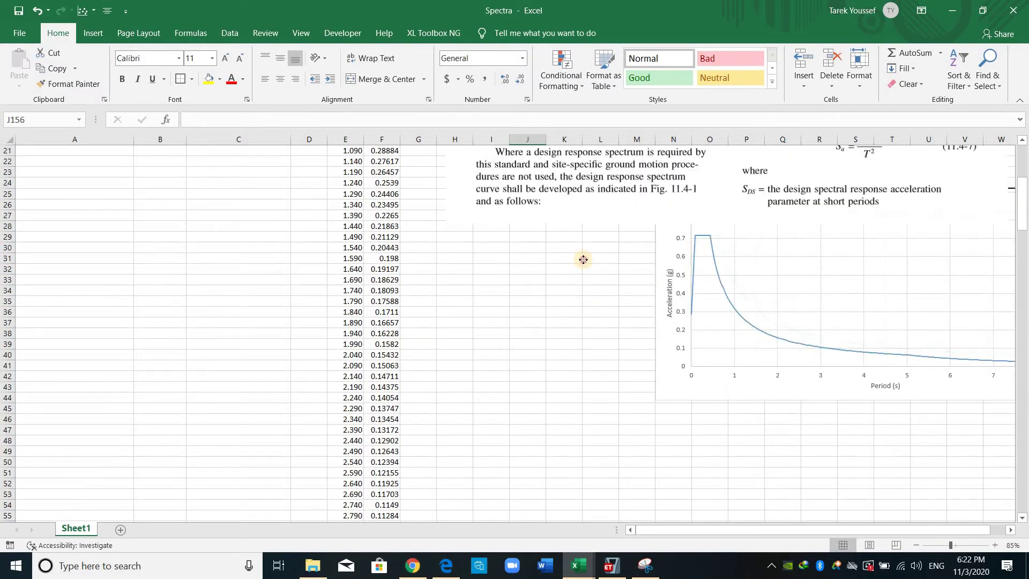
pyautogui.click(669, 269)
pyautogui.moveTo(669, 269); pyautogui.dragTo(590, 271)
pyautogui.press('Delete')
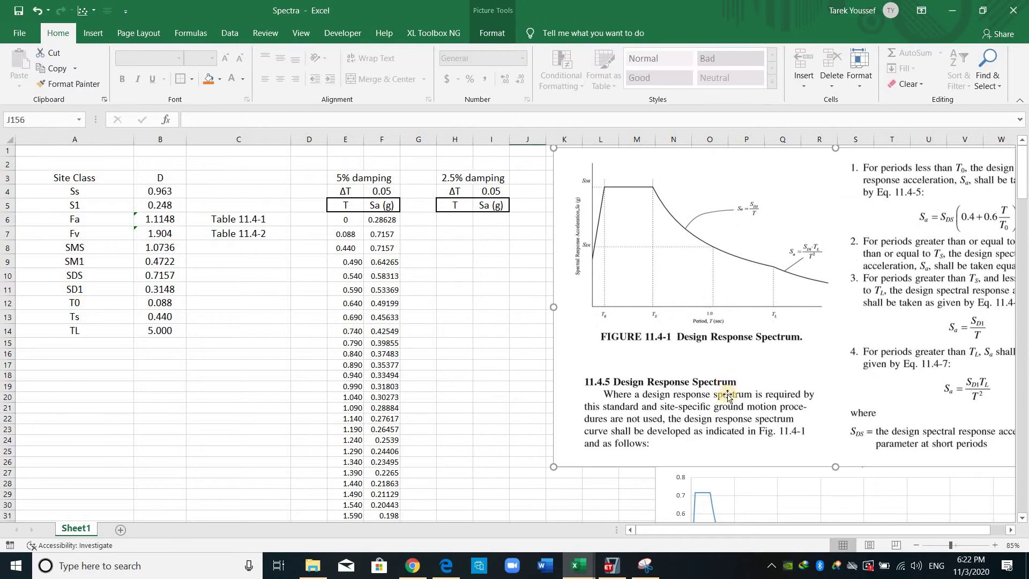
pyautogui.scroll(-4, 726, 395)
pyautogui.click(692, 410)
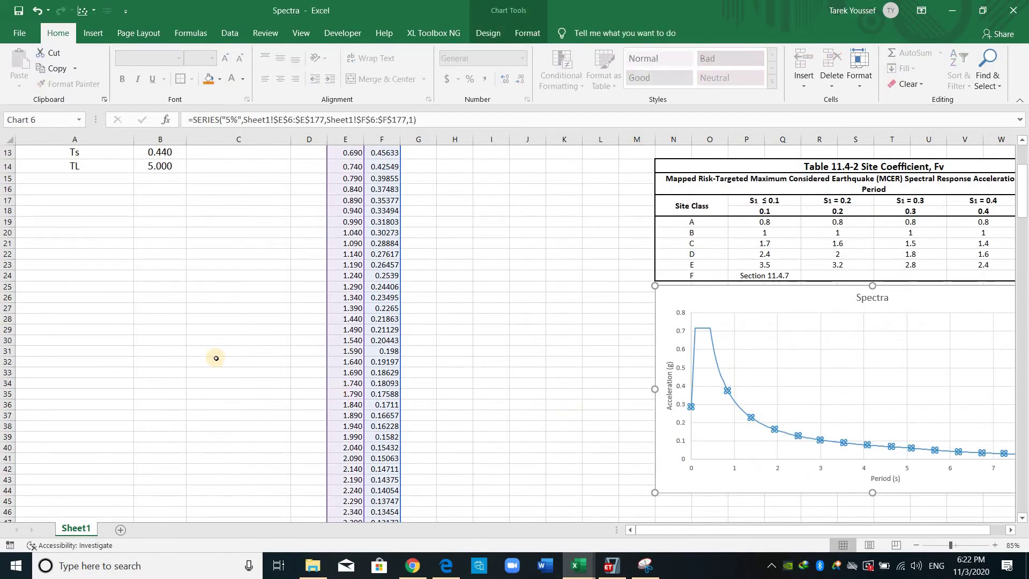
# Step: Move the Spectra chart up the sheet so it sits next to the 2.5% damping table
pyautogui.keyDown('ctrl'); pyautogui.scroll(-3, 356, 340); pyautogui.keyUp('ctrl')
pyautogui.click(355, 340)
pyautogui.scroll(7, 767, 519)
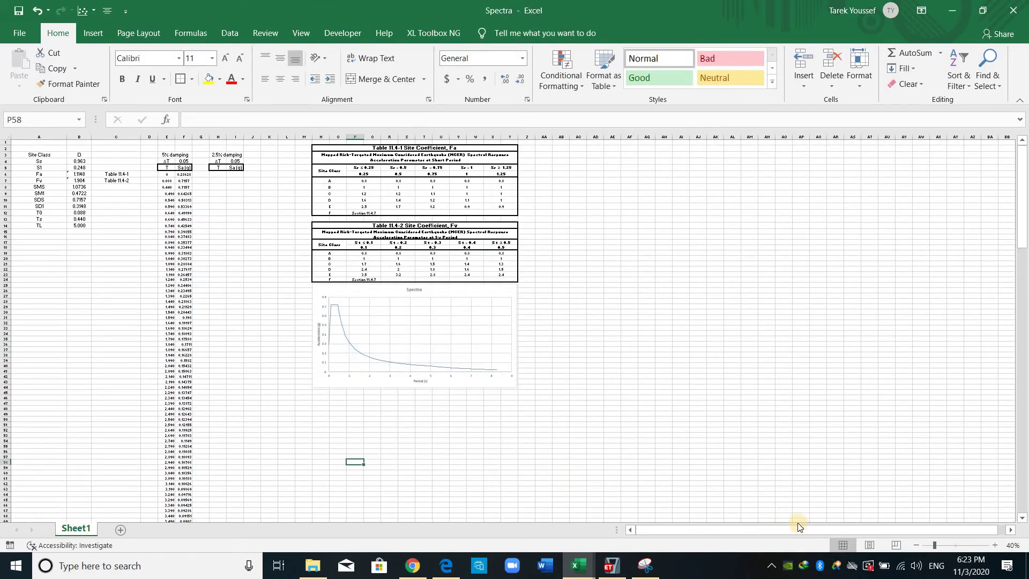
pyautogui.keyDown('ctrl'); pyautogui.scroll(3, 798, 523); pyautogui.keyUp('ctrl')
pyautogui.scroll(3, 639, 291)
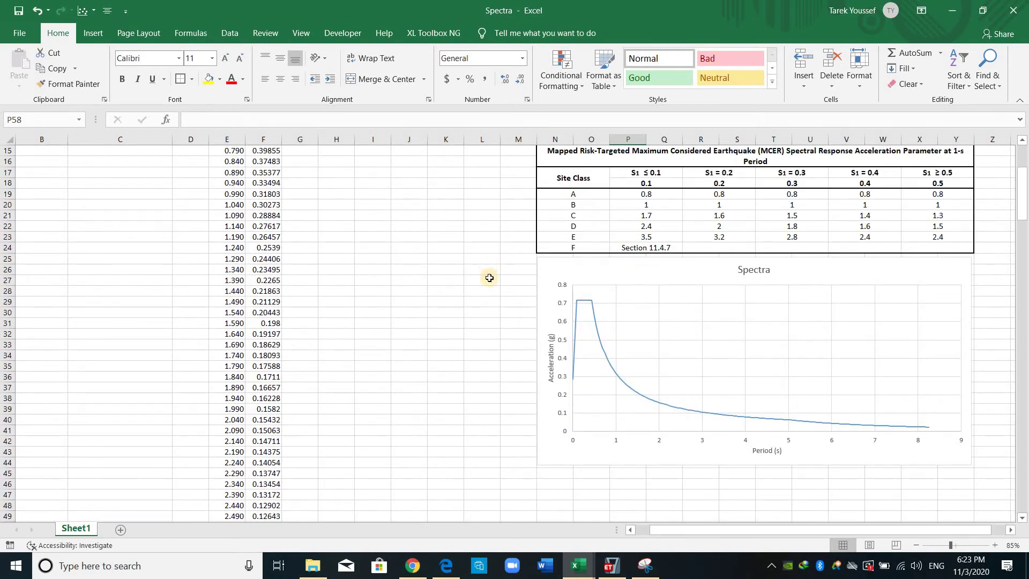
pyautogui.moveTo(652, 465); pyautogui.dragTo(512, 225)
pyautogui.scroll(5, 511, 225)
pyautogui.click(249, 279)
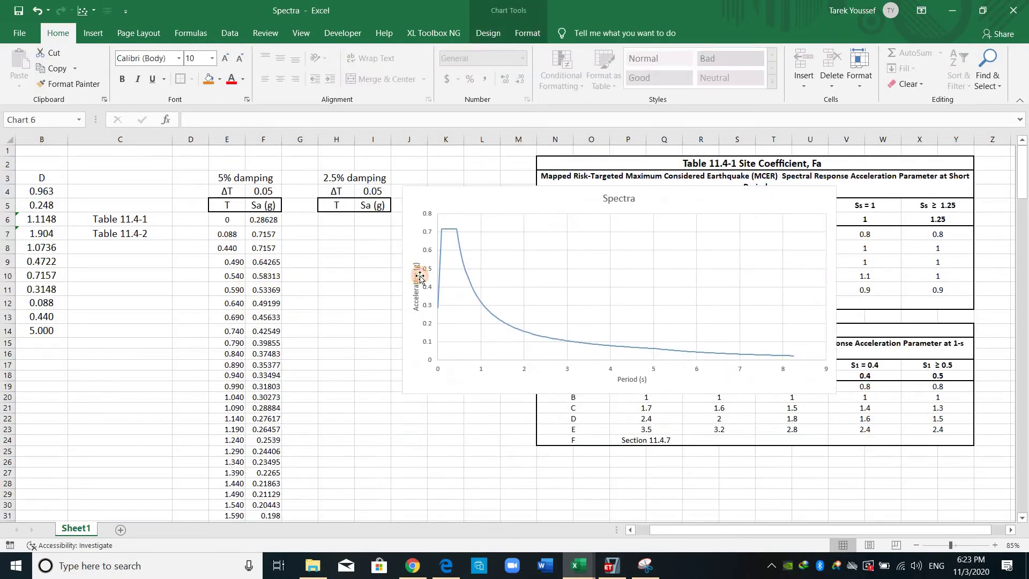
# Step: Shrink and reposition the Spectra chart just beyond the 2.5% damping columns, and select cell I8 in that table
pyautogui.click(462, 259)
pyautogui.click(462, 260)
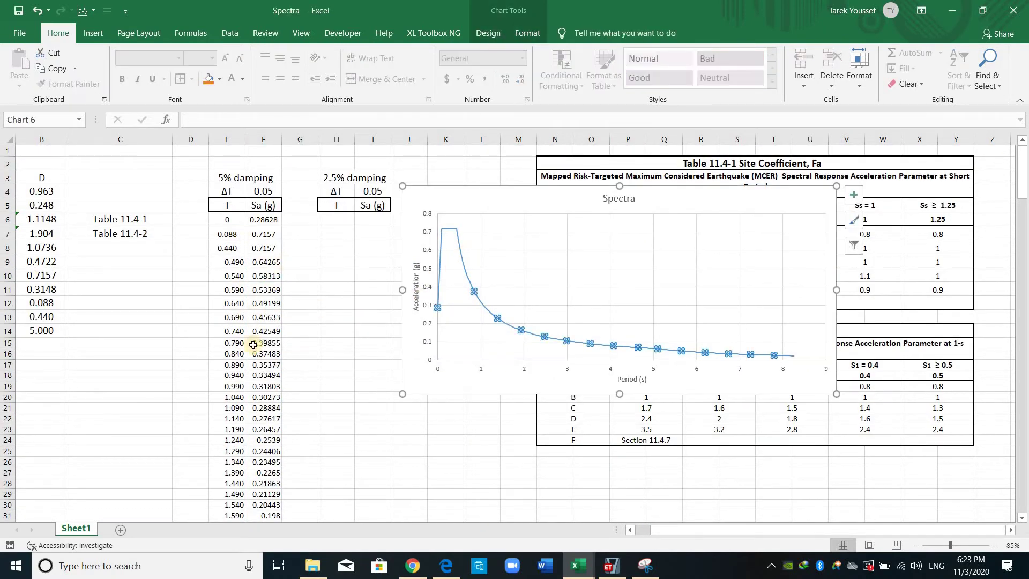
pyautogui.scroll(-1, 266, 355)
pyautogui.scroll(-20, 266, 354)
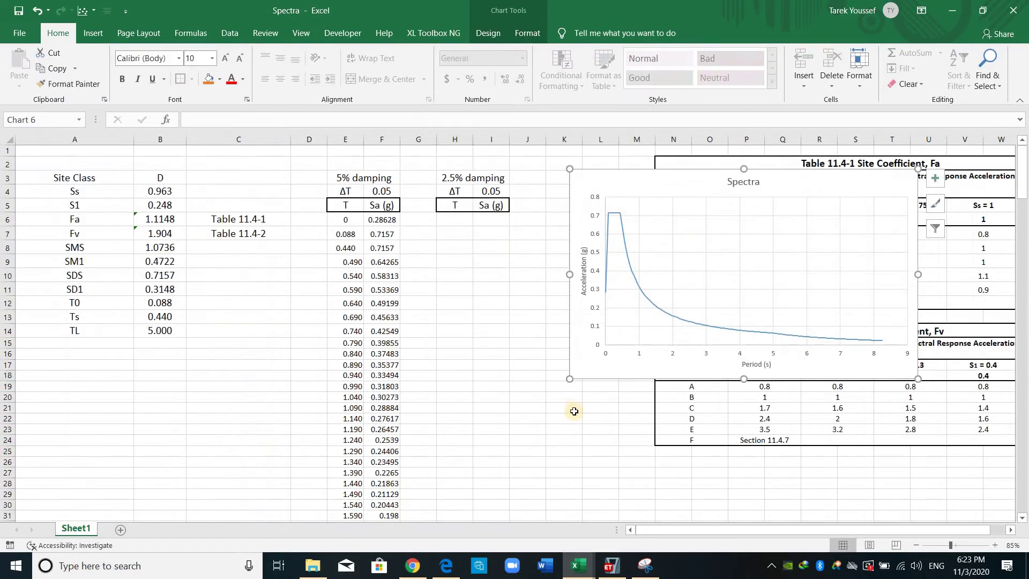
pyautogui.click(564, 397)
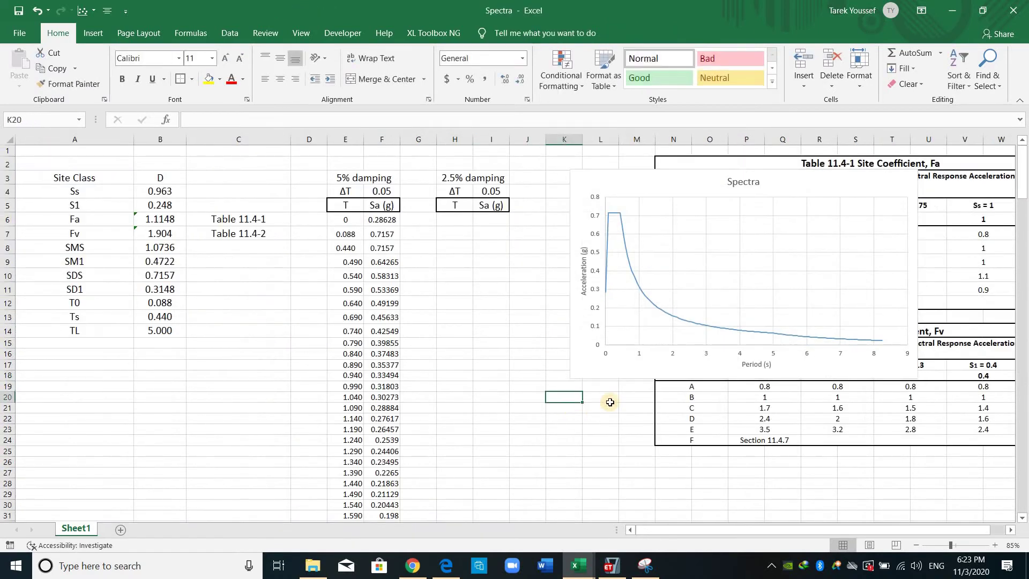
pyautogui.click(355, 221)
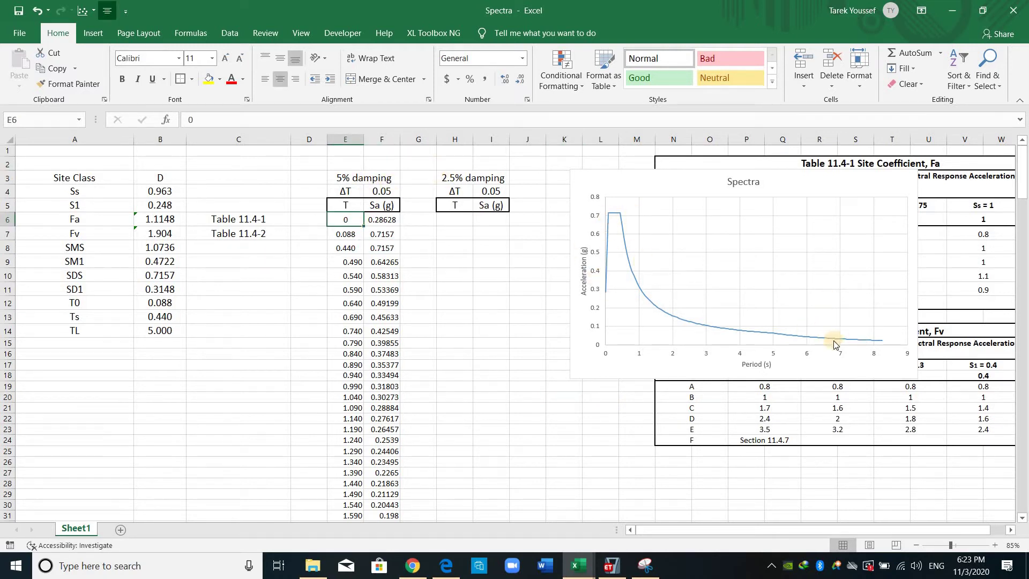
pyautogui.click(479, 249)
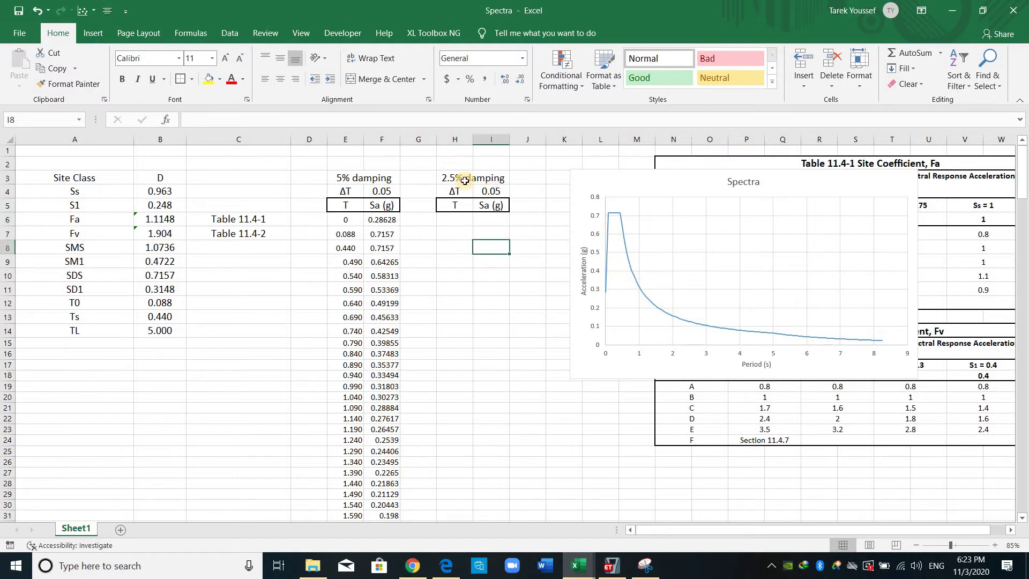
pyautogui.click(481, 250)
# Step: Switch to Edge and read the General Horizontal Response Spectrum figure and Eqs. 2-5 to 2-11 in ASCE-41-13.pdf
pyautogui.click(446, 565)
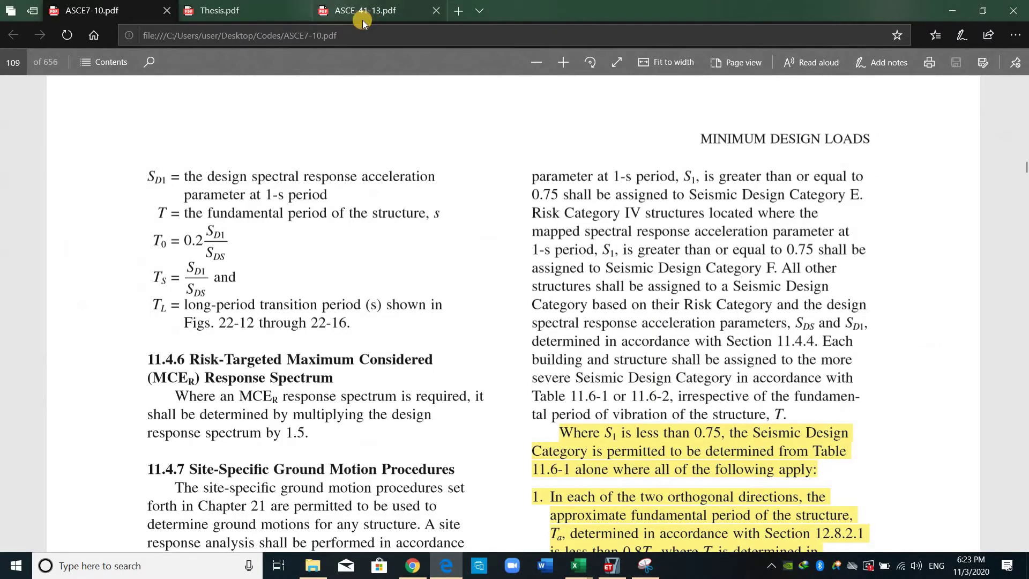
pyautogui.click(370, 8)
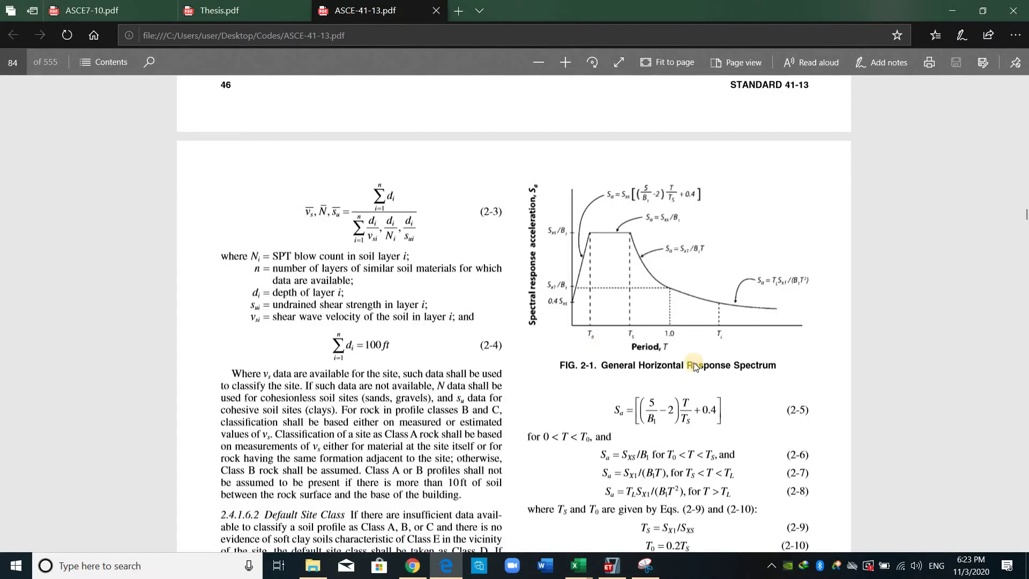
pyautogui.scroll(-3, 694, 362)
pyautogui.scroll(-3, 662, 368)
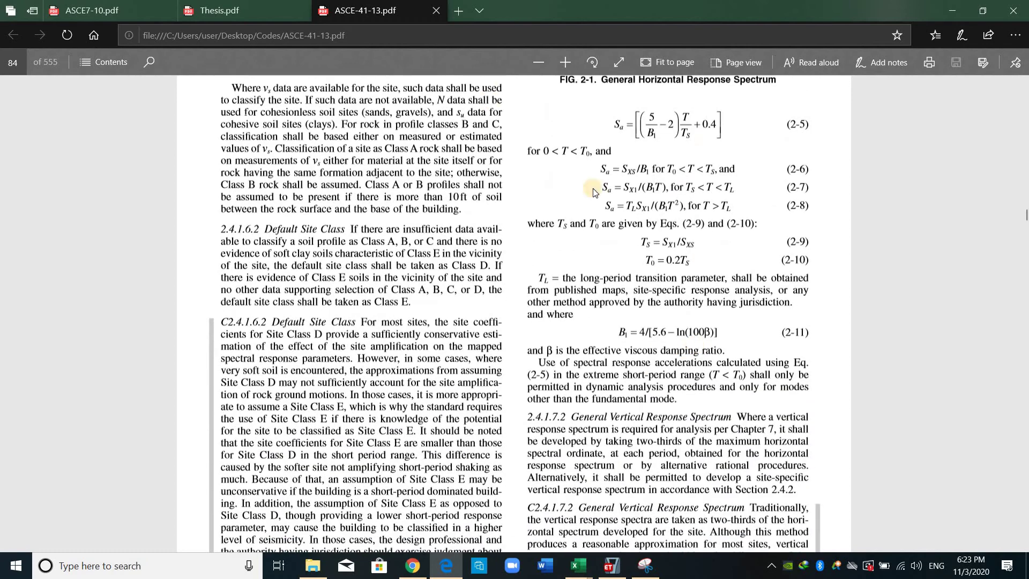
# Step: Review the Fa and Fv site coefficients by site class in Tables 2-3 and 2-4 of ASCE-41-13.pdf
pyautogui.scroll(3, 594, 192)
pyautogui.scroll(15, 638, 339)
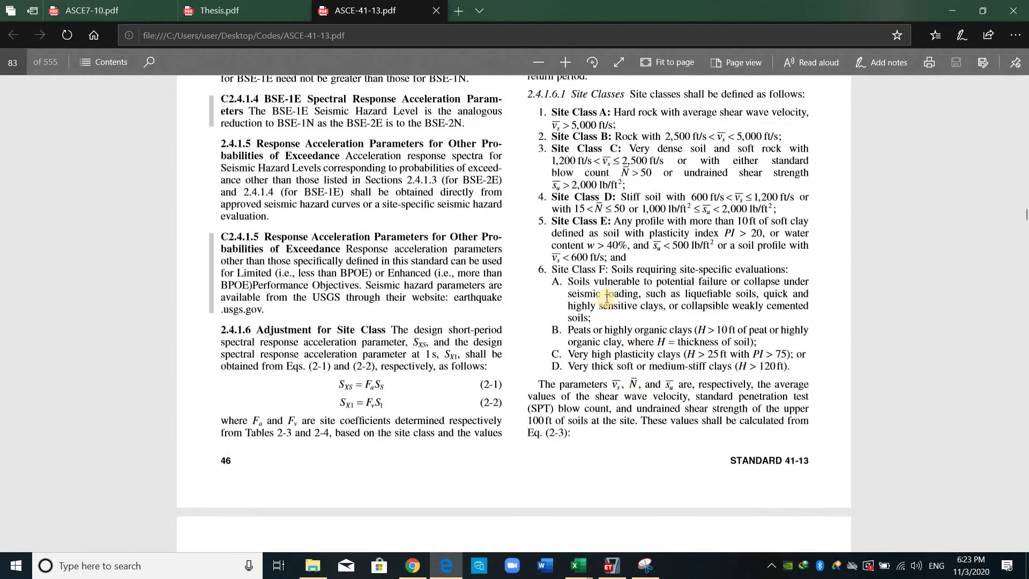
pyautogui.moveTo(755, 351); pyautogui.dragTo(795, 404)
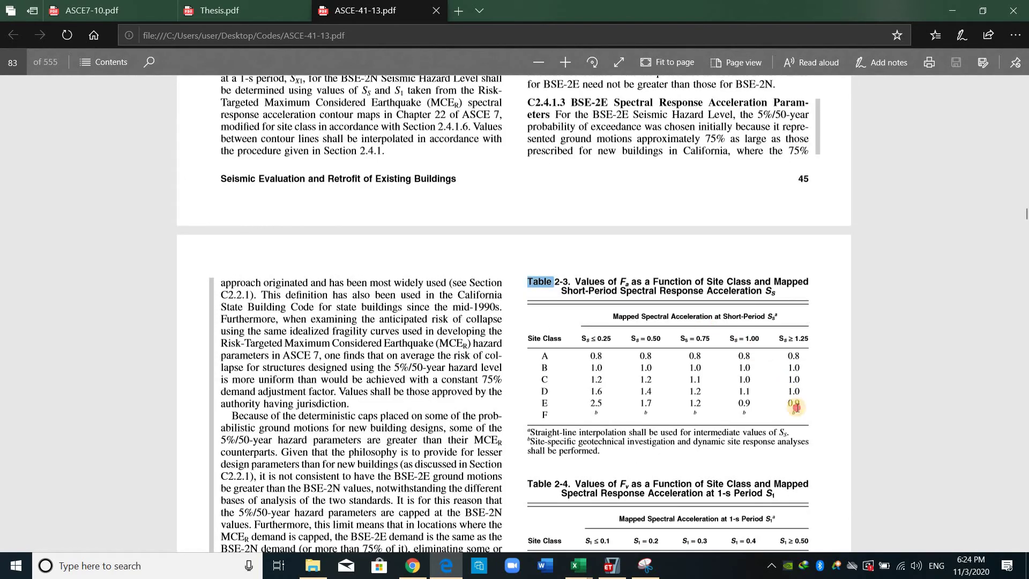
pyautogui.scroll(-3, 623, 148)
pyautogui.click(623, 147)
pyautogui.scroll(-3, 623, 147)
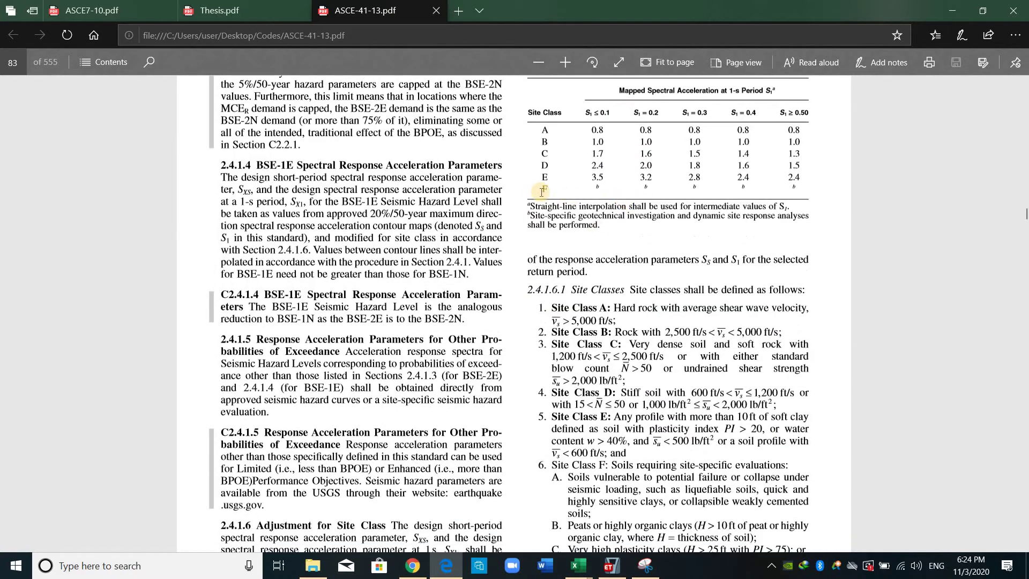
pyautogui.scroll(2, 634, 252)
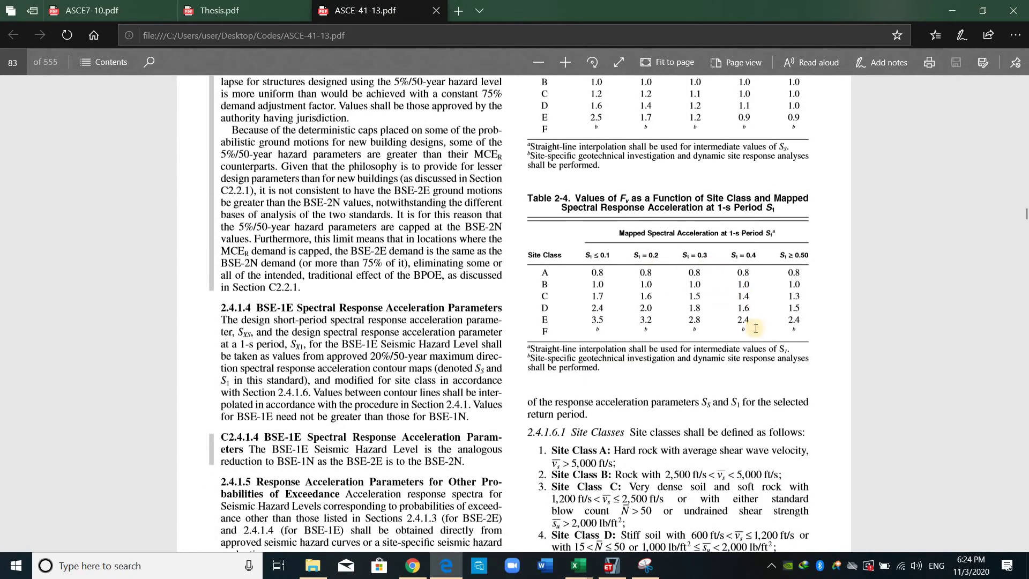
# Step: Capture Eq. 2-11, B1 = 4/[5.6 − ln(100β)], from ASCE-41-13.pdf with Snipping Tool and copy the snip
pyautogui.scroll(-12, 756, 333)
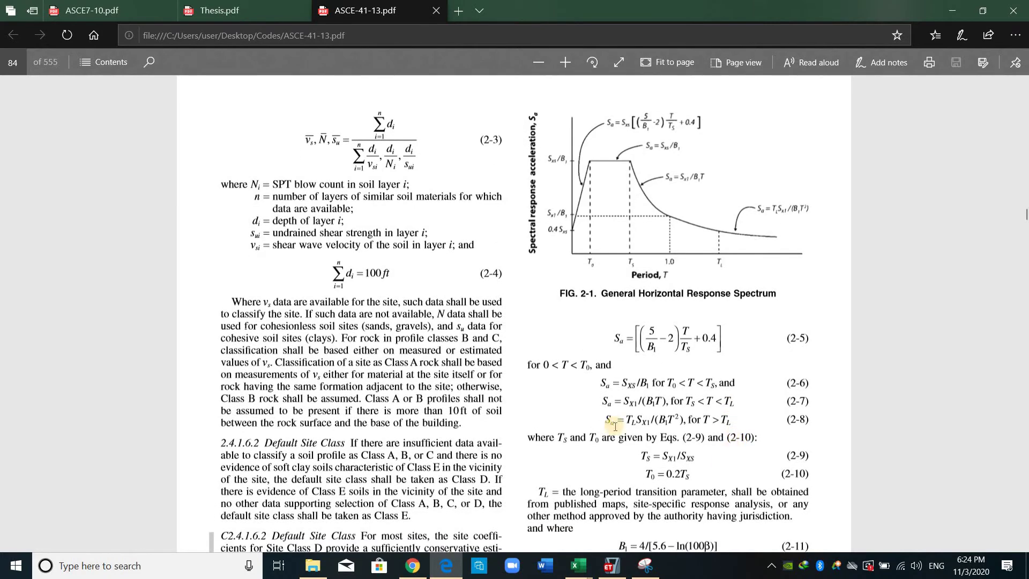
pyautogui.scroll(-3, 692, 378)
pyautogui.moveTo(745, 401); pyautogui.dragTo(770, 398)
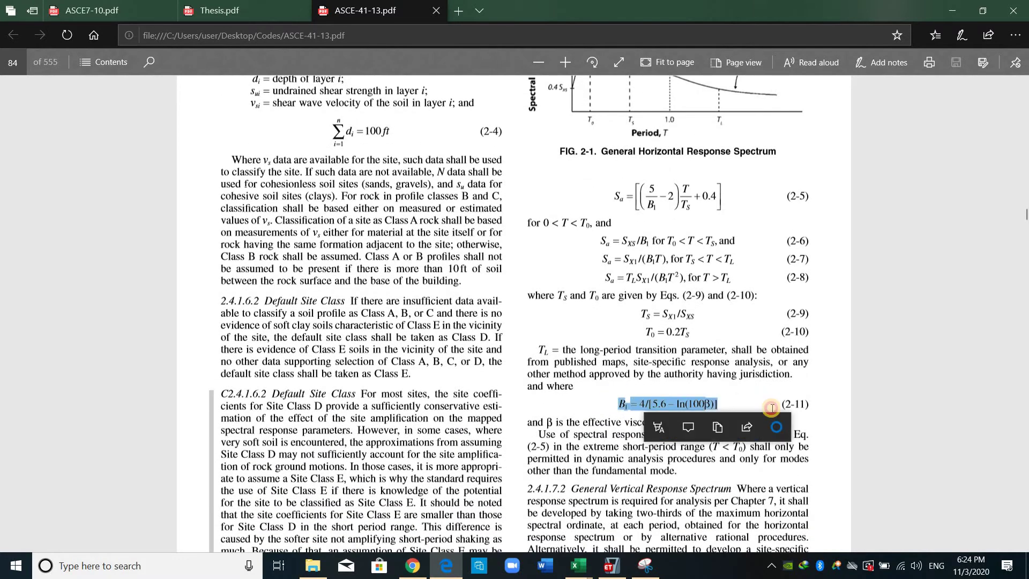
pyautogui.keyDown('ctrl'); pyautogui.scroll(4, 770, 399); pyautogui.keyUp('ctrl')
pyautogui.click(646, 566)
pyautogui.click(301, 141)
pyautogui.click(302, 142)
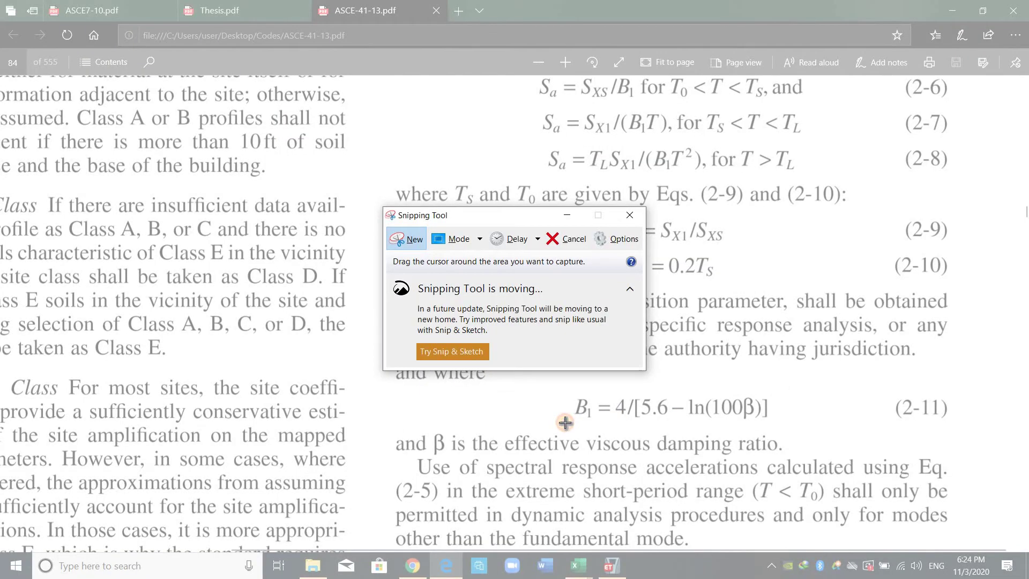
pyautogui.moveTo(565, 423); pyautogui.dragTo(780, 389)
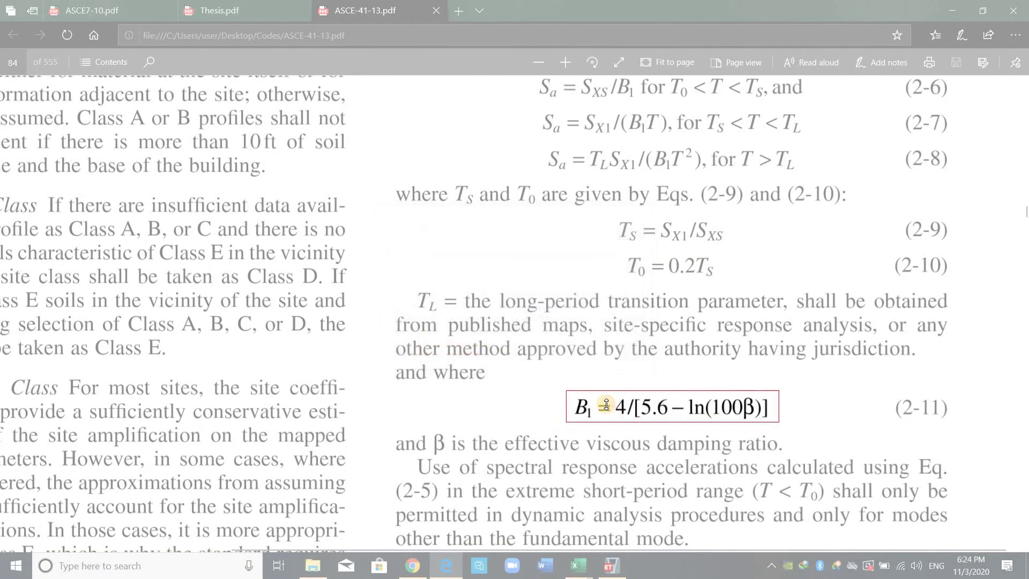
pyautogui.rightClick(492, 328)
pyautogui.click(509, 348)
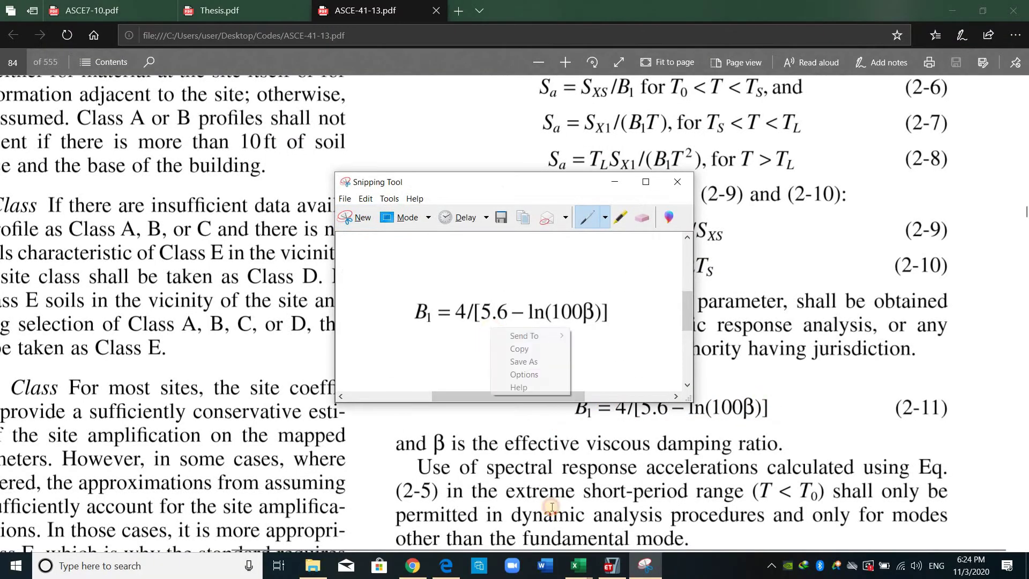
# Step: Switch to the Spectra workbook and paste the copied B1 equation below the Spectra chart
pyautogui.click(578, 566)
pyautogui.click(523, 385)
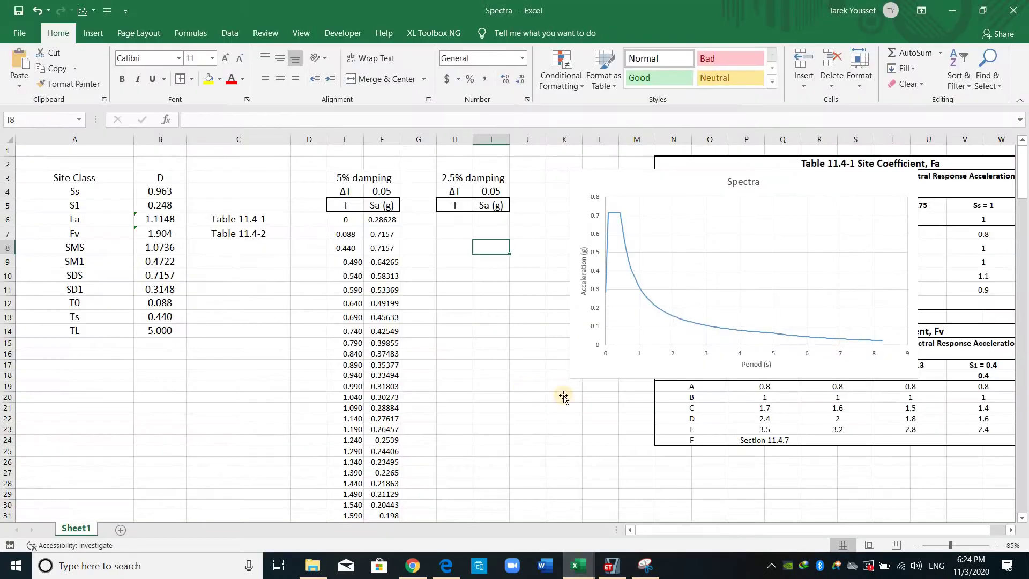
pyautogui.hotkey('ctrl', 'v')
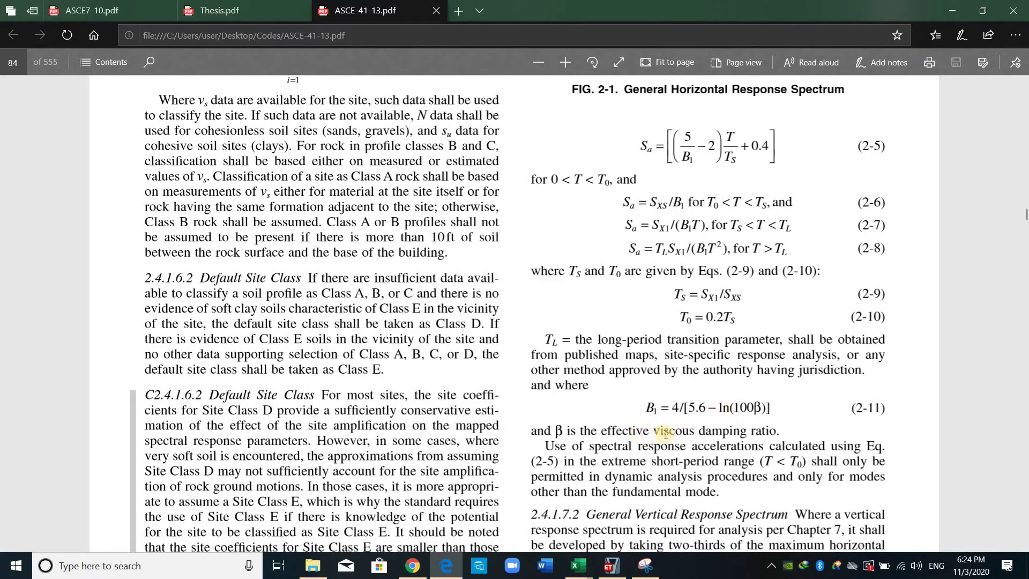
# Step: Read the definition of β as the viscous damping ratio and the SXS and SX1 terms in Eqs. 2-6 to 2-8
pyautogui.moveTo(655, 431); pyautogui.dragTo(803, 423)
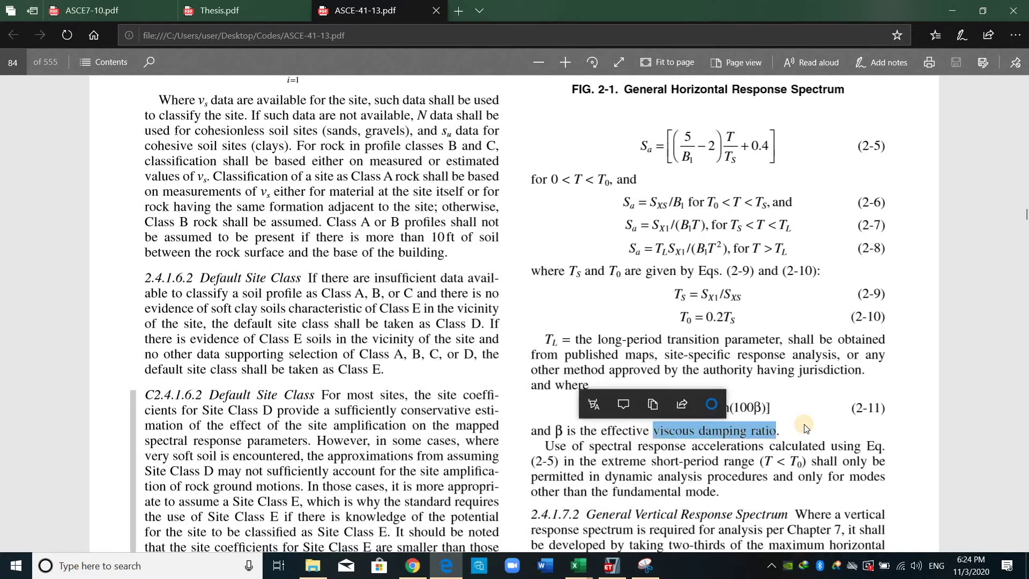
pyautogui.click(807, 428)
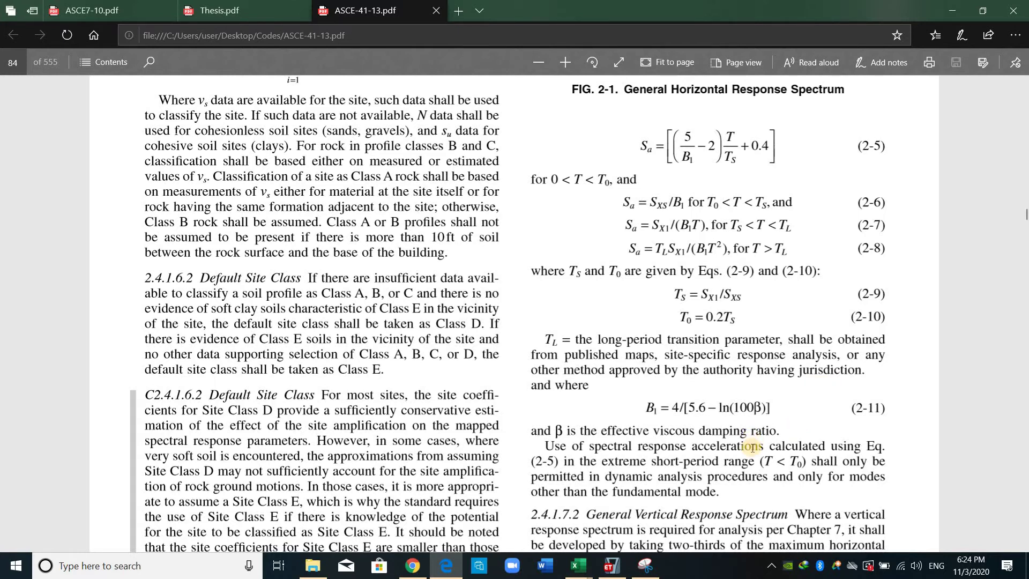
pyautogui.scroll(2, 752, 448)
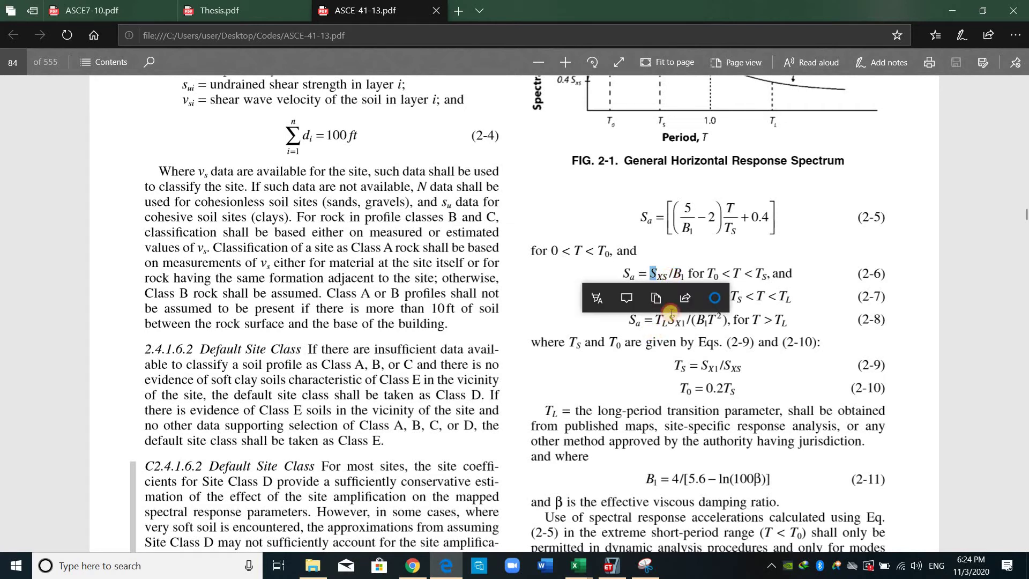
pyautogui.doubleClick(670, 300)
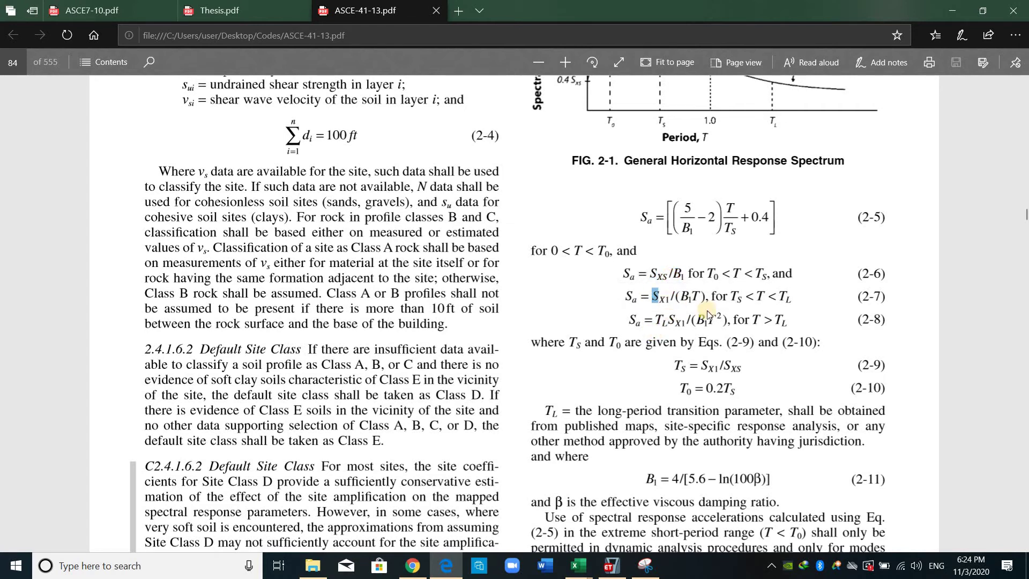
pyautogui.click(785, 321)
pyautogui.scroll(1, 506, 314)
# Step: Snip the design response spectrum in Figure A.1(a) of Thesis.pdf with Snipping Tool and copy it
pyautogui.hotkey('ctrl', 'shift', 'Tab')
pyautogui.scroll(-4, 375, 202)
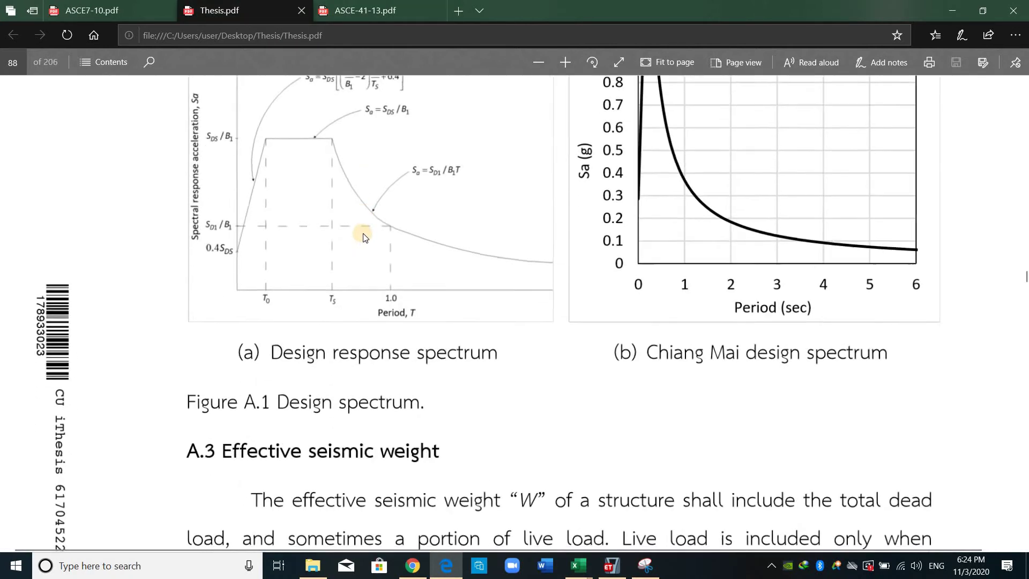
pyautogui.keyDown('ctrl'); pyautogui.scroll(1, 364, 235); pyautogui.keyUp('ctrl')
pyautogui.scroll(2, 365, 234)
pyautogui.click(640, 567)
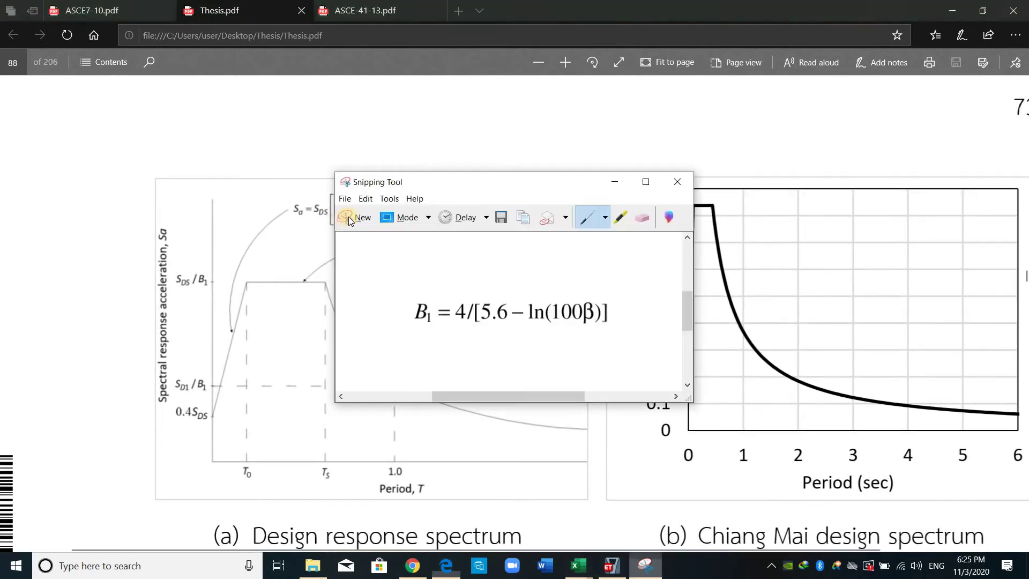
pyautogui.hotkey('ctrl', 'n')
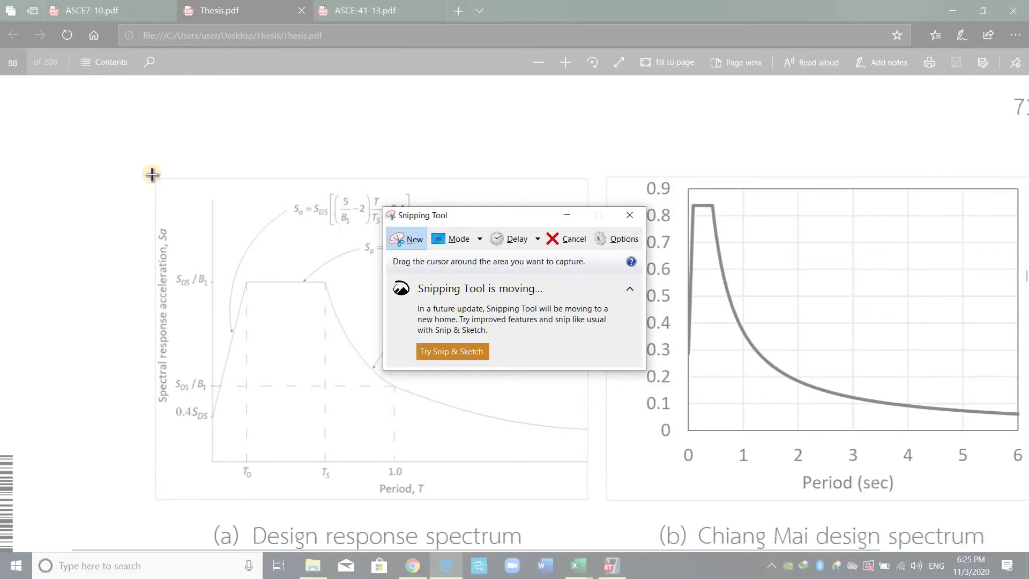
pyautogui.moveTo(152, 174); pyautogui.dragTo(592, 504)
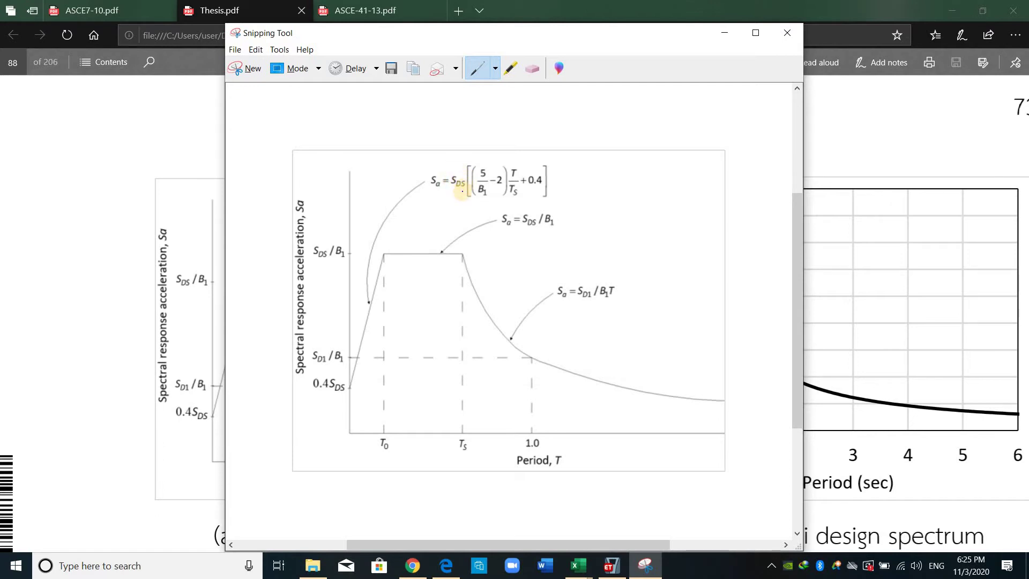
pyautogui.rightClick(434, 231)
pyautogui.click(464, 253)
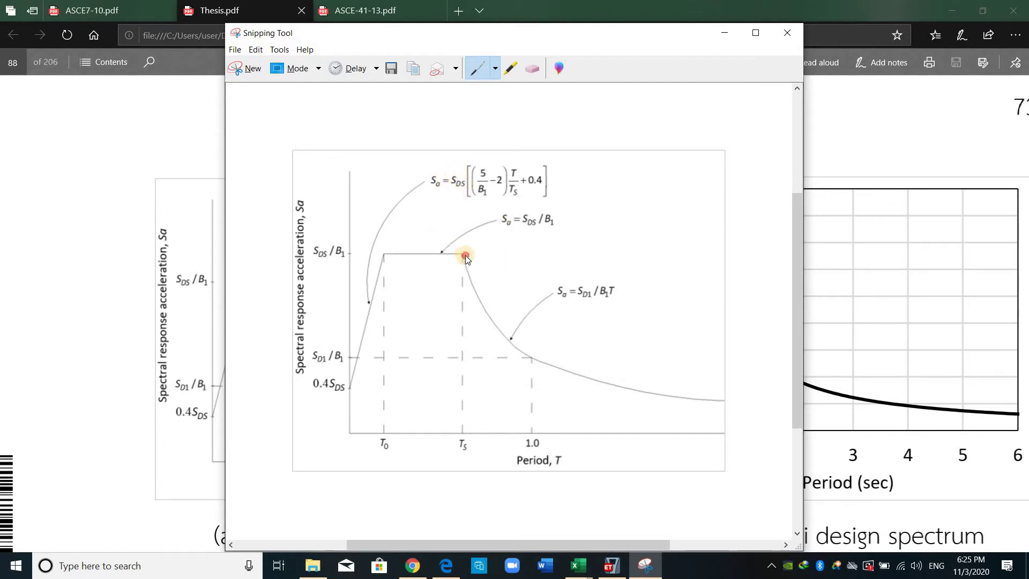
# Step: Paste the copied spectrum figure into the Spectra worksheet and move it up over the chart, beside the 2.5% damping table
pyautogui.click(580, 568)
pyautogui.click(559, 449)
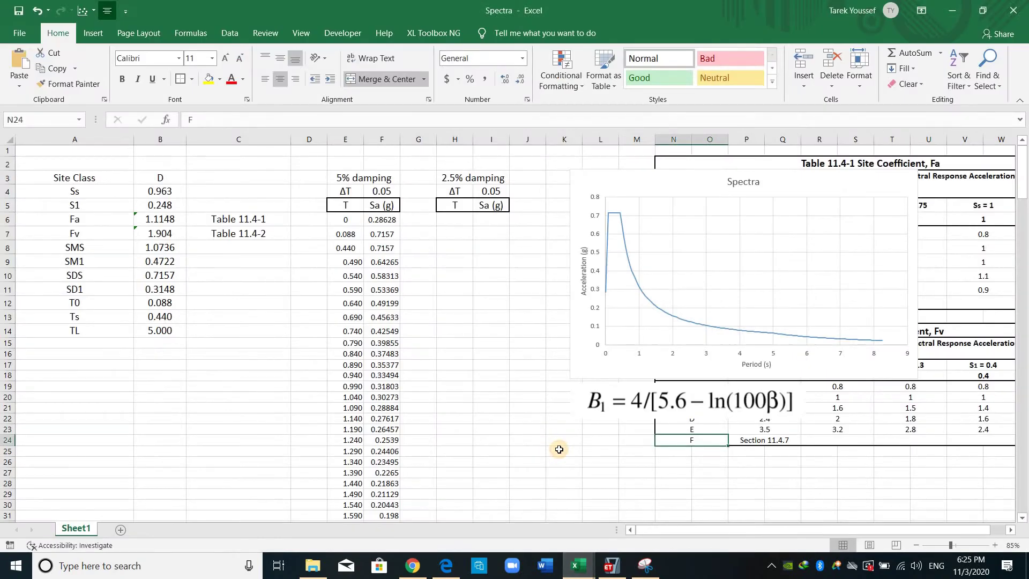
pyautogui.click(528, 430)
pyautogui.hotkey('ctrl', 'v')
pyautogui.moveTo(625, 464); pyautogui.dragTo(693, 169)
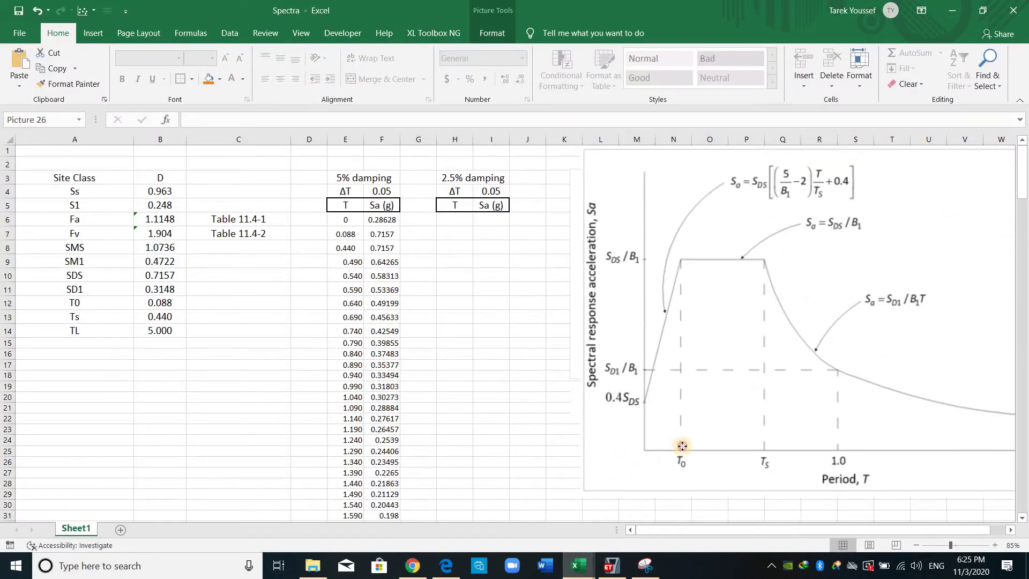
# Step: Move the B1 equation picture clear of the spectrum figure, placing it around rows 13–14 between the parameter list and T–Sa table
pyautogui.moveTo(609, 418); pyautogui.dragTo(584, 490)
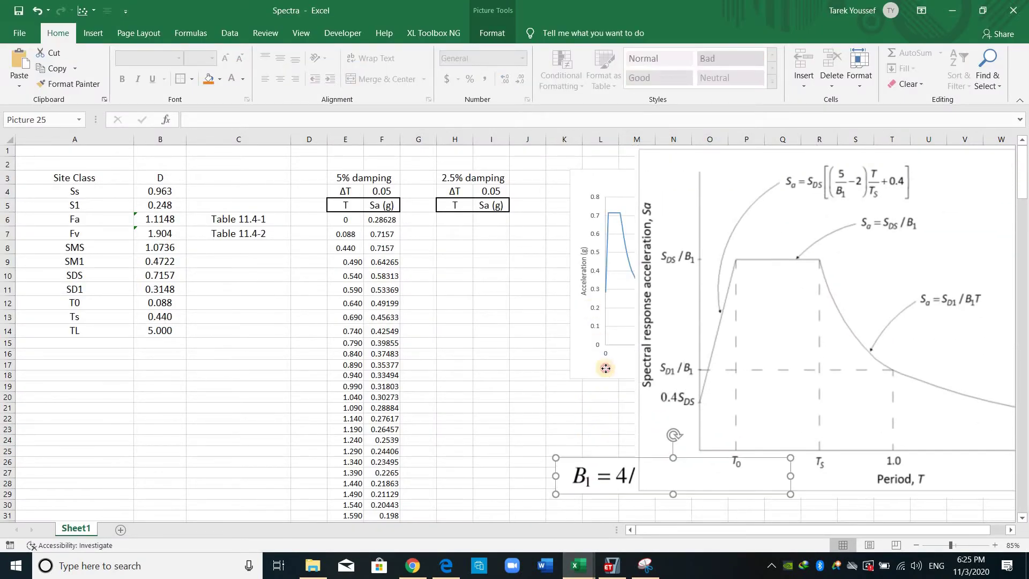
pyautogui.scroll(-4, 605, 372)
pyautogui.press('Down')
pyautogui.press('Down')
pyautogui.press('Down')
pyautogui.press('Down')
pyautogui.press('Down')
pyautogui.press('Down')
pyautogui.press('Down')
pyautogui.press('Down')
pyautogui.press('Down')
pyautogui.press('Down')
pyautogui.press('Down')
pyautogui.scroll(4, 661, 276)
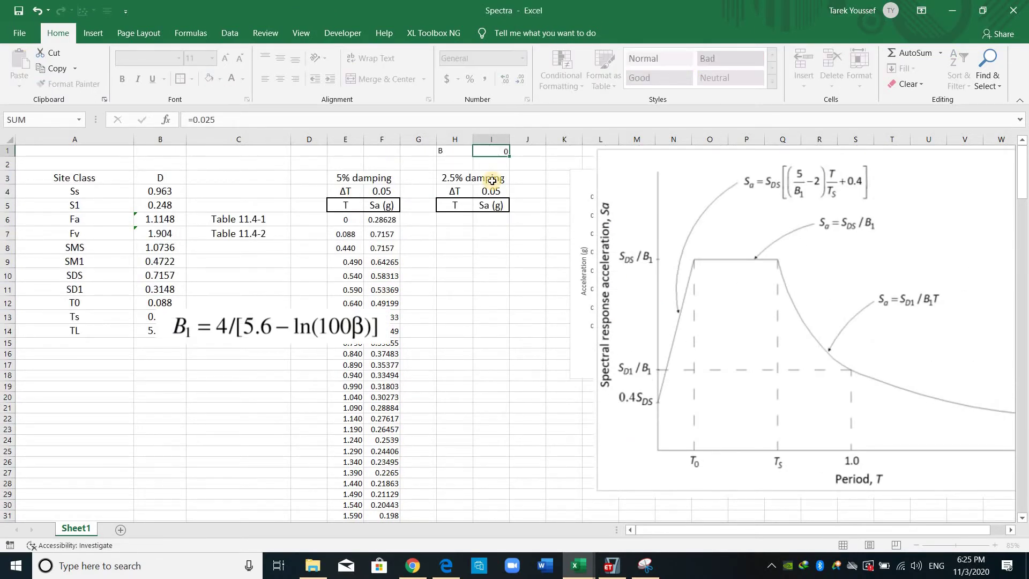
# Step: Set the damping ratio B in I1 to 0.025, then label H2 B1 and calculate it in I2 as =4/(5.6-LN(100*I1))
pyautogui.press('Return')
pyautogui.write('V')
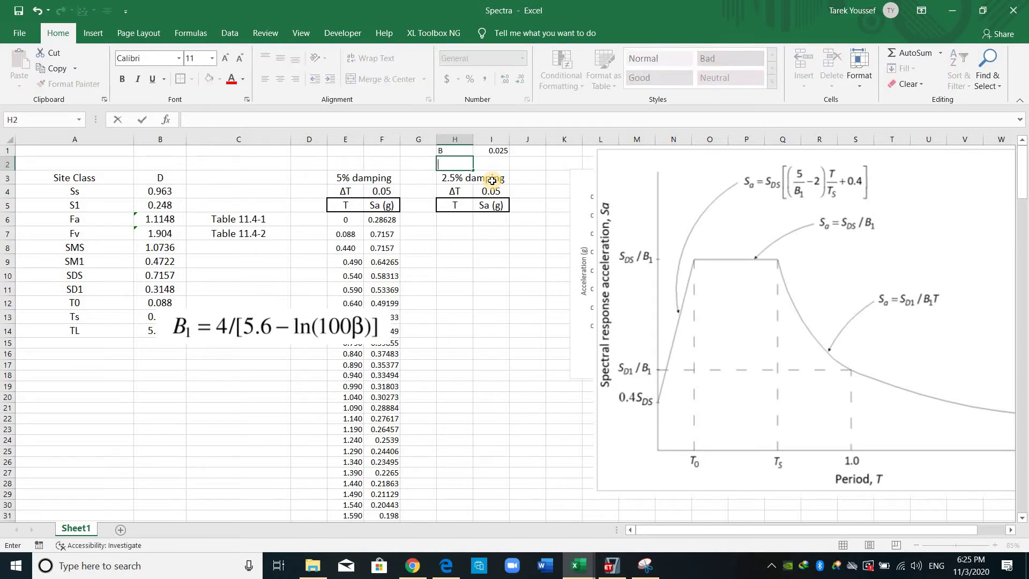
pyautogui.write('1')
pyautogui.press('Tab')
pyautogui.write('=')
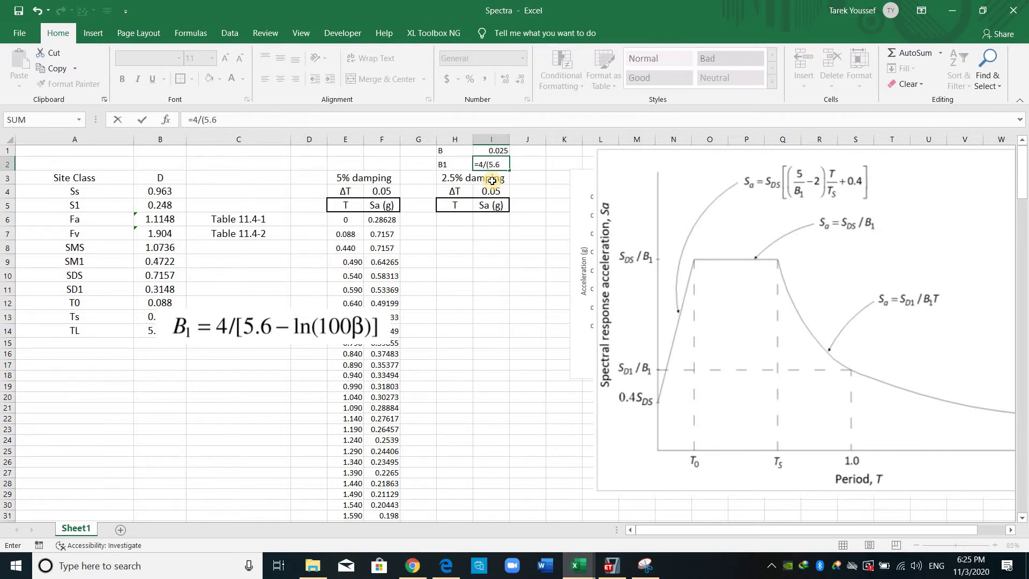
pyautogui.write('4/(5.6-LN')
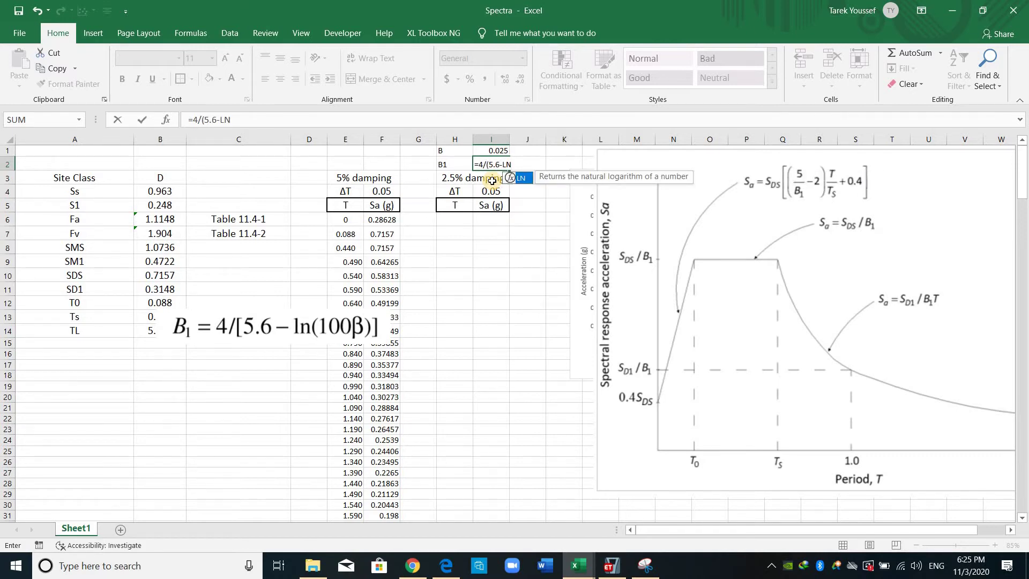
pyautogui.write('(')
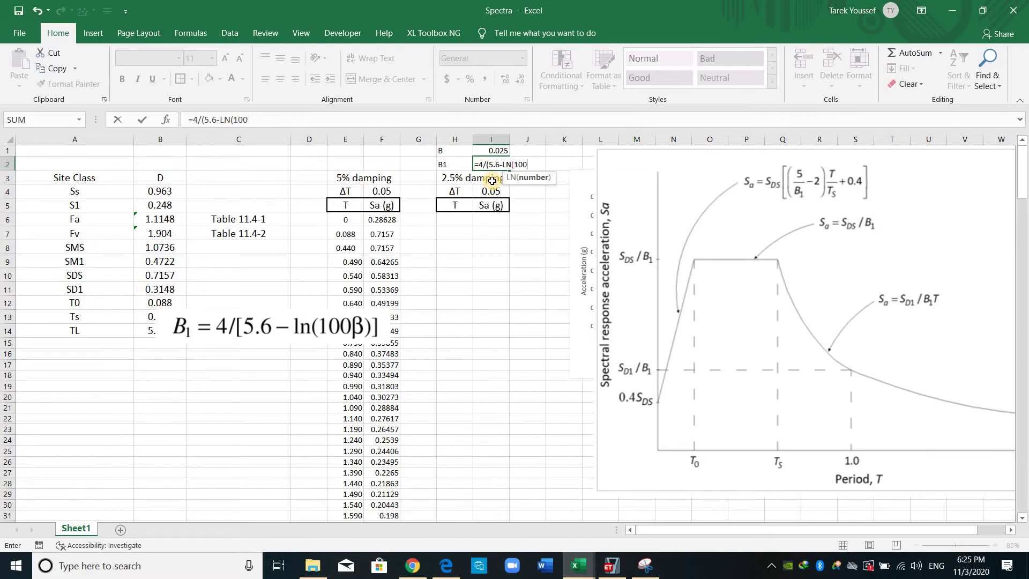
pyautogui.write('100*')
pyautogui.click(502, 149)
pyautogui.write('))')
pyautogui.press('Return')
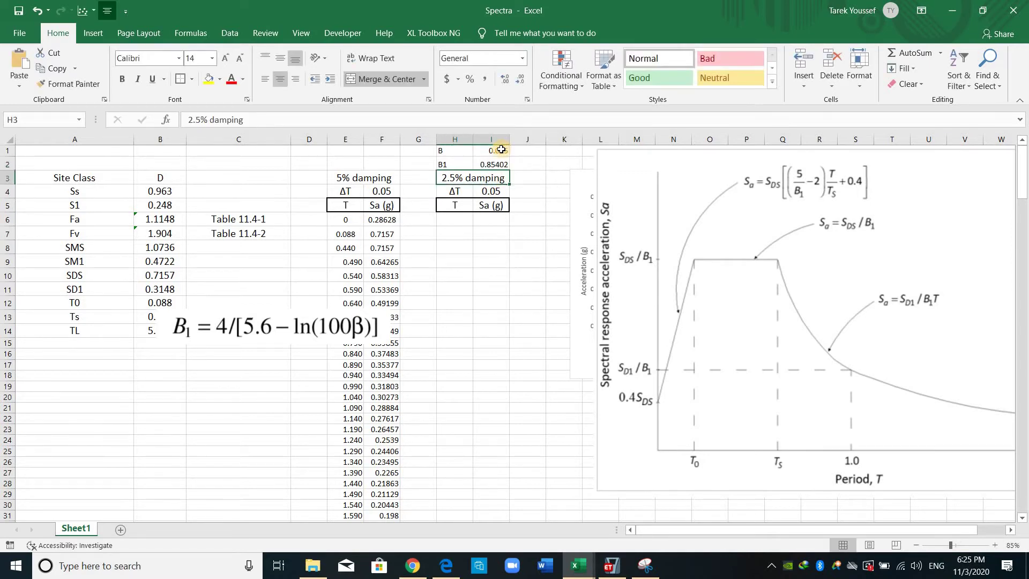
# Step: Move the B1 equation picture below the parameter list, around rows 15–18 of columns A to C
pyautogui.press('Up')
pyautogui.click(203, 329)
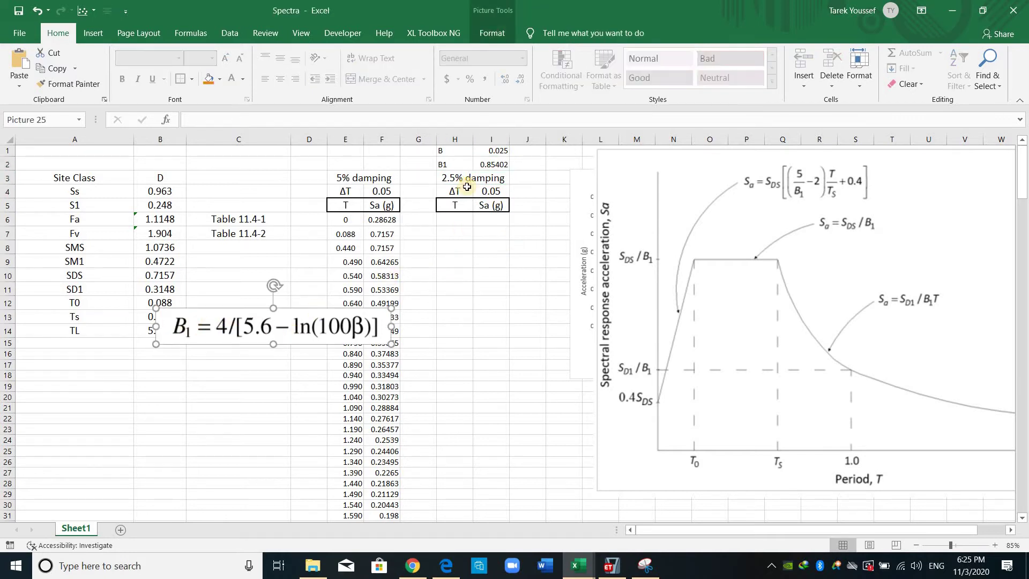
pyautogui.click(482, 320)
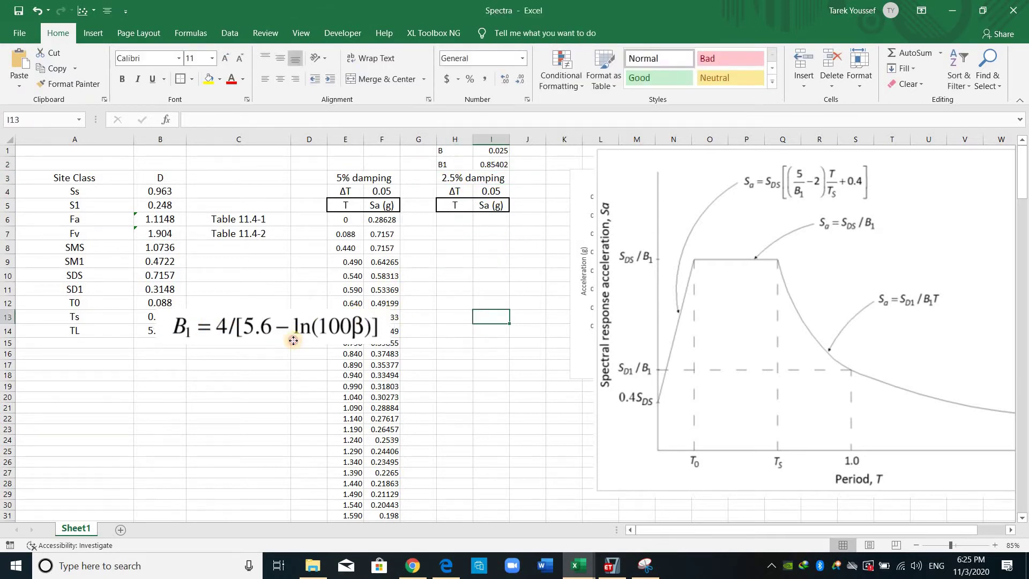
# Step: Enter the first point of the 2.5% damping table, with T as 0 in H6 and Sa as =0.4*B10 in I6
pyautogui.click(481, 219)
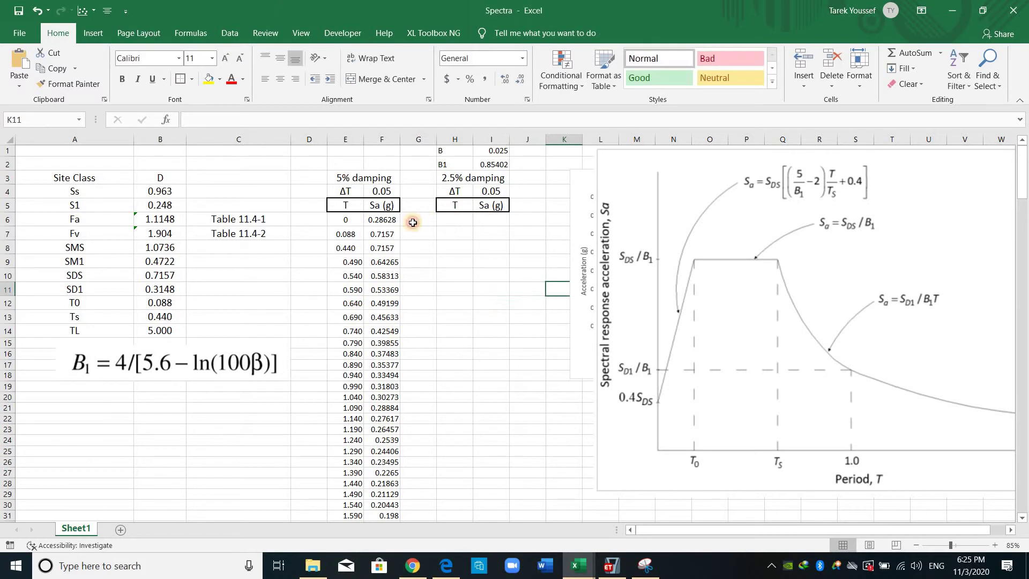
pyautogui.press('Left')
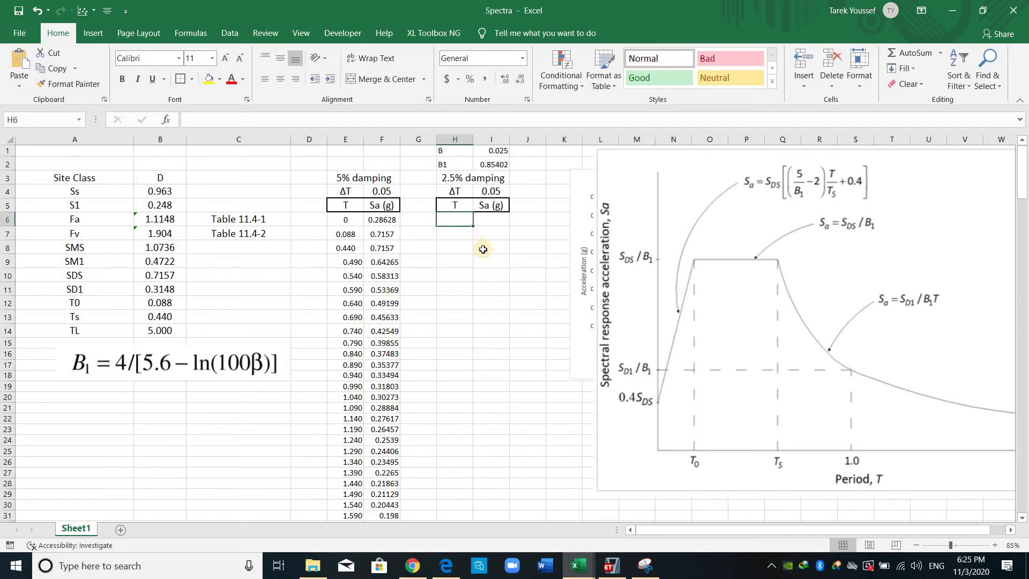
pyautogui.write('0')
pyautogui.press('Return')
pyautogui.press('Up')
pyautogui.press('Right')
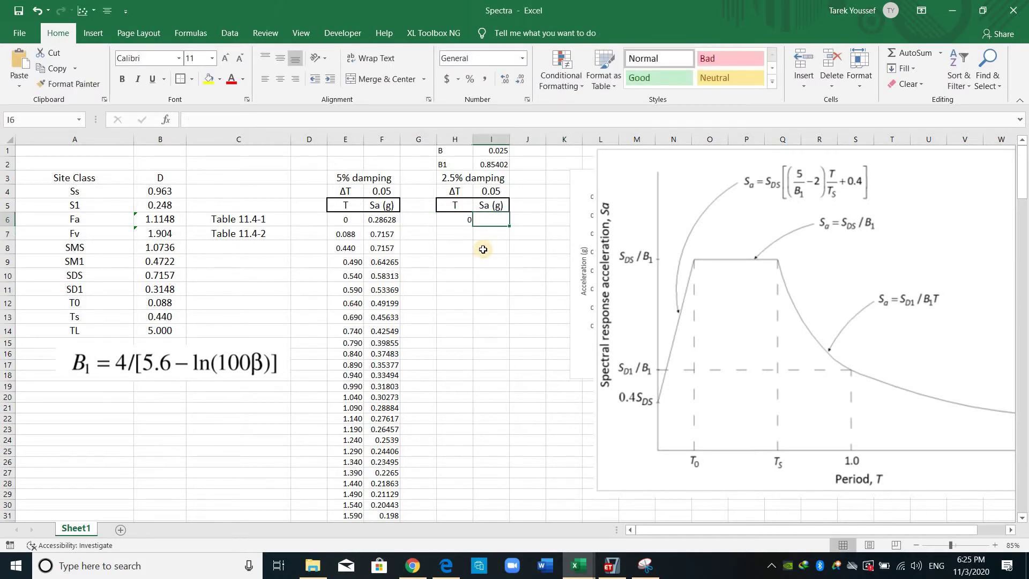
pyautogui.write('=0.')
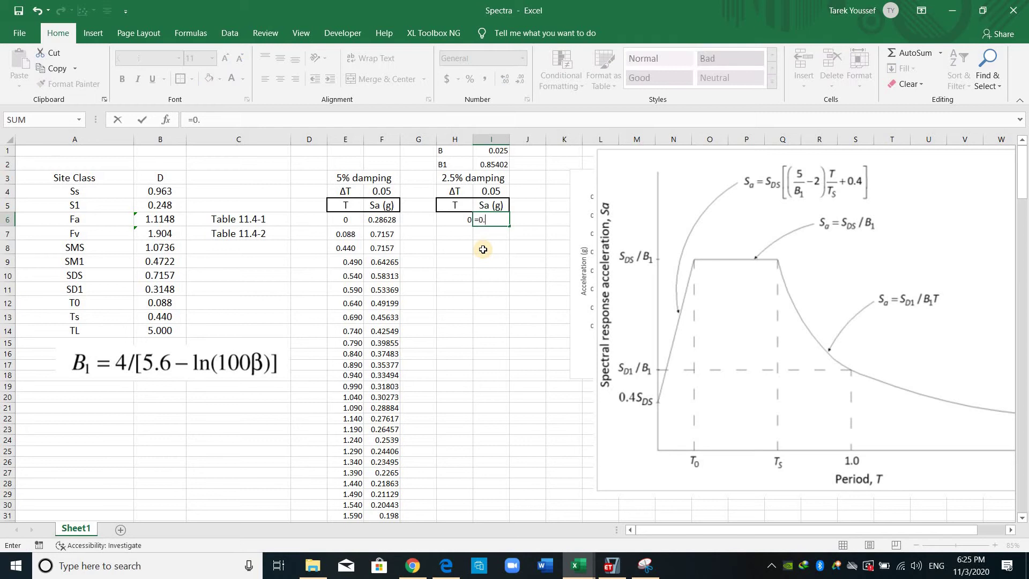
pyautogui.write('4*')
pyautogui.click(159, 277)
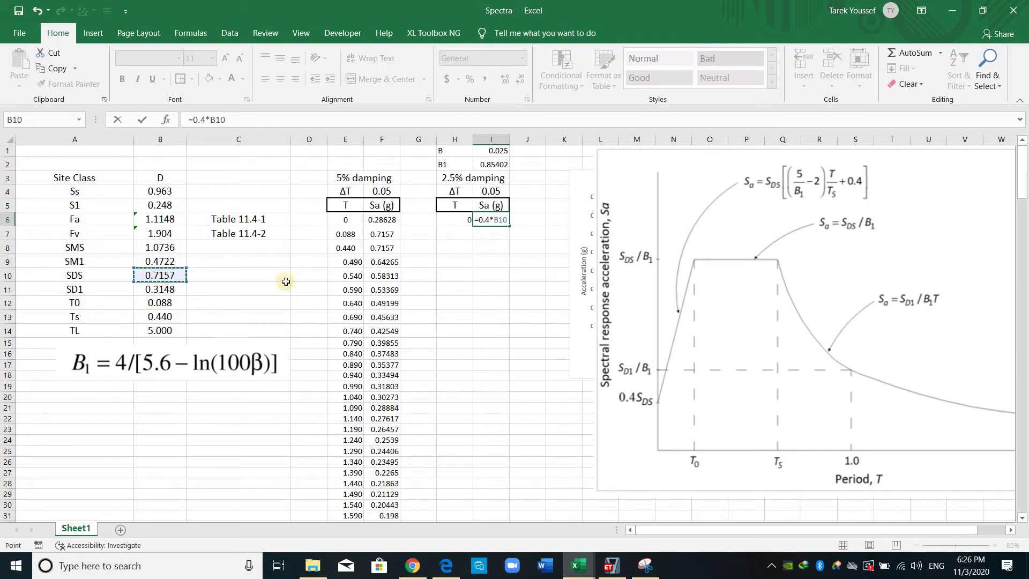
pyautogui.press('Return')
# Step: Link T in H7 to the 5% table with =E7 and fill the formula down to H8
pyautogui.click(457, 233)
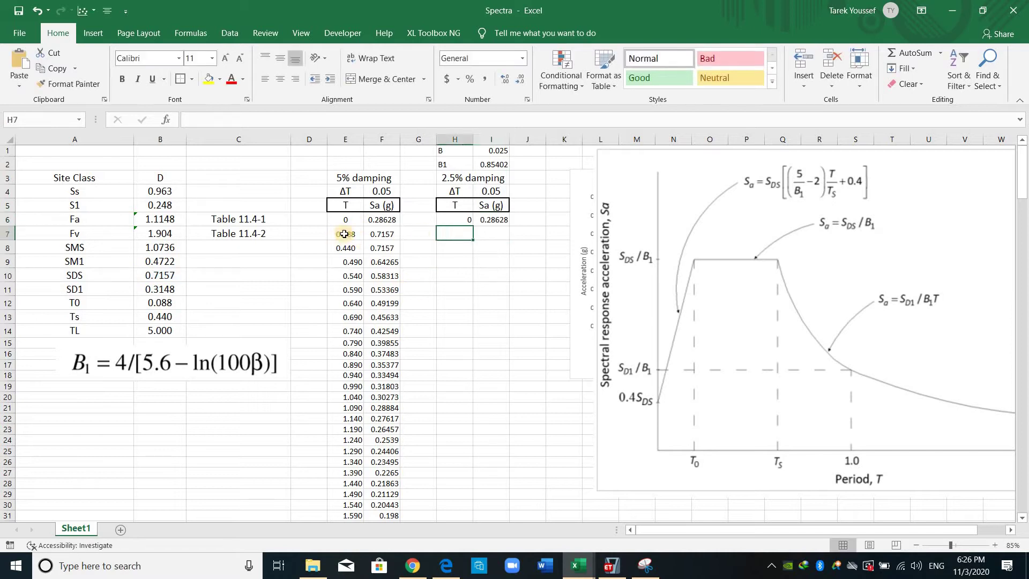
pyautogui.write('=')
pyautogui.click(346, 235)
pyautogui.press('Return')
pyautogui.press('Up')
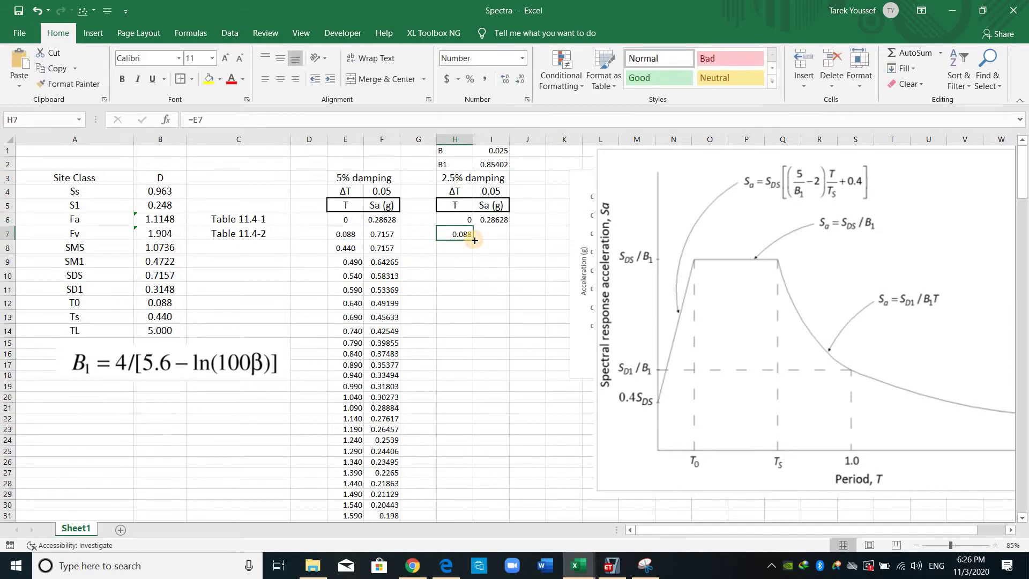
pyautogui.moveTo(473, 240); pyautogui.dragTo(473, 252)
# Step: Calculate Sa at T0 in I7 with =B10*(((5/I2)-2)*(H7/B13)+0.4)
pyautogui.click(513, 234)
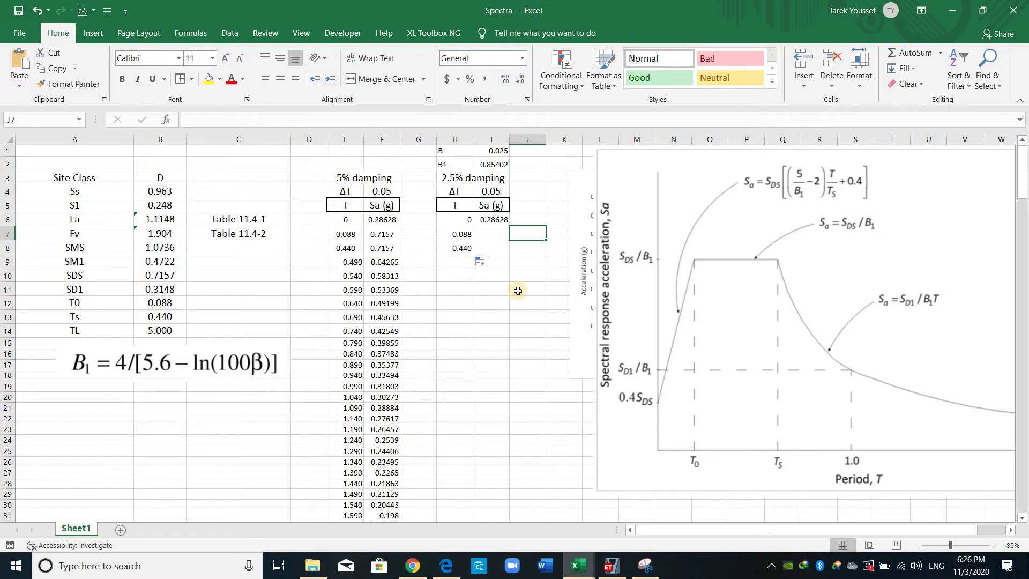
pyautogui.press('Left')
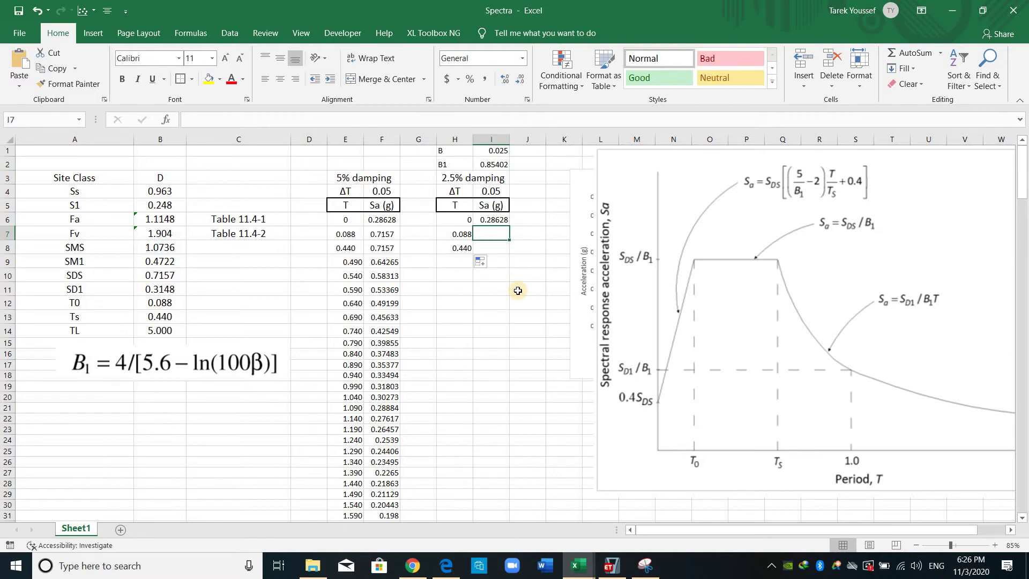
pyautogui.write('=')
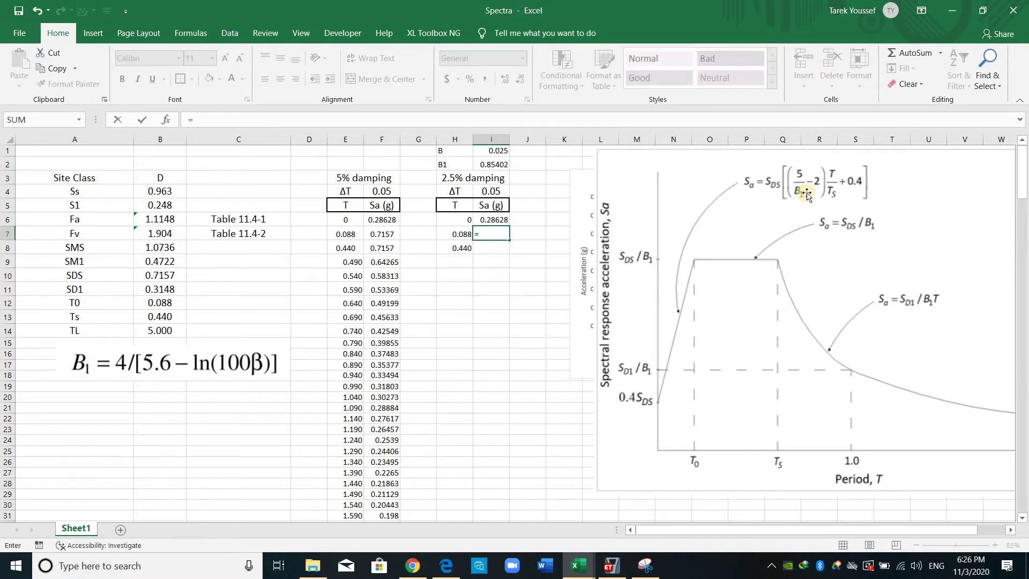
pyautogui.click(170, 275)
pyautogui.write('*')
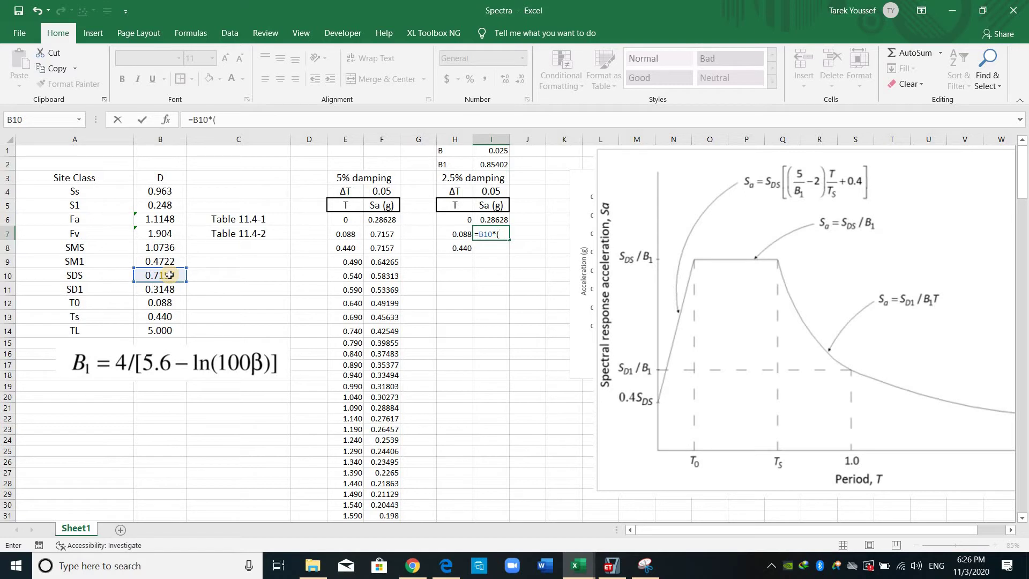
pyautogui.write('((5/')
pyautogui.click(483, 165)
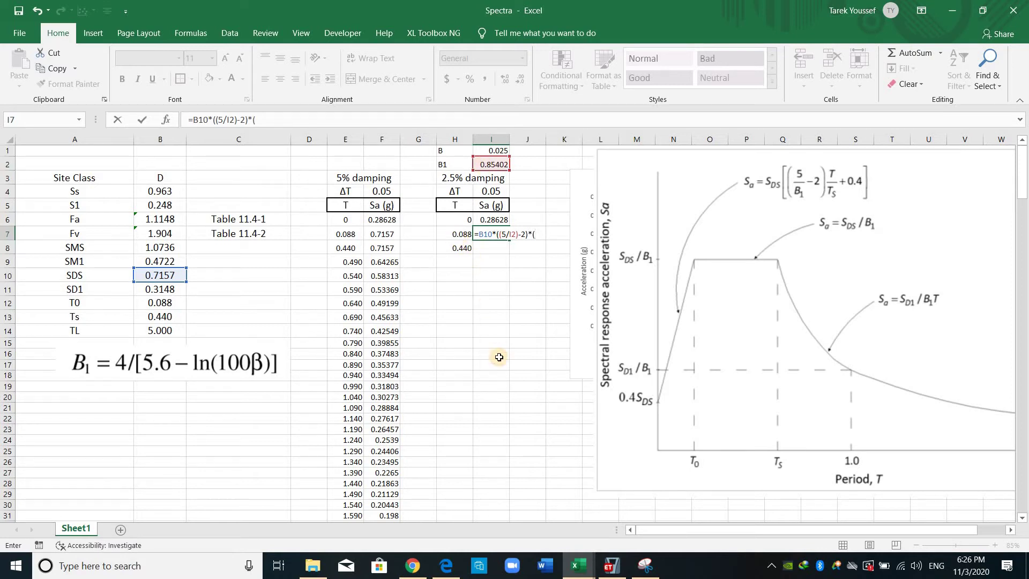
pyautogui.press('Left')
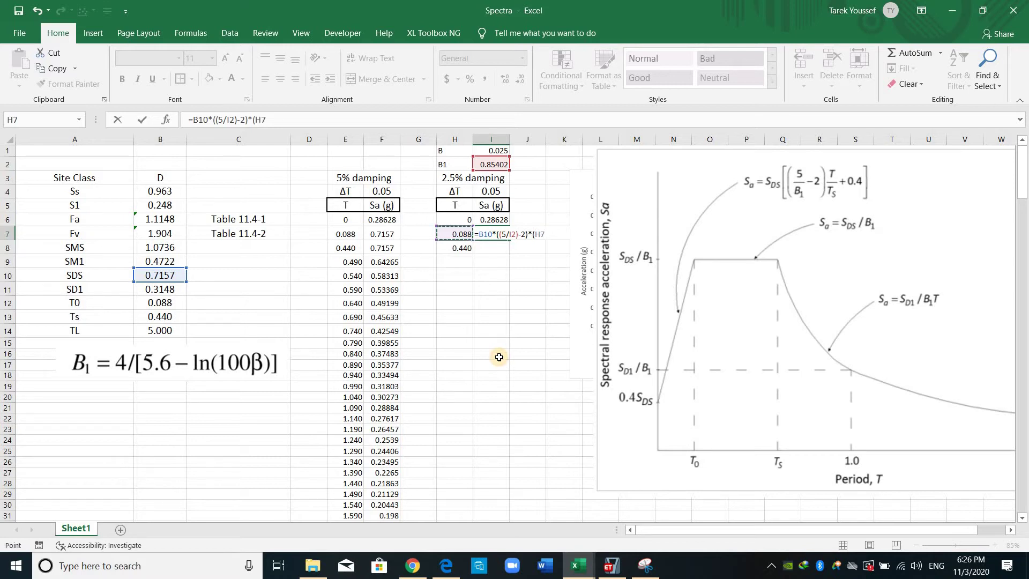
pyautogui.write('/')
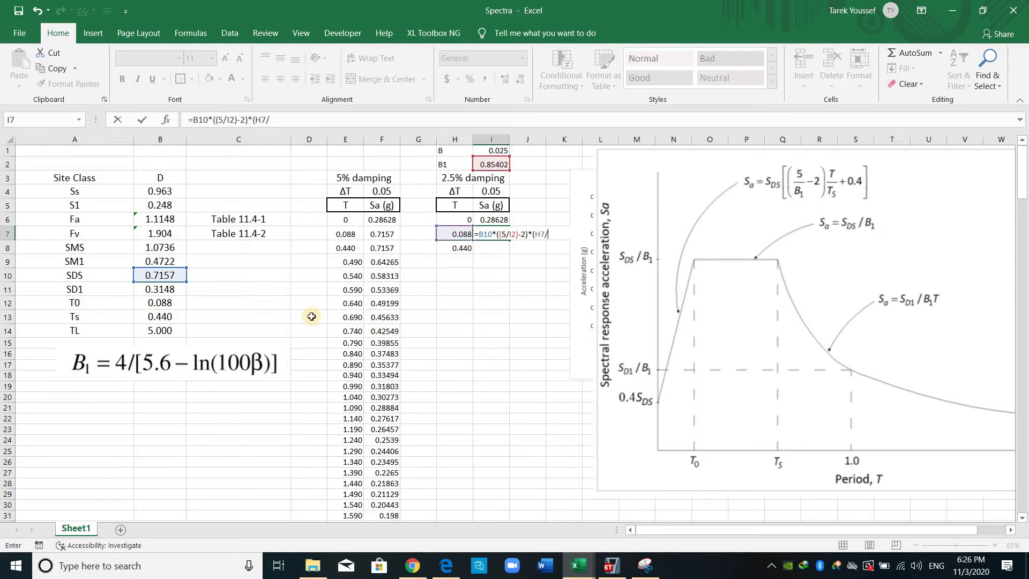
pyautogui.click(177, 314)
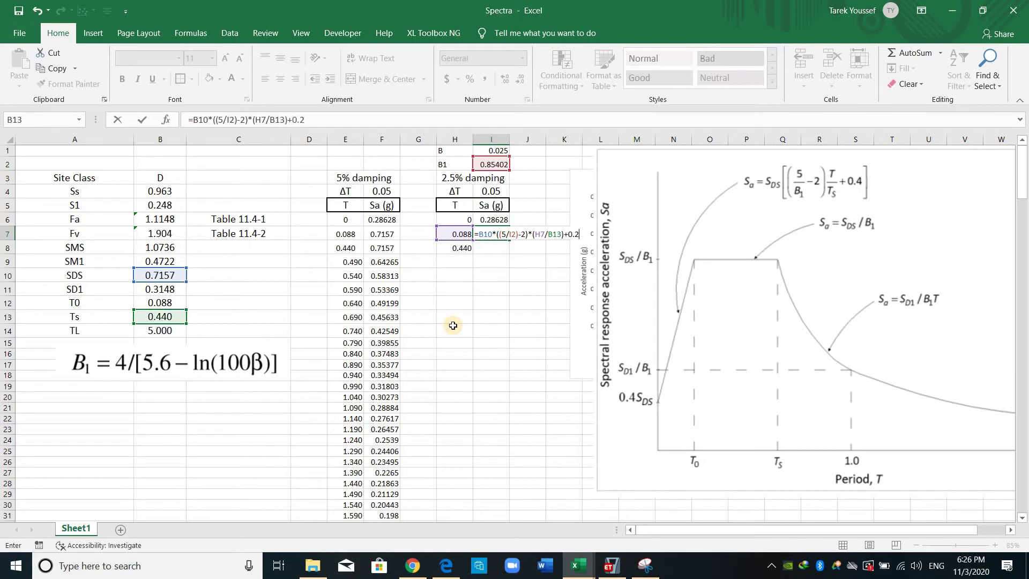
pyautogui.press('BackSpace')
pyautogui.click(210, 119)
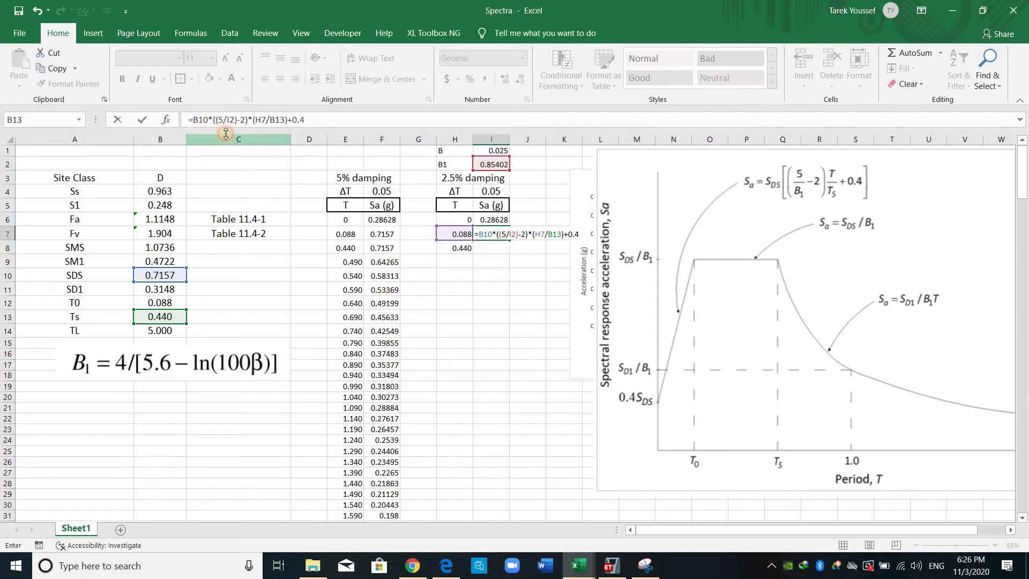
pyautogui.write('(')
pyautogui.click(334, 115)
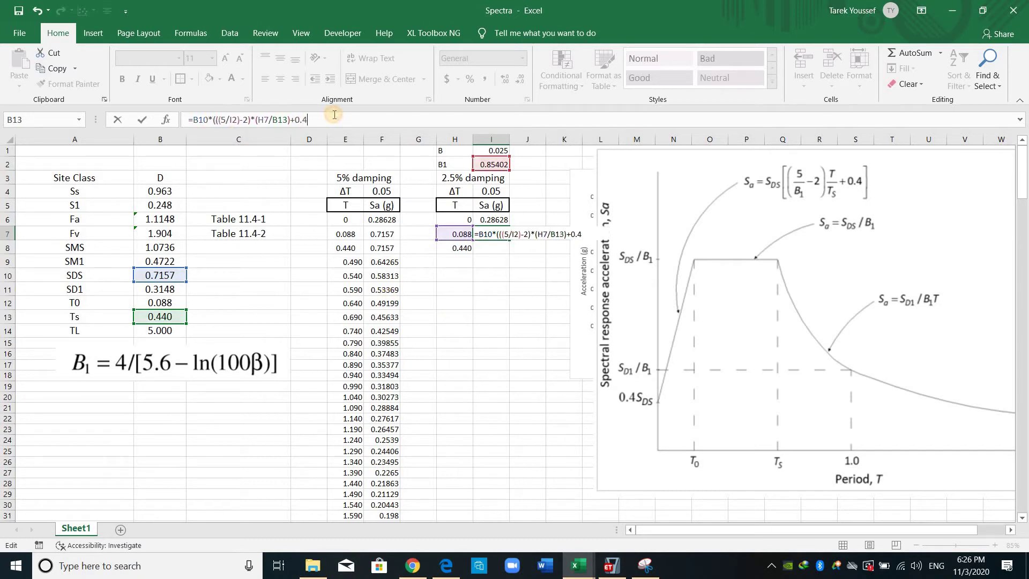
pyautogui.write(')')
pyautogui.press('Return')
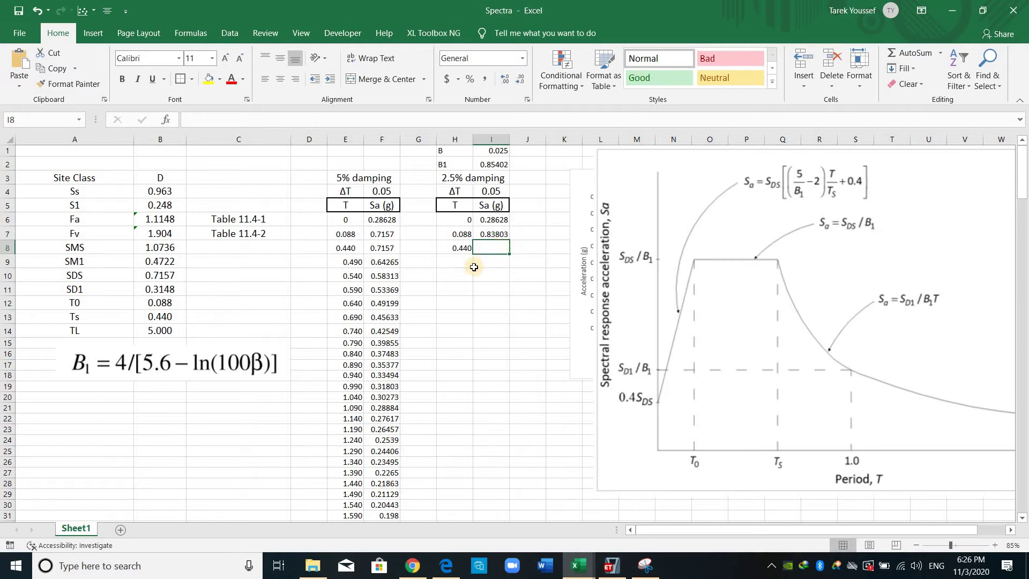
# Step: Calculate the plateau Sa at Ts in I8 as SDS divided by B1, using =B10/I2
pyautogui.press('Left')
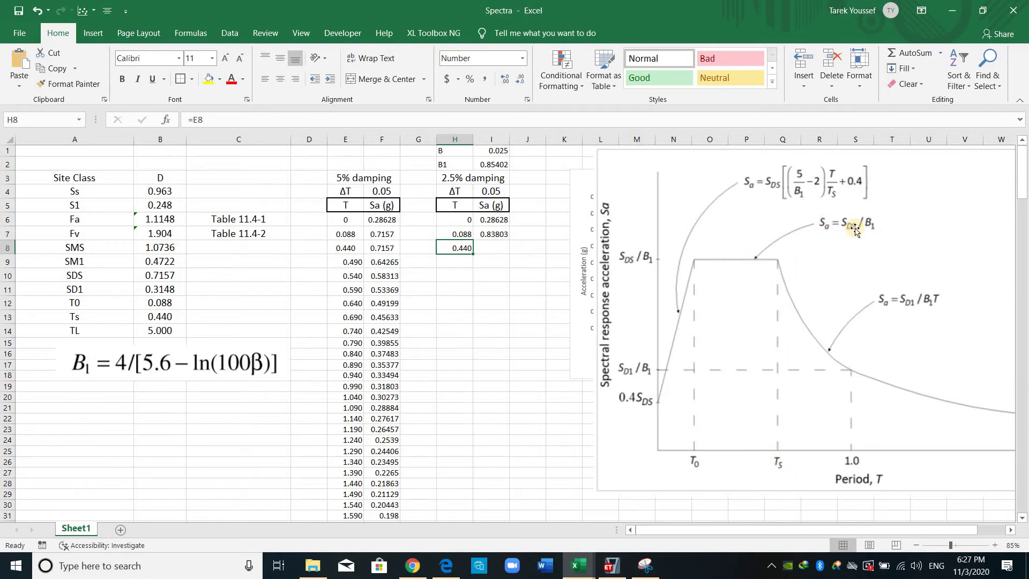
pyautogui.click(504, 250)
pyautogui.write('=')
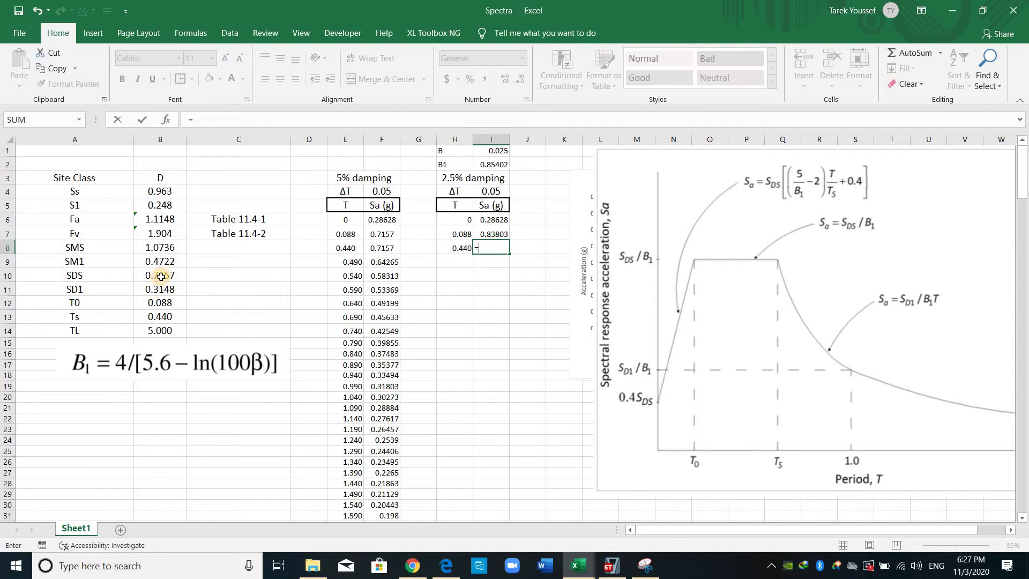
pyautogui.click(161, 277)
pyautogui.write('/')
pyautogui.click(493, 163)
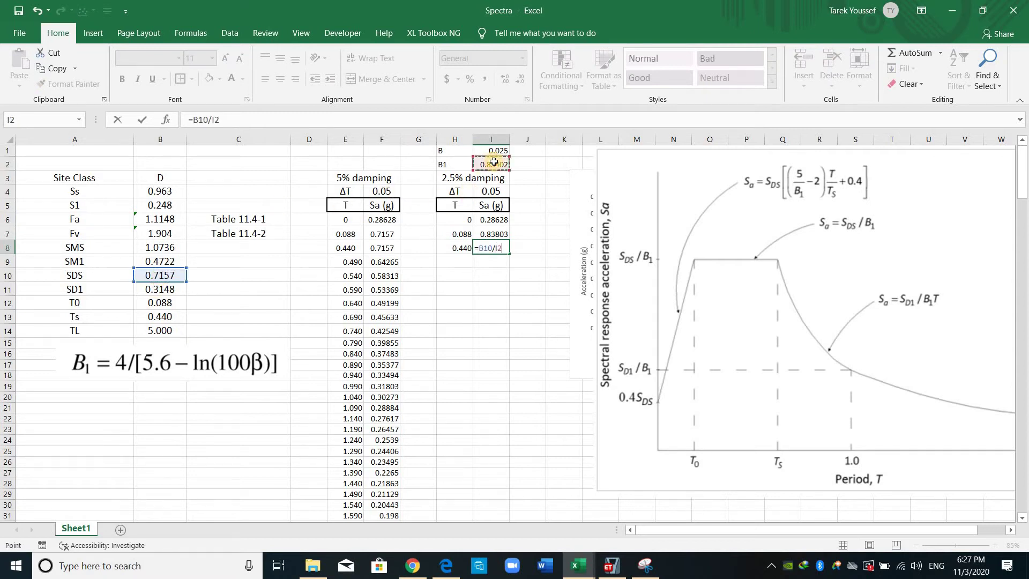
pyautogui.press('Return')
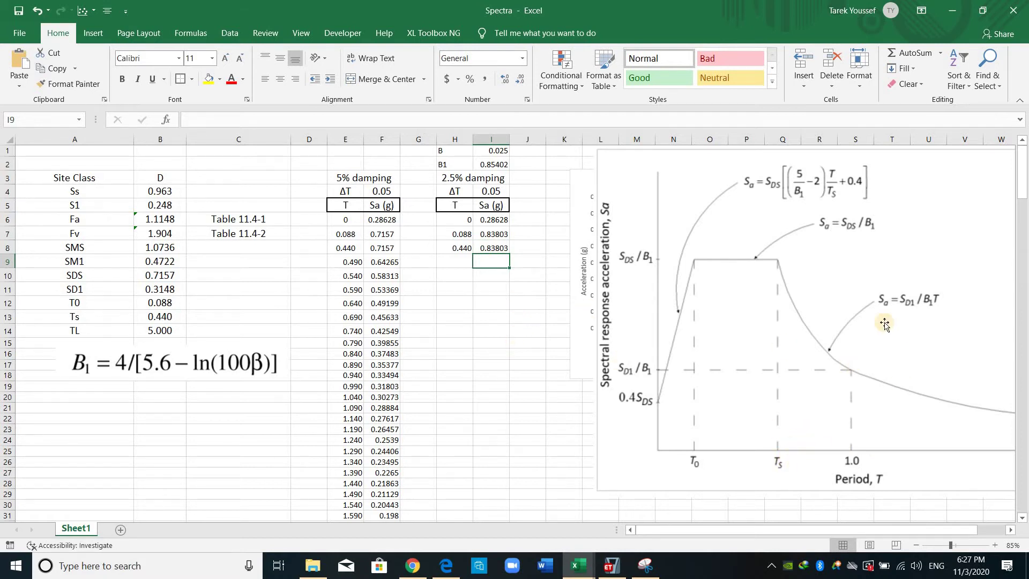
# Step: Calculate the next period in H9 by adding the ΔT step to the period above, using =H8+I4
pyautogui.click(470, 263)
pyautogui.write('=')
pyautogui.press('Up')
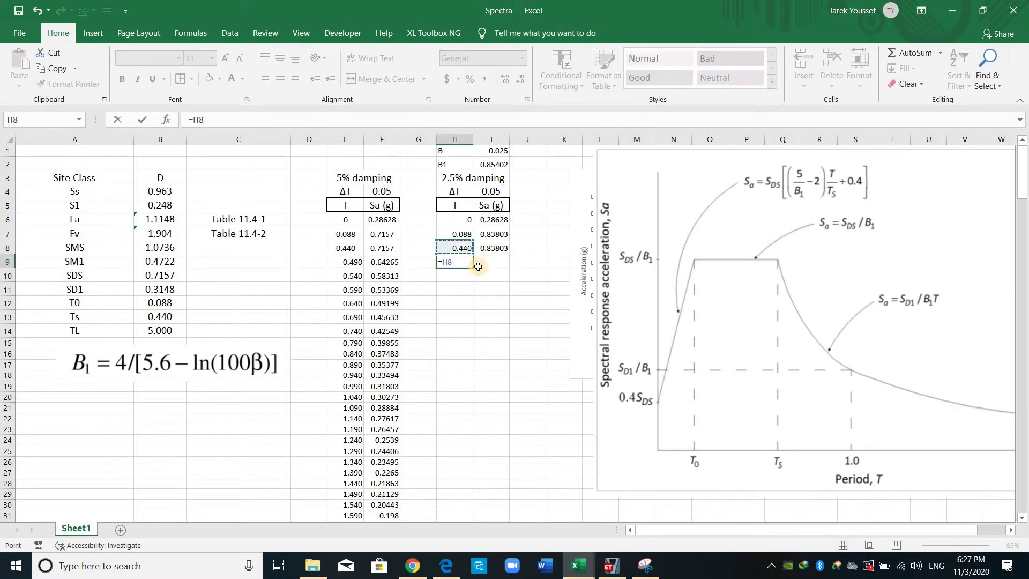
pyautogui.write('+')
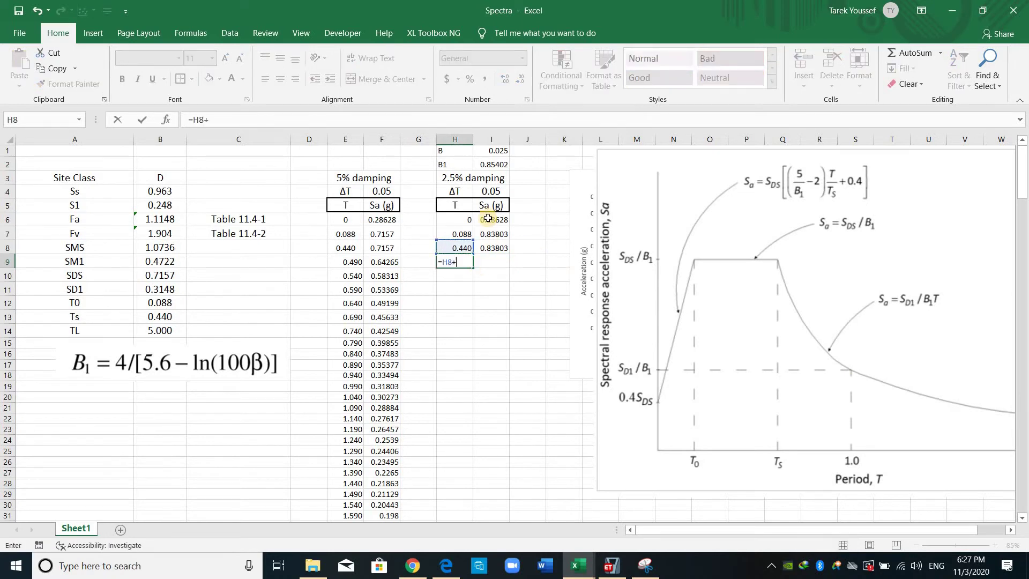
pyautogui.click(490, 190)
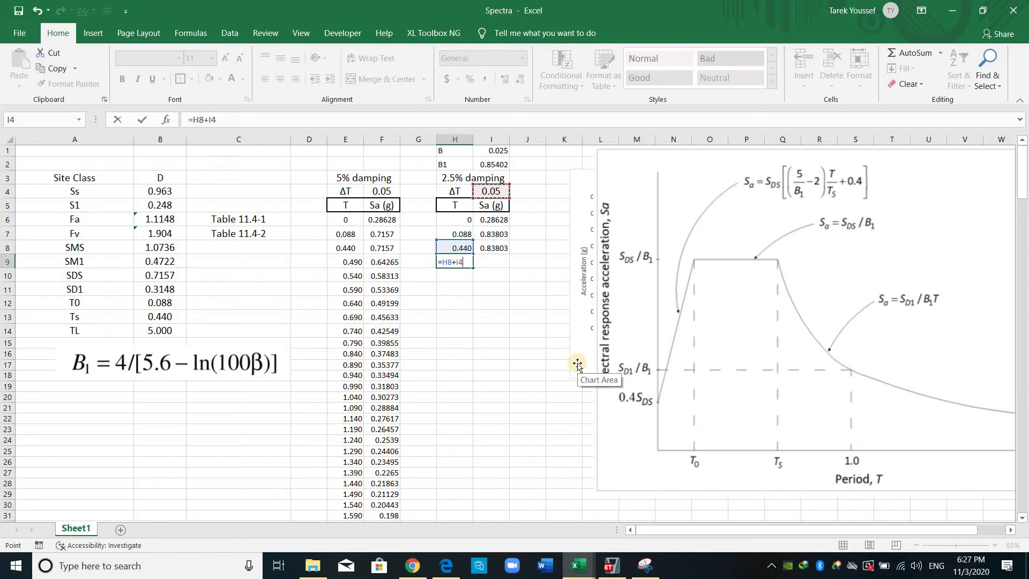
pyautogui.press('Tab')
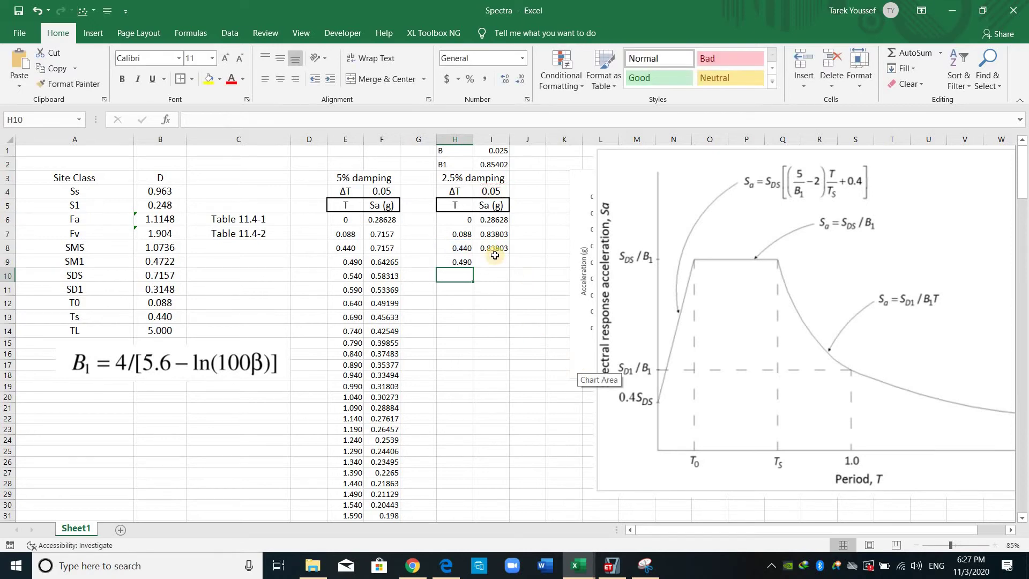
# Step: Calculate Sa in I9 as SD1 divided by B1 times the period, using =B11/(I2*H9)
pyautogui.write('=')
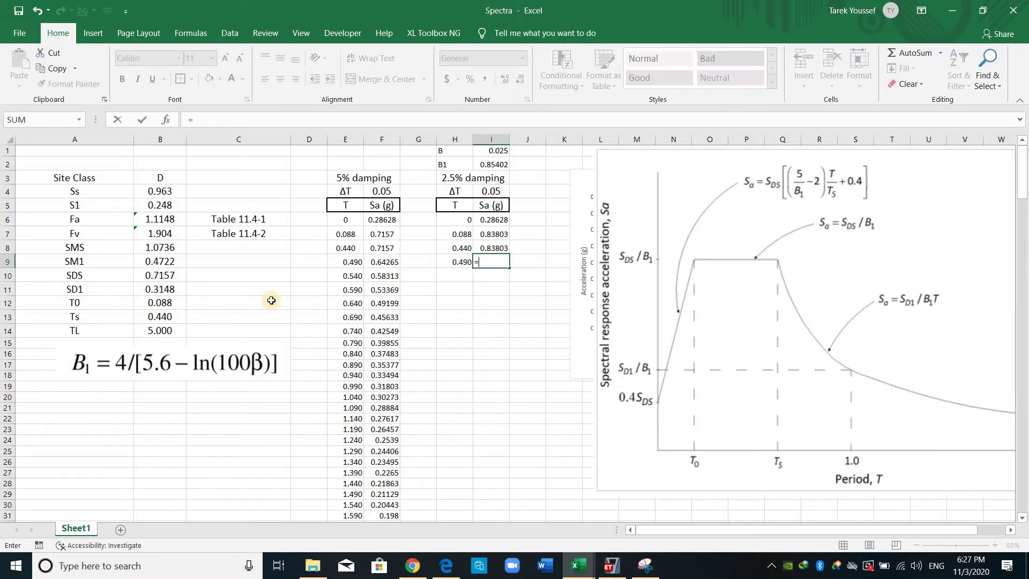
pyautogui.click(171, 290)
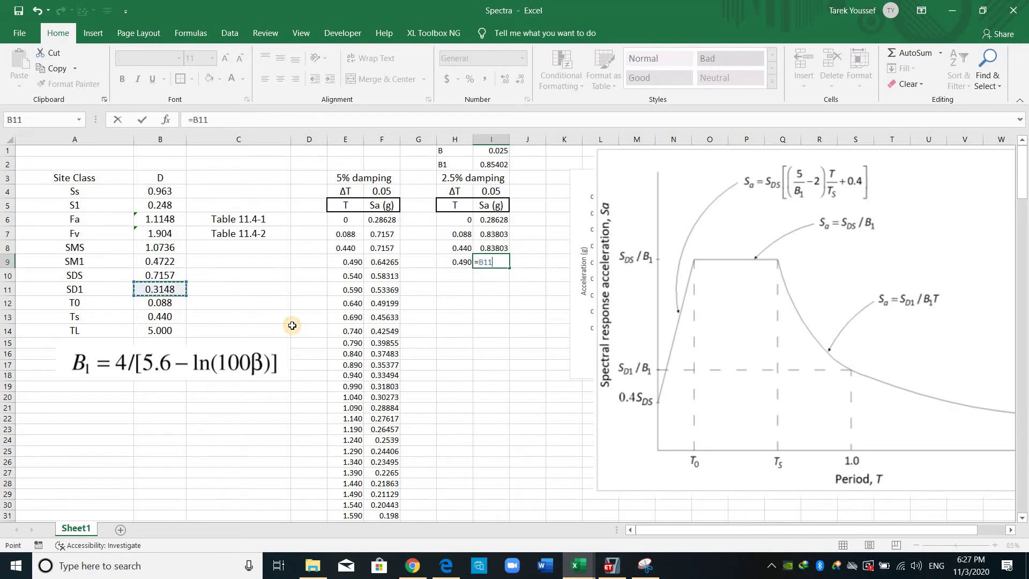
pyautogui.write('/(')
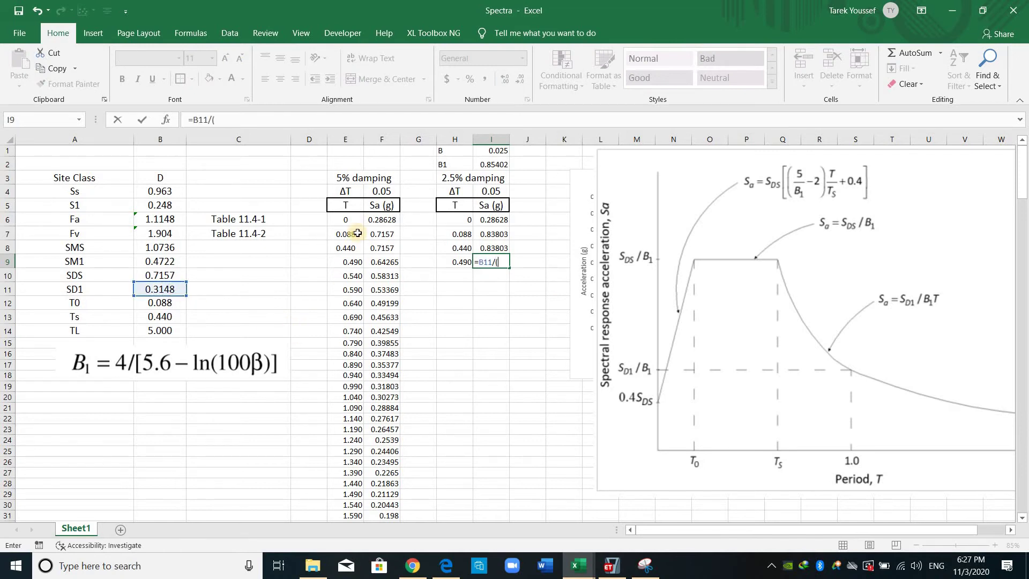
pyautogui.click(488, 165)
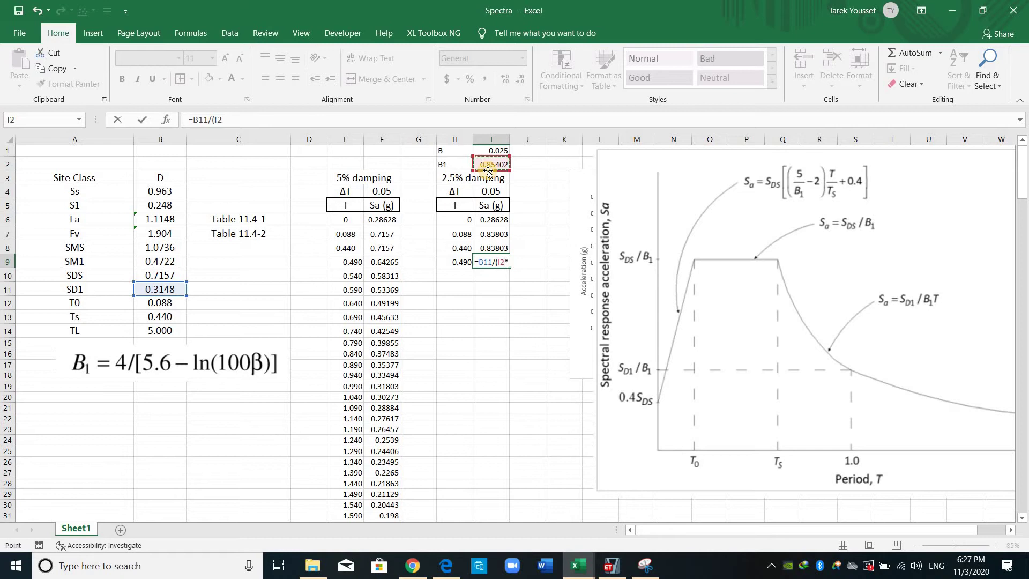
pyautogui.click(460, 262)
pyautogui.hotkey('ctrl', 'Return')
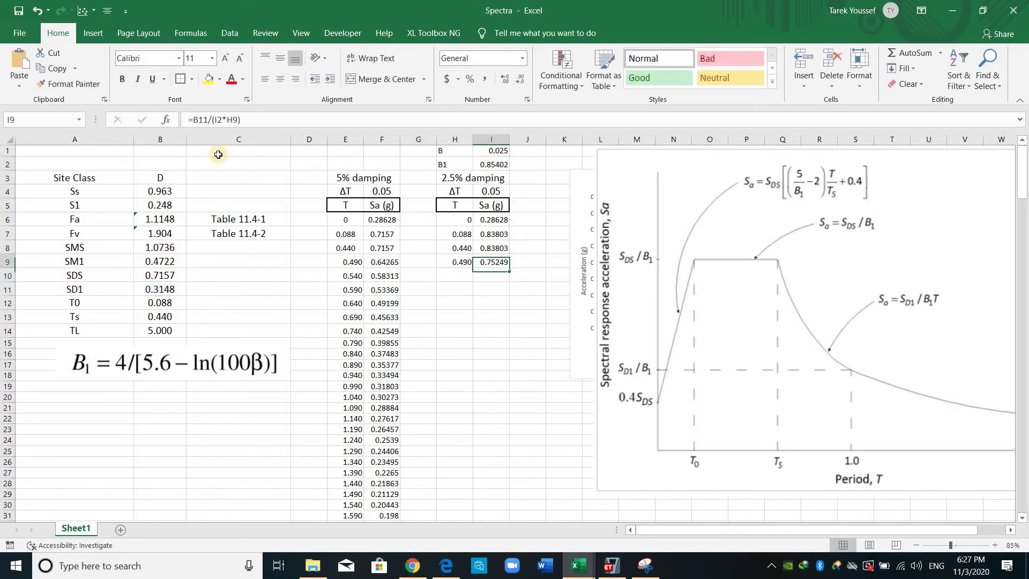
# Step: Make the SD1 and B1 references in I9 absolute, so the formula reads =$B$11/($I$2*H9)
pyautogui.press('F2')
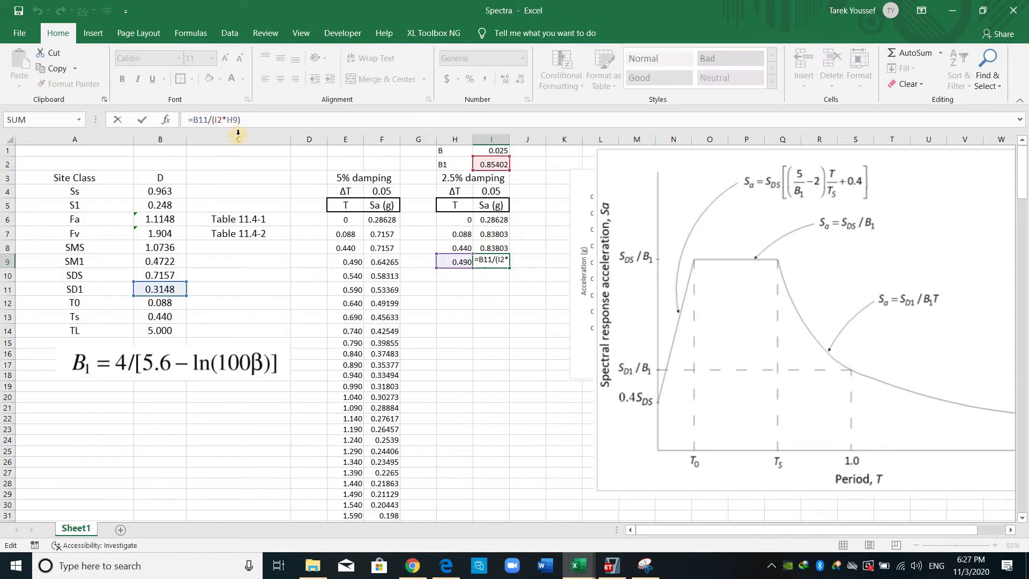
pyautogui.press('F4')
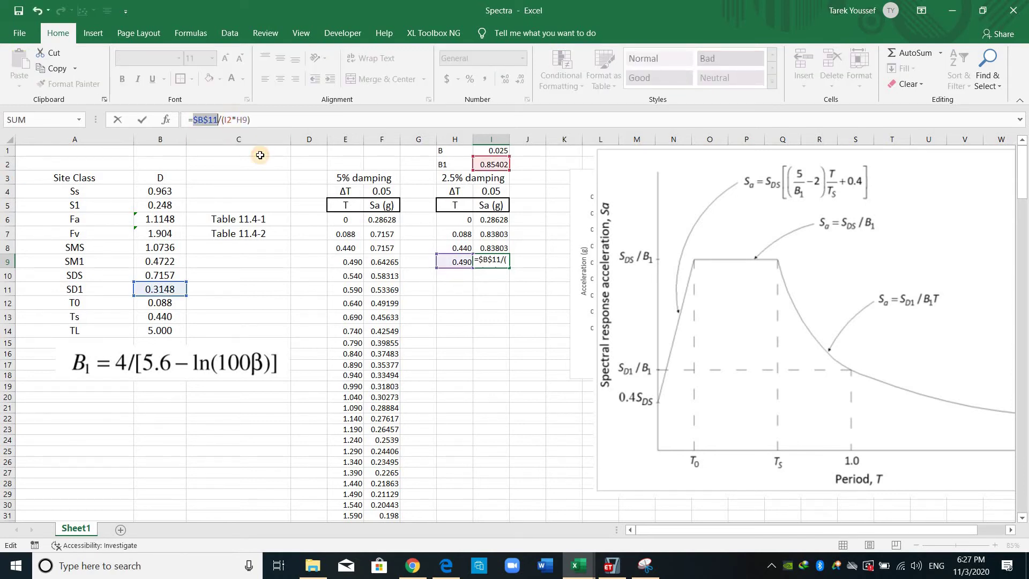
pyautogui.click(232, 120)
pyautogui.press('F4')
pyautogui.press('Return')
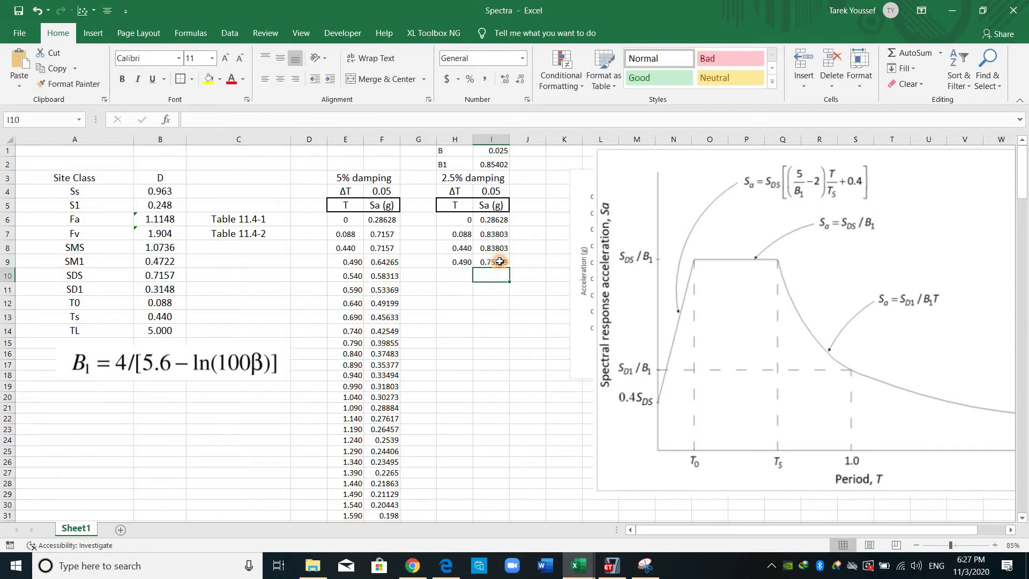
# Step: Fill the period and Sa formulas in H9:I9 down to row 100
pyautogui.moveTo(455, 261); pyautogui.dragTo(491, 262)
pyautogui.moveTo(508, 267); pyautogui.dragTo(497, 495)
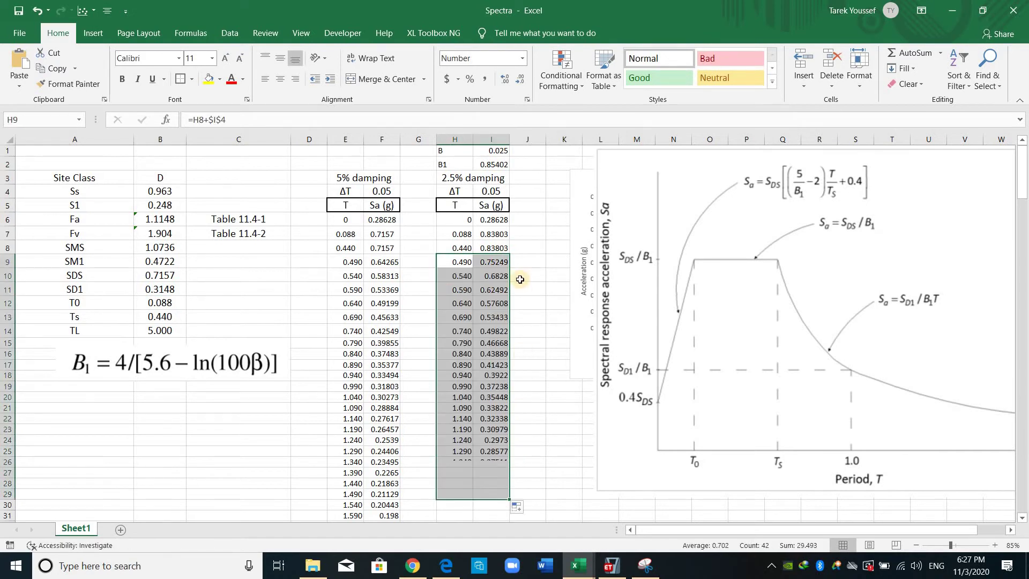
pyautogui.scroll(-6, 519, 278)
pyautogui.moveTo(509, 264); pyautogui.dragTo(481, 434)
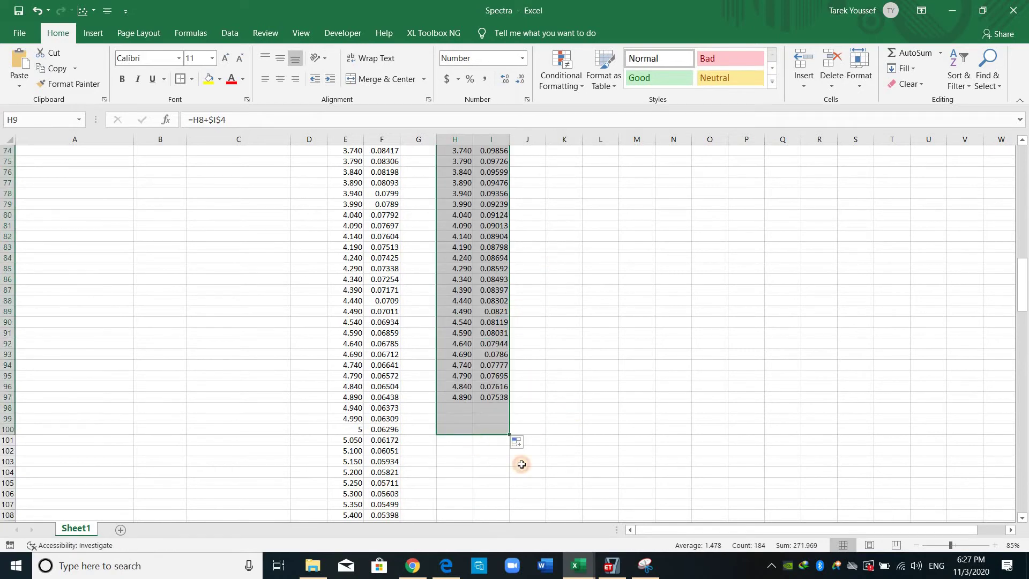
# Step: Extend the 2.5% damping period column by filling the formula in H100 down into H101
pyautogui.click(564, 408)
pyautogui.press('Left')
pyautogui.press('Left')
pyautogui.press('Left')
pyautogui.press('Down')
pyautogui.press('Down')
pyautogui.press('Down')
pyautogui.write('=')
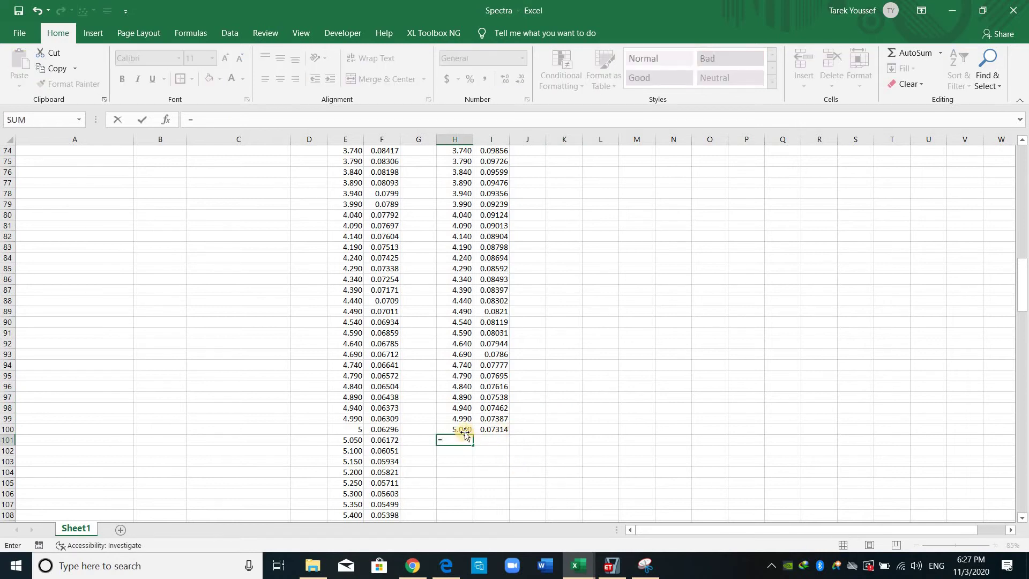
pyautogui.press('Escape')
pyautogui.press('Up')
pyautogui.hotkey('shift', 'Down')
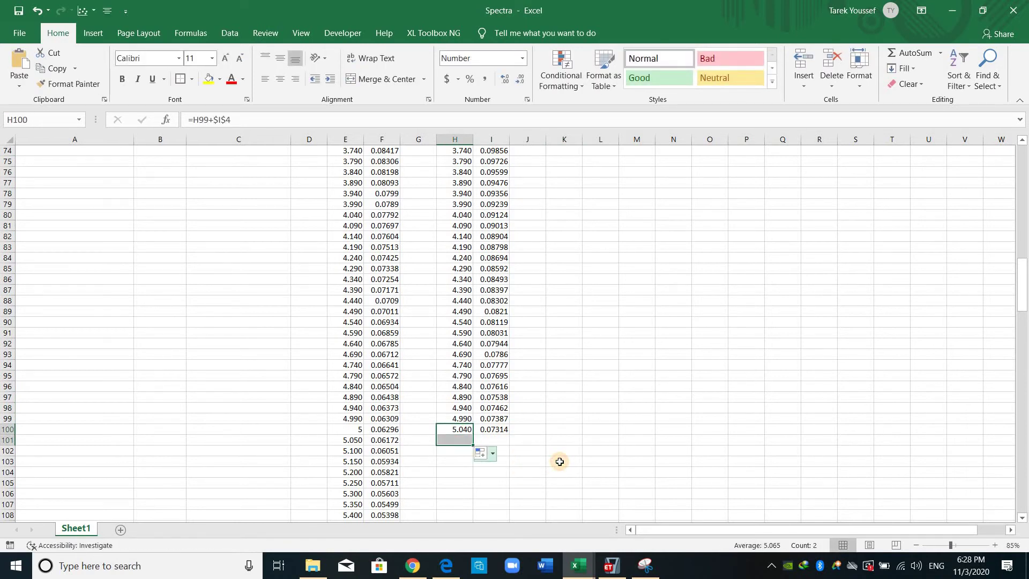
pyautogui.hotkey('ctrl', 'd')
pyautogui.press('Down')
pyautogui.press('Right')
# Step: Switch to ASCE-41-13.pdf, examine the Sa equation for periods beyond TL in Figure 2-1, and return to the workbook
pyautogui.write('=')
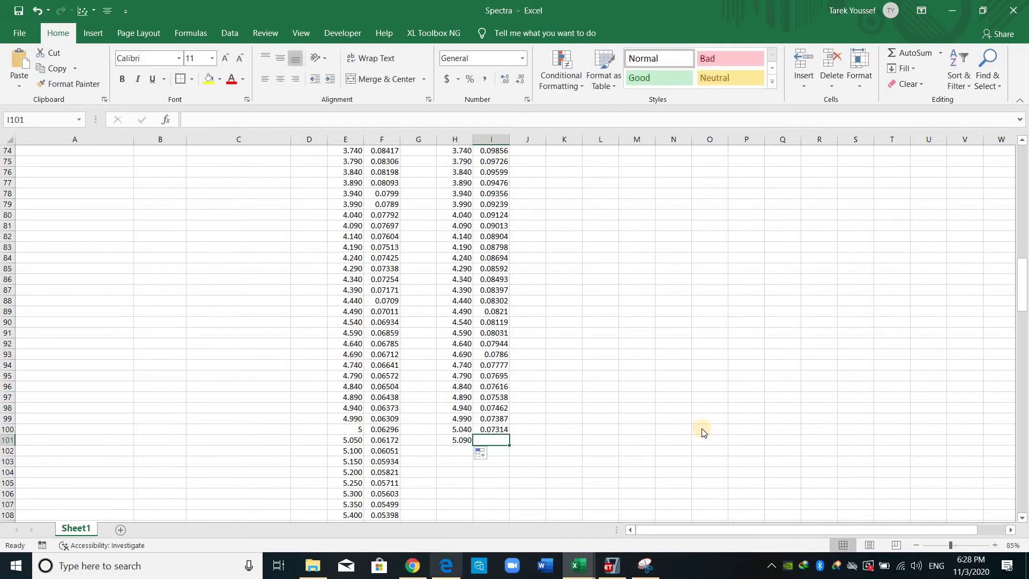
pyautogui.hotkey('alt', 'Tab')
pyautogui.hotkey('ctrl', 'Tab')
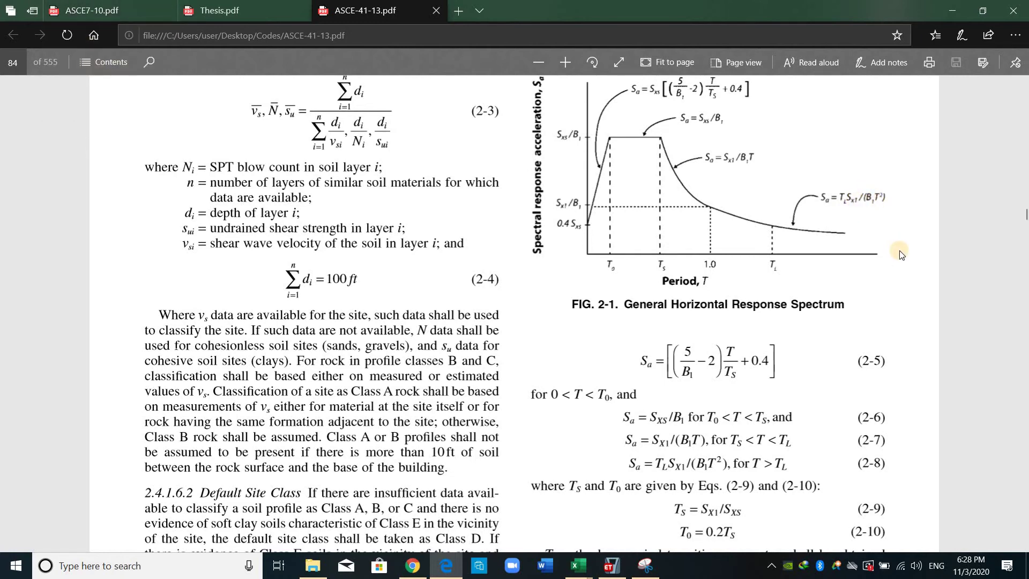
pyautogui.keyDown('ctrl'); pyautogui.scroll(2, 764, 317); pyautogui.keyUp('ctrl')
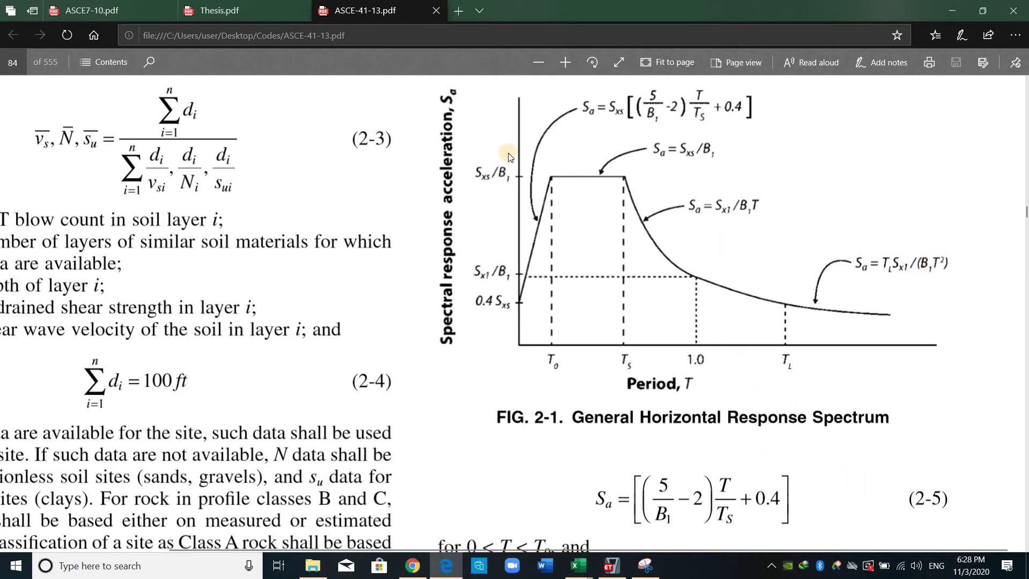
pyautogui.click(953, 10)
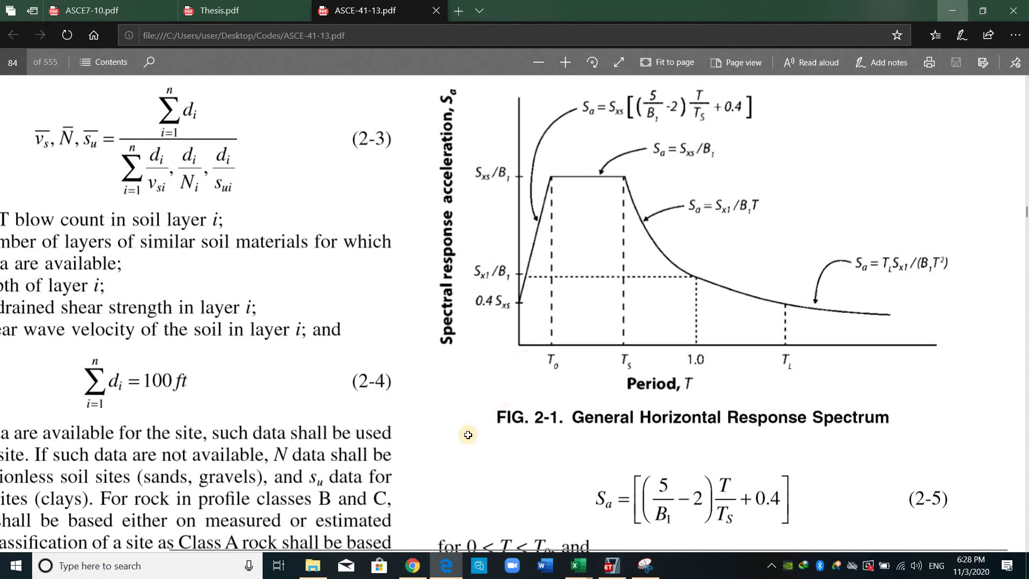
# Step: Copy the long-period formula =$B$11*$B$14/E101^2 from F101 into I101 with its references unchanged
pyautogui.press('Left')
pyautogui.press('Left')
pyautogui.press('Left')
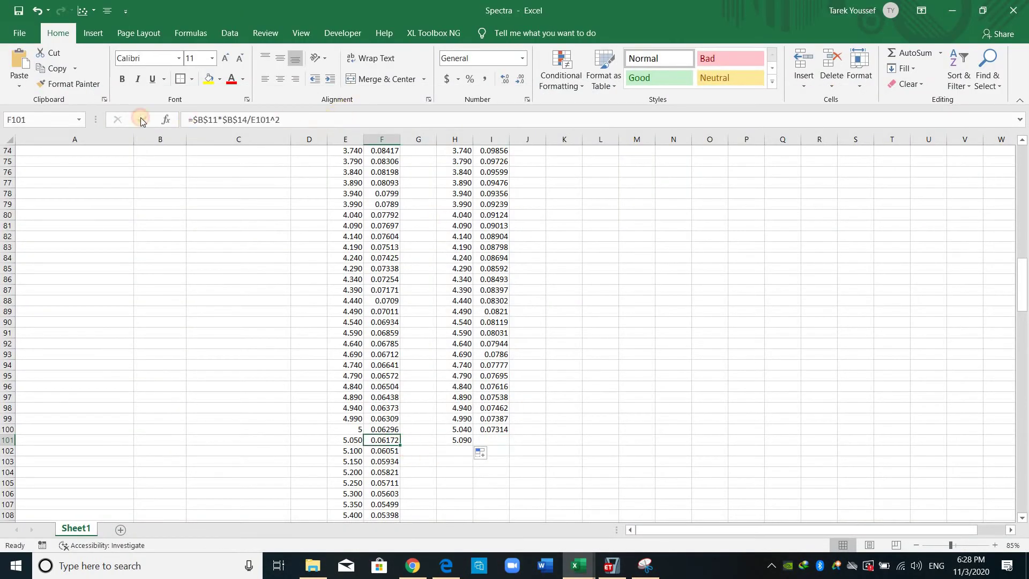
pyautogui.moveTo(289, 120); pyautogui.dragTo(141, 119)
pyautogui.hotkey('ctrl', 'c')
pyautogui.press('Escape')
pyautogui.click(496, 440)
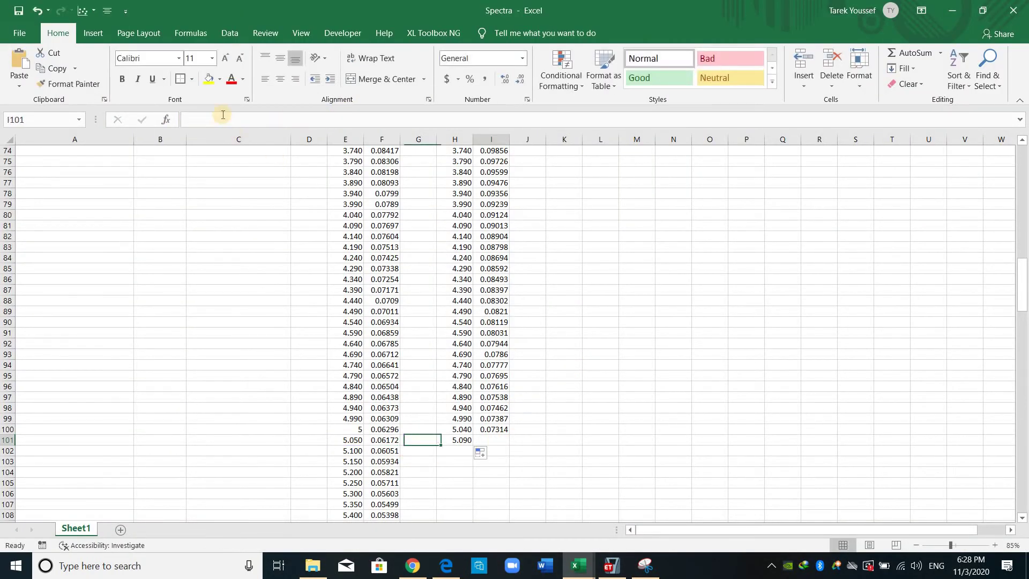
pyautogui.press('F2')
pyautogui.hotkey('ctrl', 'v')
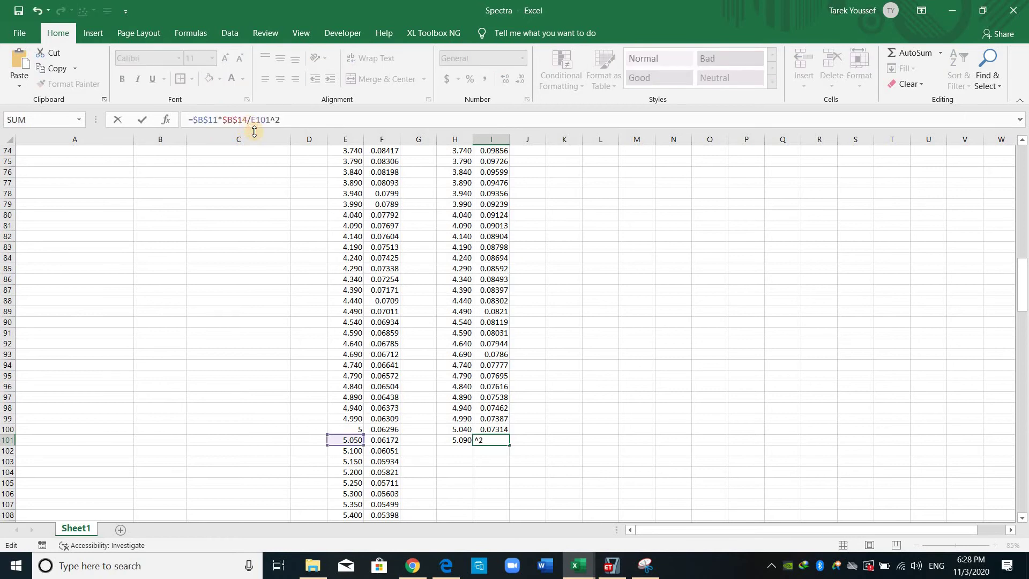
# Step: Include the B1 factor in the denominator of I101 with an absolute reference, using =$B$11*$B$14/($I$2*E101^2)
pyautogui.write('(')
pyautogui.scroll(20, 543, 241)
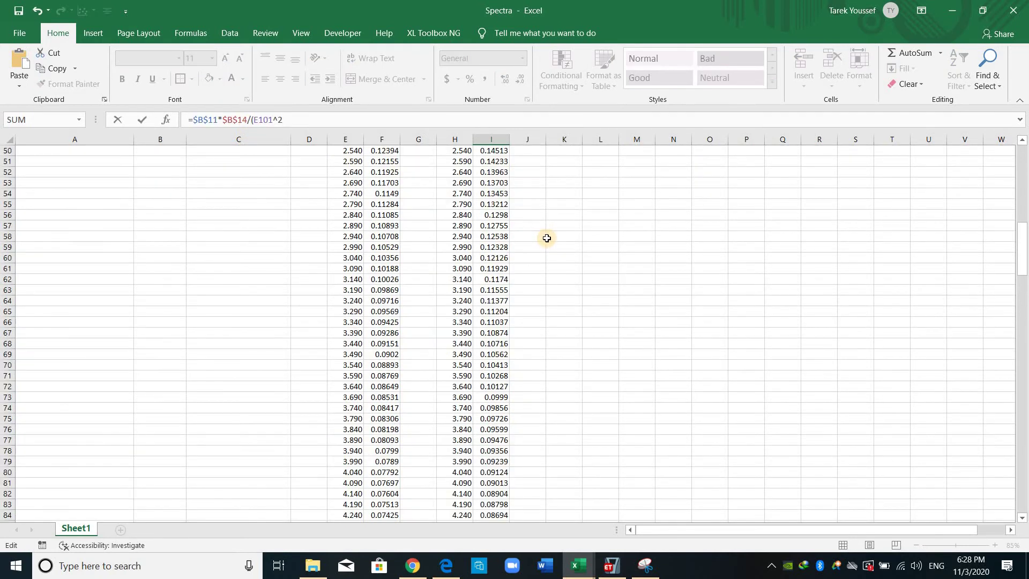
pyautogui.click(499, 163)
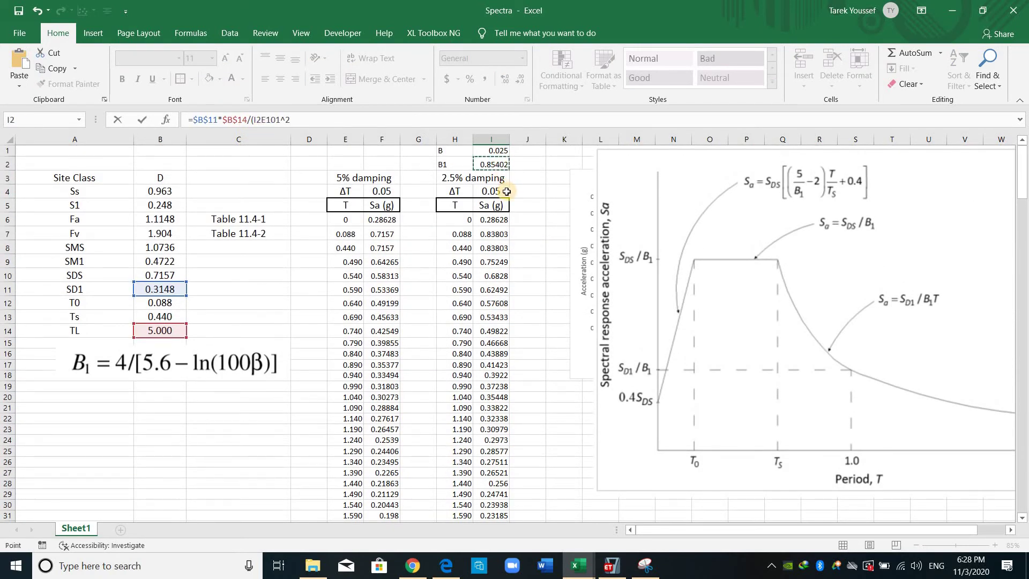
pyautogui.click(265, 120)
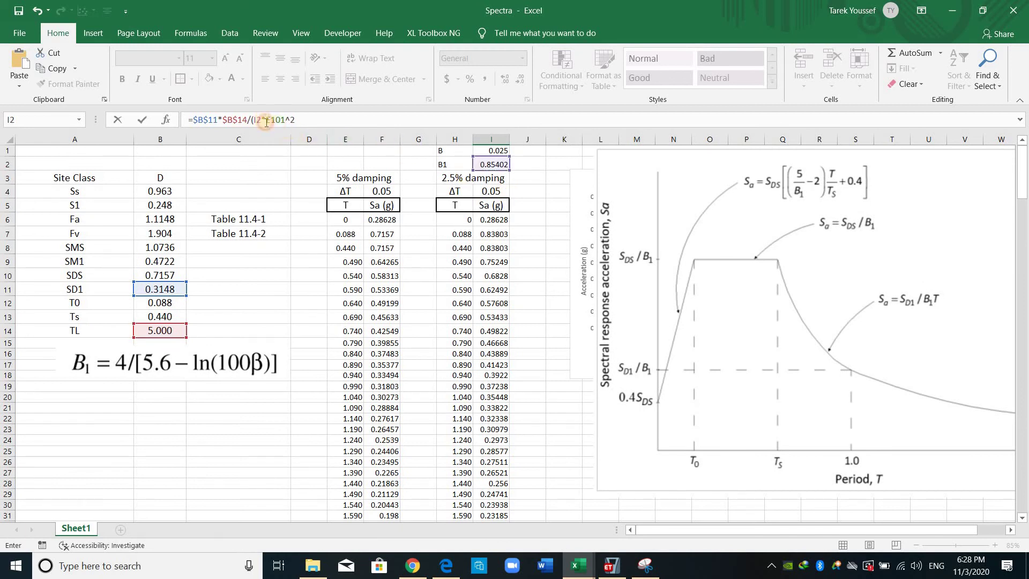
pyautogui.press('F4')
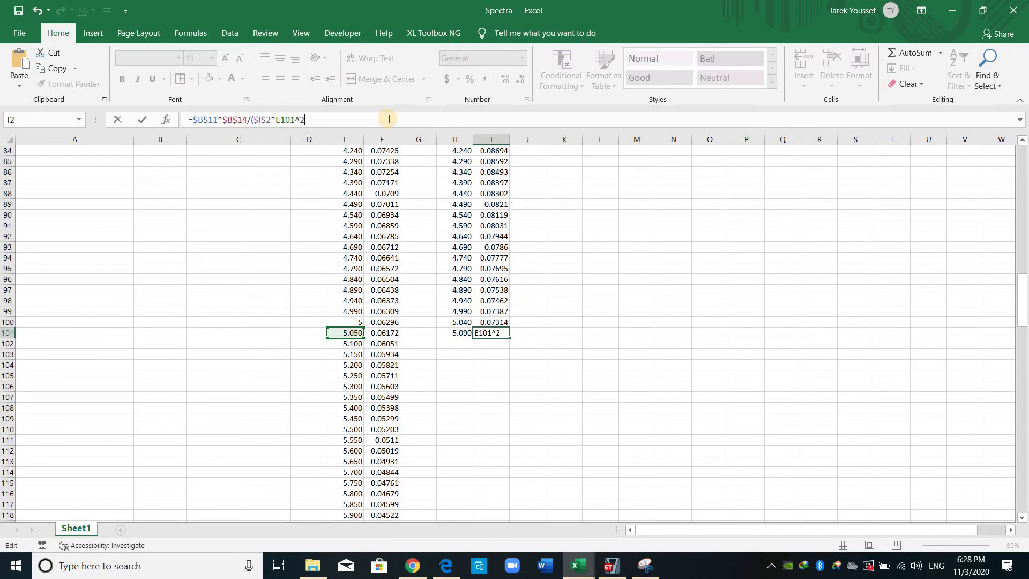
pyautogui.press('Return')
# Step: Fill the long-period T and Sa formulas in H101:I101 down to row 165, where the 5% table ends
pyautogui.moveTo(462, 332); pyautogui.dragTo(507, 337)
pyautogui.moveTo(523, 577); pyautogui.dragTo(497, 258)
pyautogui.click(636, 239)
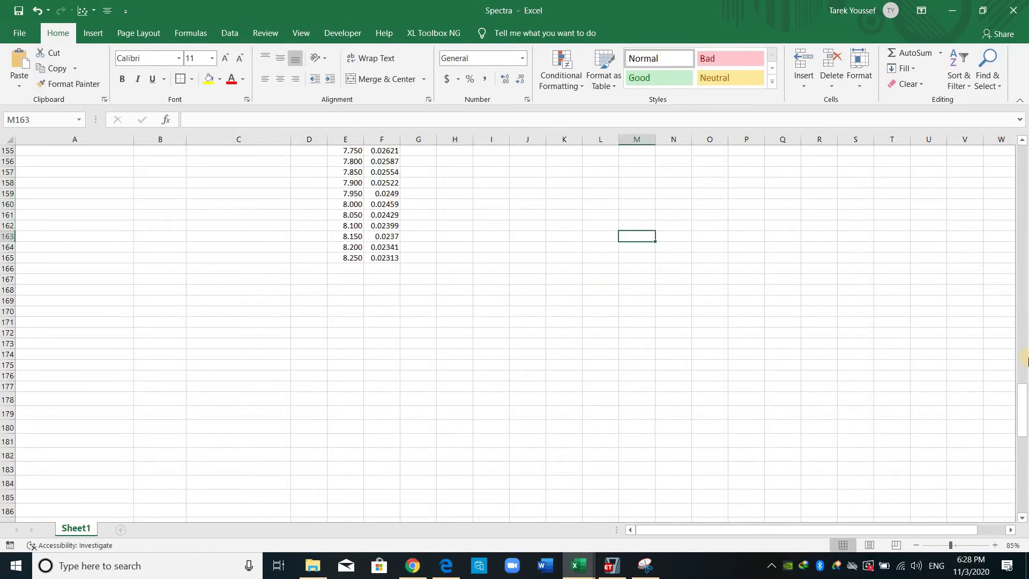
# Step: Delete the reference response spectrum figure and move the Spectra chart away from the 2.5% damping table
pyautogui.scroll(9, 912, 294)
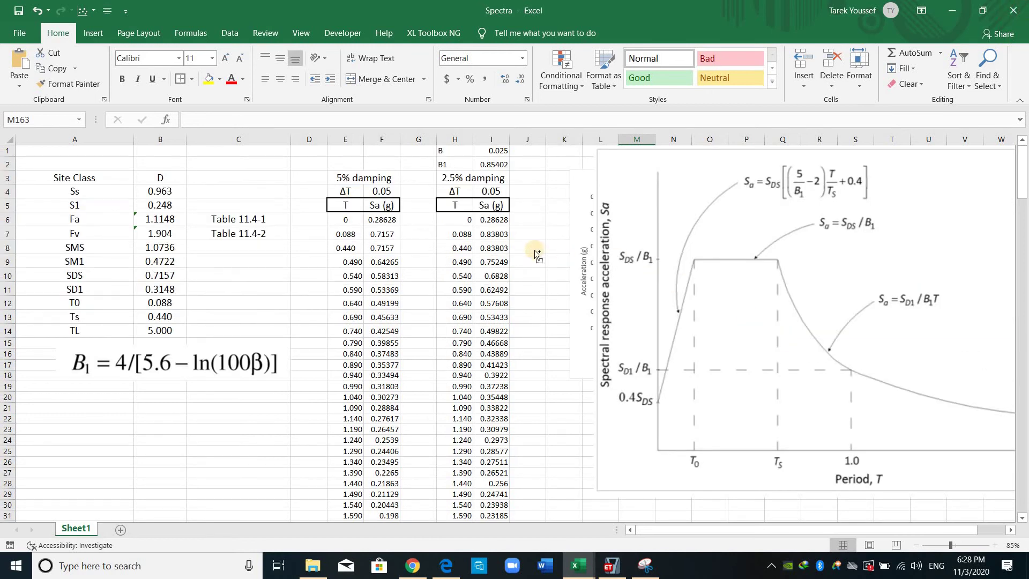
pyautogui.keyDown('ctrl'); pyautogui.scroll(-4, 532, 231); pyautogui.keyUp('ctrl')
pyautogui.click(654, 327)
pyautogui.press('Delete')
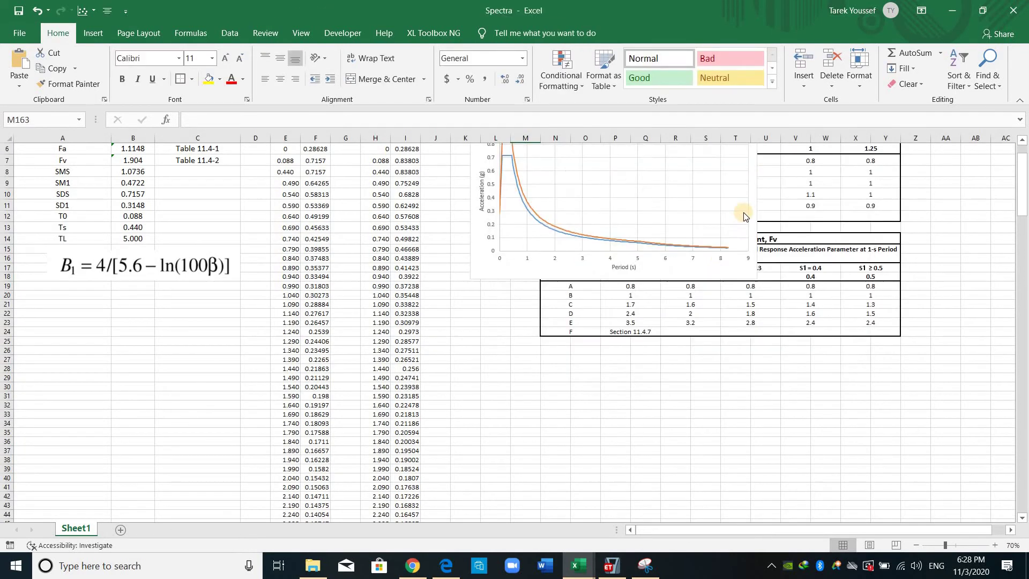
pyautogui.scroll(2, 750, 206)
pyautogui.moveTo(519, 220); pyautogui.dragTo(572, 316)
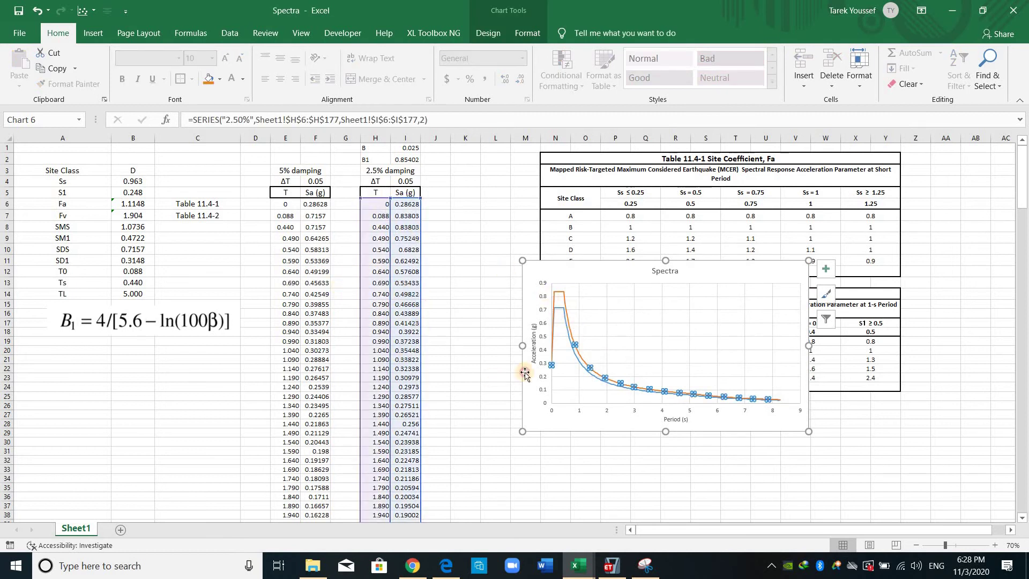
# Step: Examine the 5% and 2.50% series in the Spectra chart and the table ranges they plot
pyautogui.click(495, 377)
pyautogui.click(576, 360)
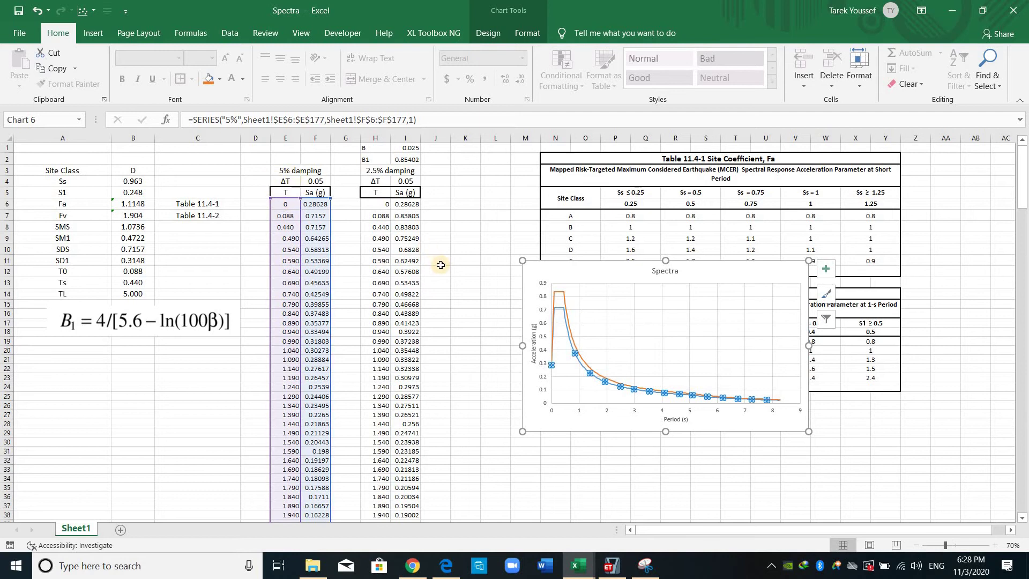
pyautogui.click(466, 260)
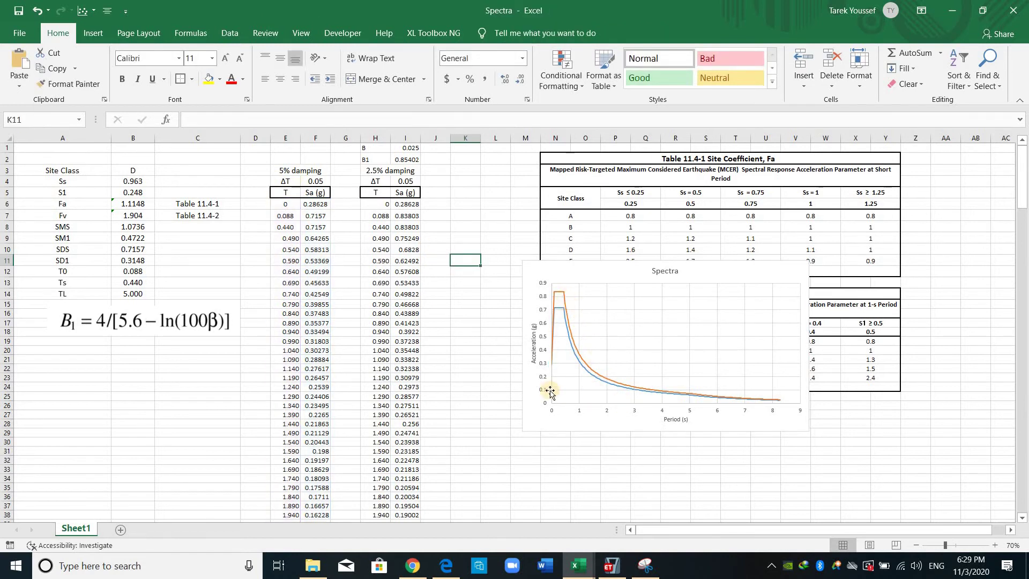
pyautogui.click(553, 362)
pyautogui.keyDown('ctrl'); pyautogui.scroll(1, 723, 515); pyautogui.keyUp('ctrl')
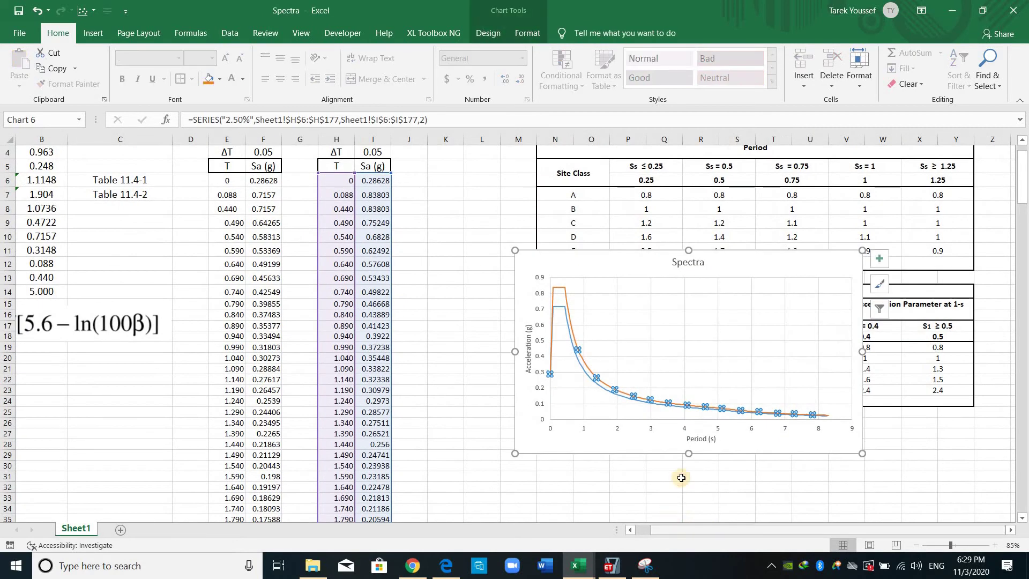
pyautogui.hscroll(-1, 719, 352)
pyautogui.scroll(1, 720, 304)
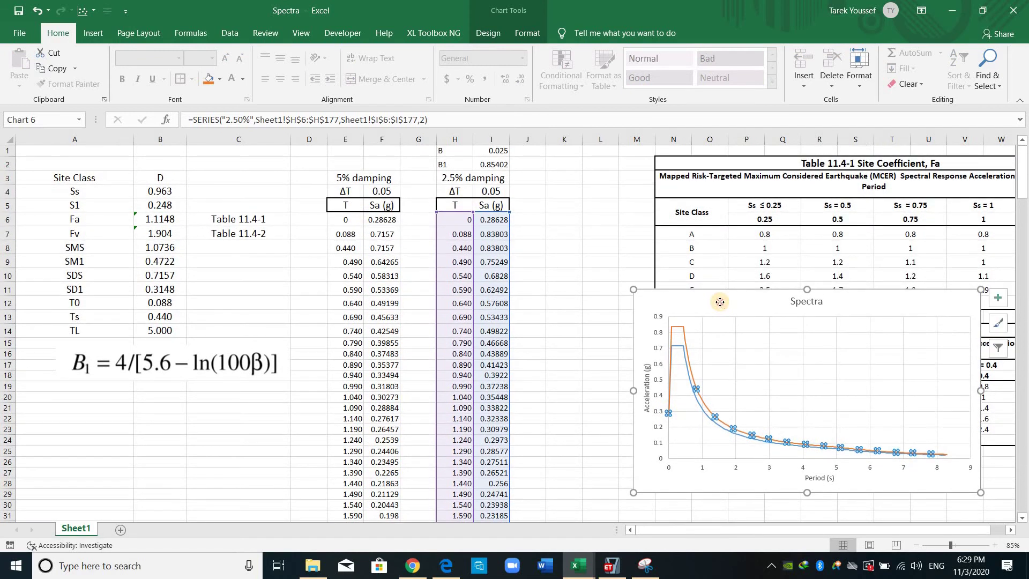
# Step: Delete the B1 equation picture and move the Spectra chart off the site coefficient tables
pyautogui.click(711, 175)
pyautogui.click(527, 330)
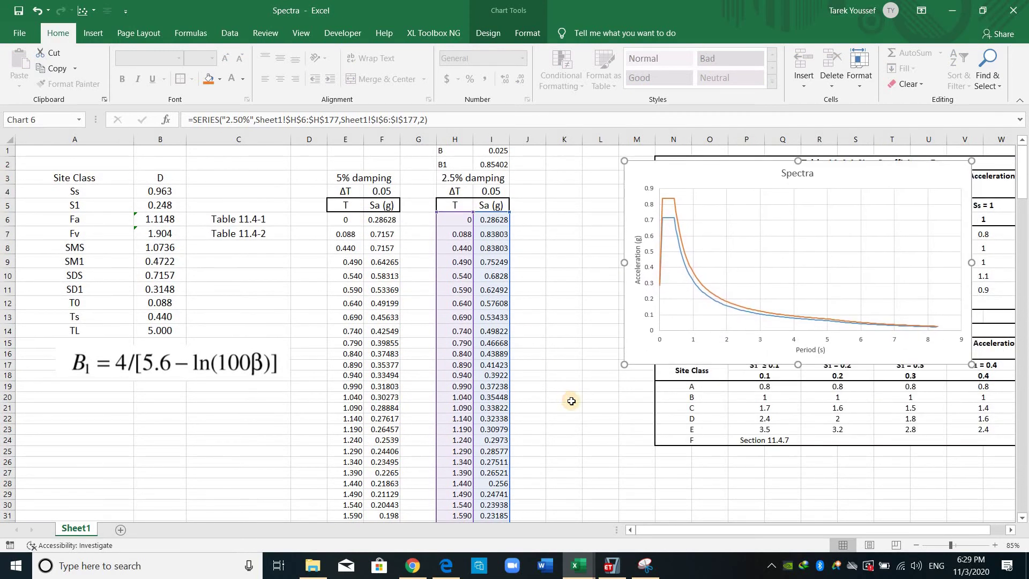
pyautogui.click(228, 383)
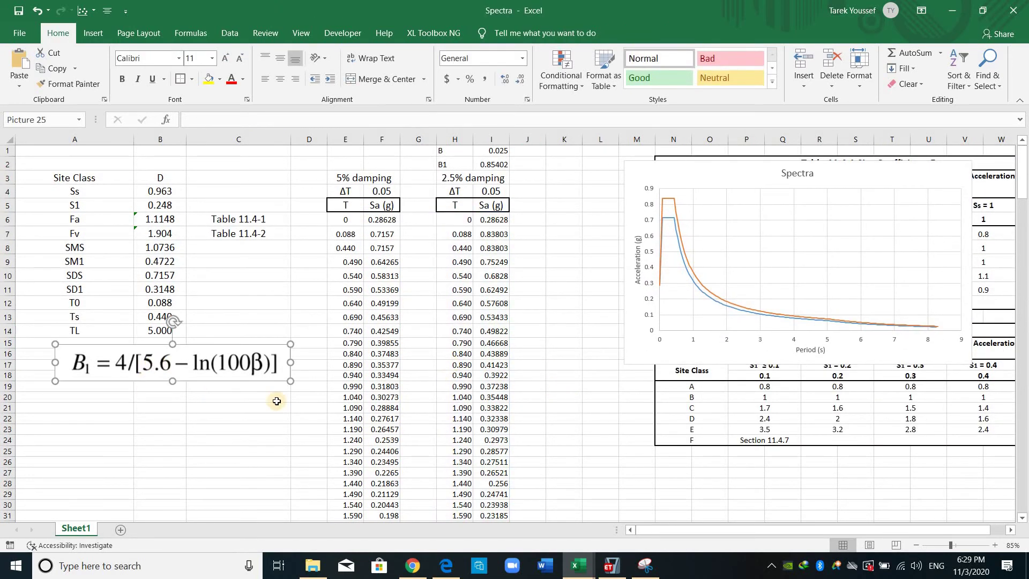
pyautogui.press('Delete')
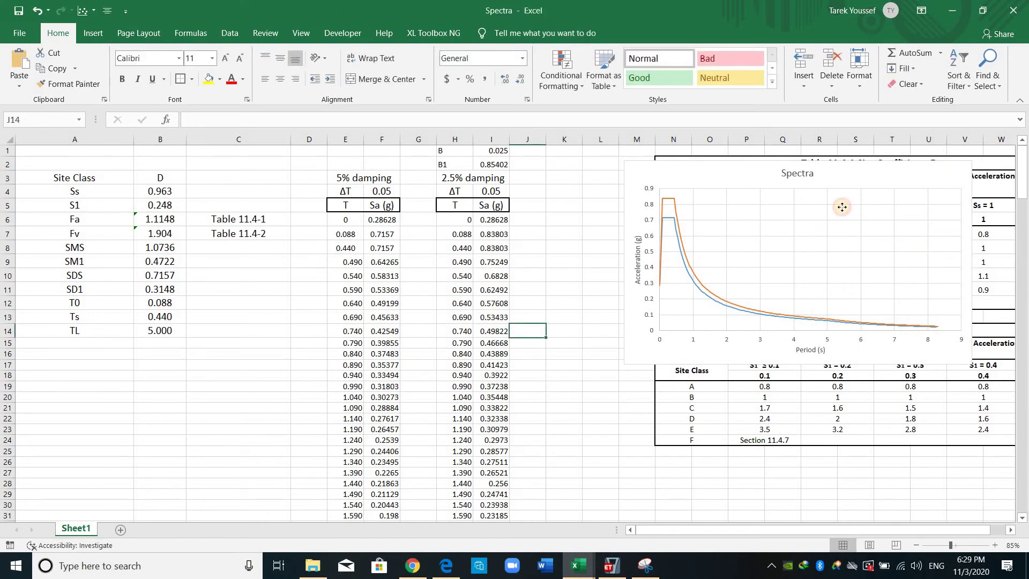
pyautogui.moveTo(638, 240); pyautogui.dragTo(368, 303)
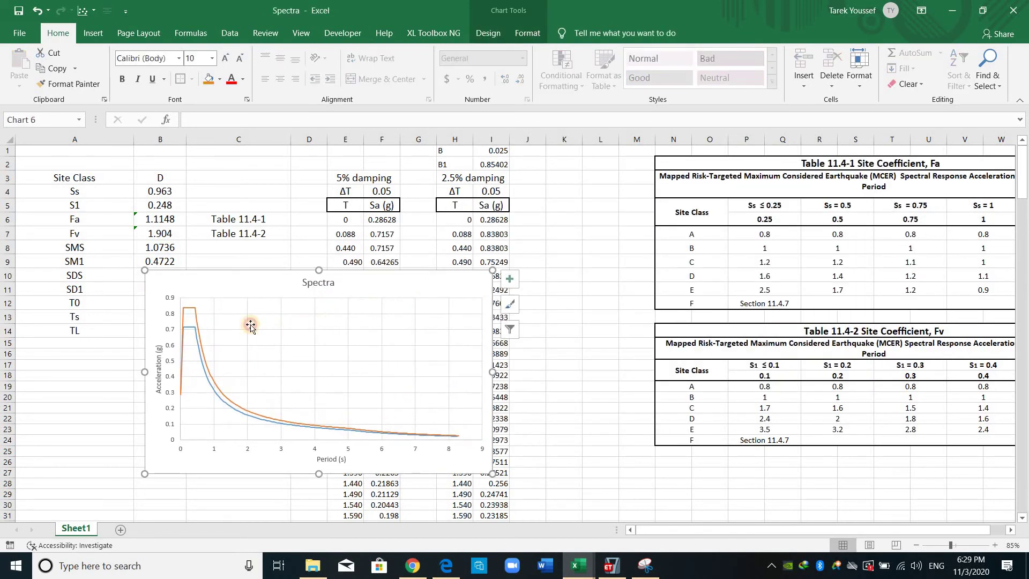
# Step: Move the Spectra chart below the site parameters in column A and shrink it to clear the 5% damping table
pyautogui.moveTo(250, 325); pyautogui.dragTo(123, 371)
pyautogui.scroll(-3, 282, 202)
pyautogui.moveTo(253, 241); pyautogui.dragTo(252, 287)
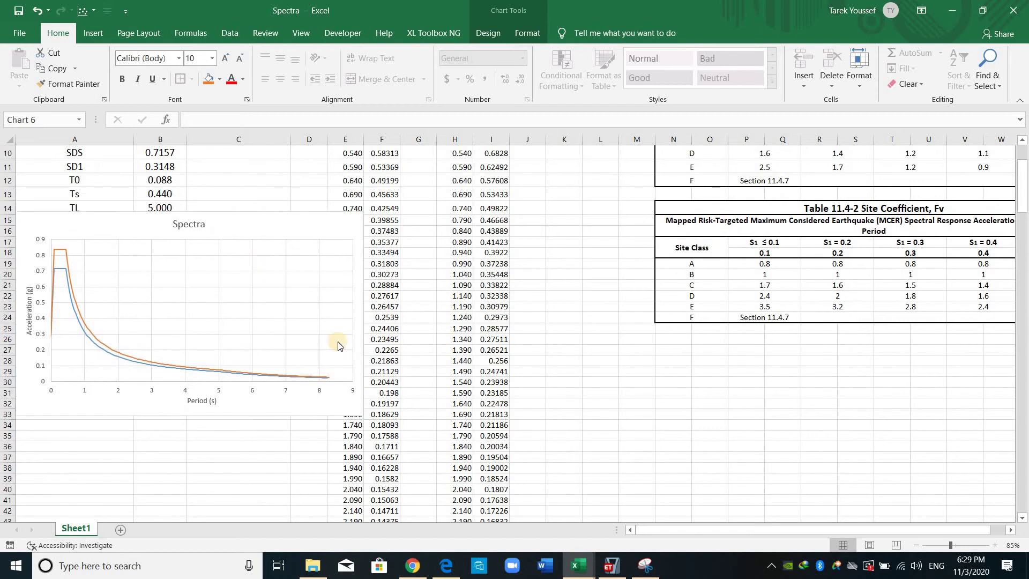
pyautogui.moveTo(362, 441); pyautogui.dragTo(321, 407)
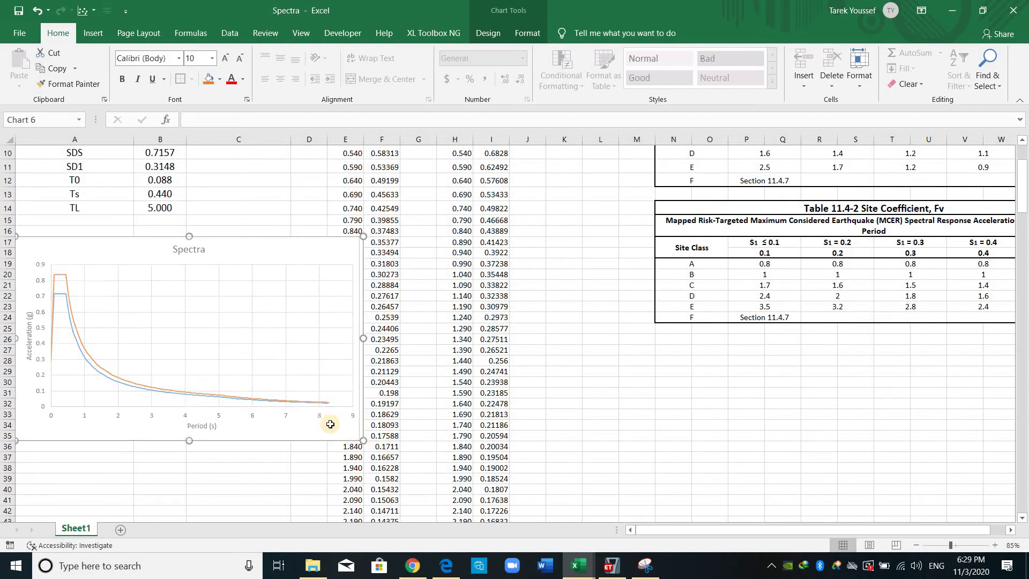
pyautogui.scroll(2, 398, 374)
pyautogui.press('Escape')
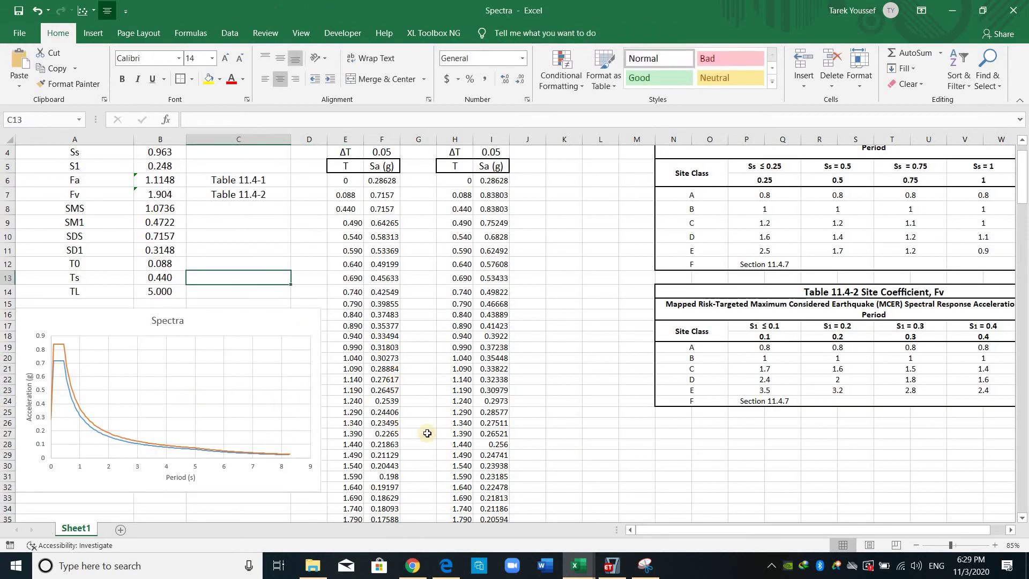
# Step: Switch to the Building27 model in ETABS and start a new ASCE7-10 response spectrum function
pyautogui.click(627, 564)
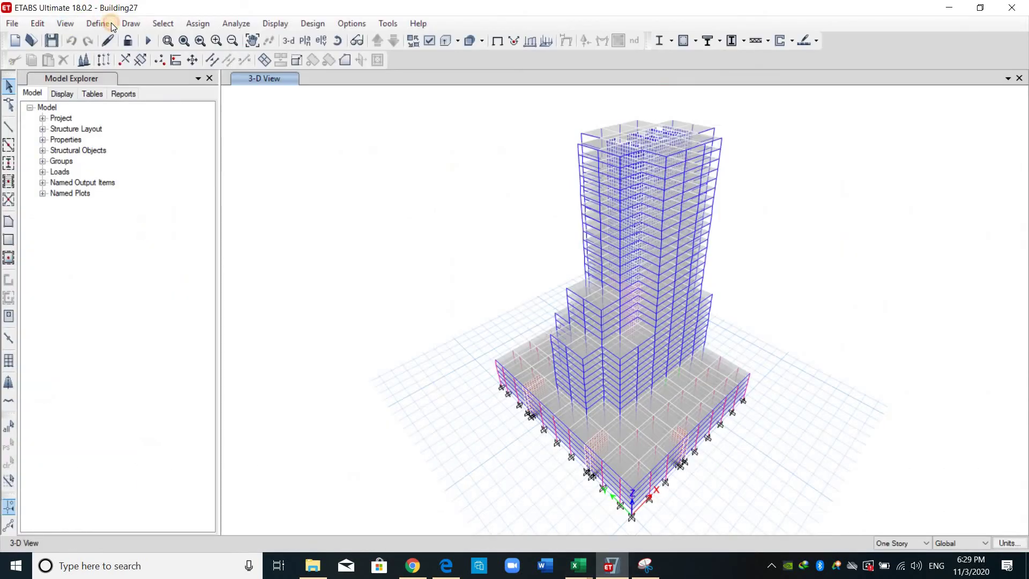
pyautogui.click(111, 23)
pyautogui.moveTo(236, 224)
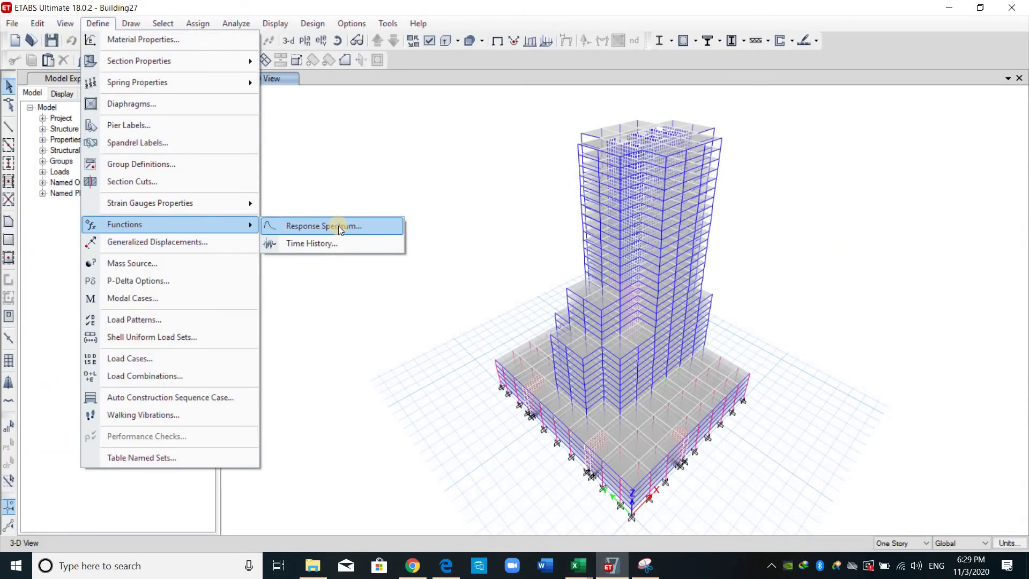
pyautogui.click(339, 226)
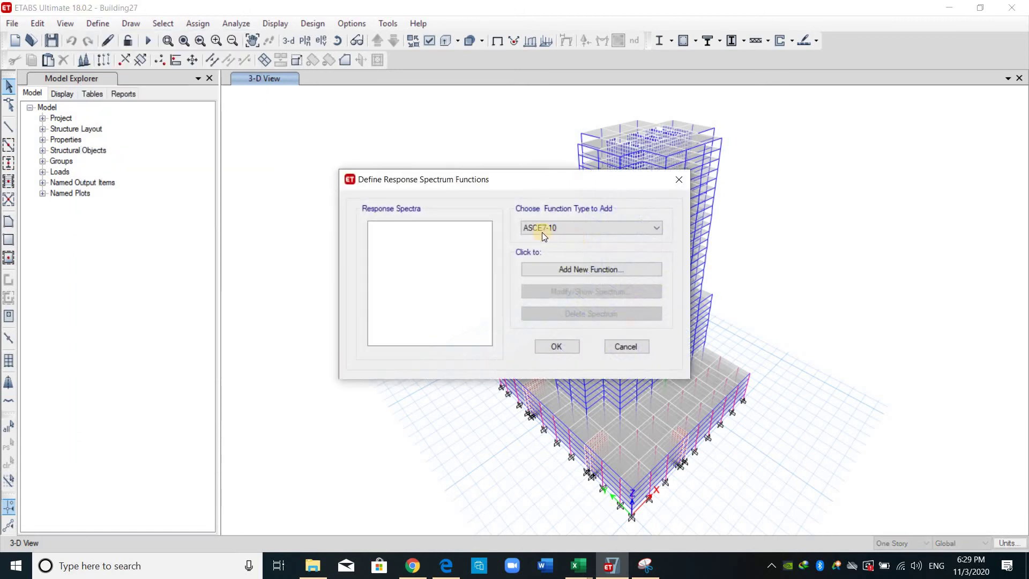
pyautogui.click(568, 270)
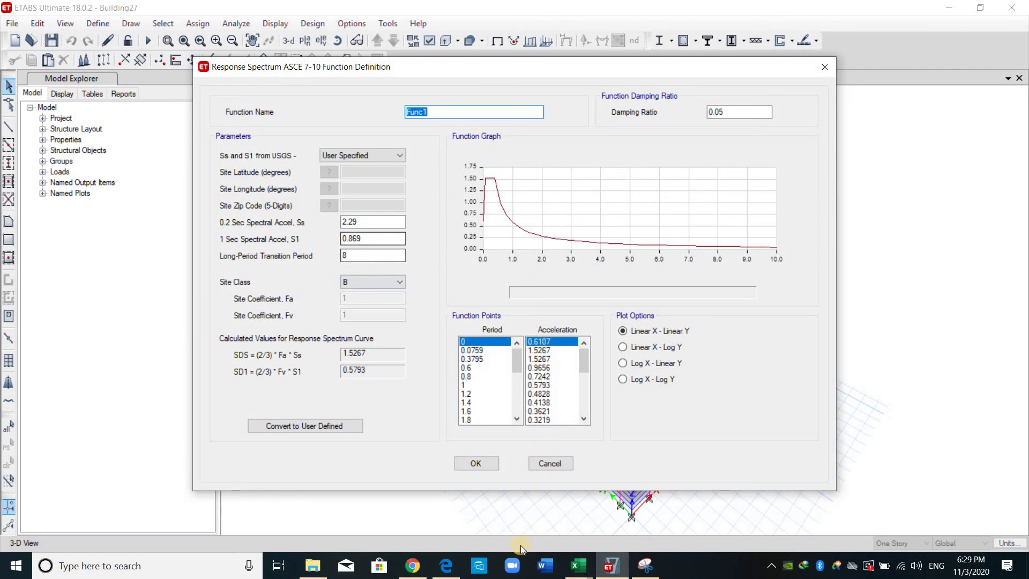
# Step: Copy Ss from the Spectra workbook and set the function's 0.2 sec spectral acceleration to 0.963
pyautogui.click(450, 563)
pyautogui.click(509, 501)
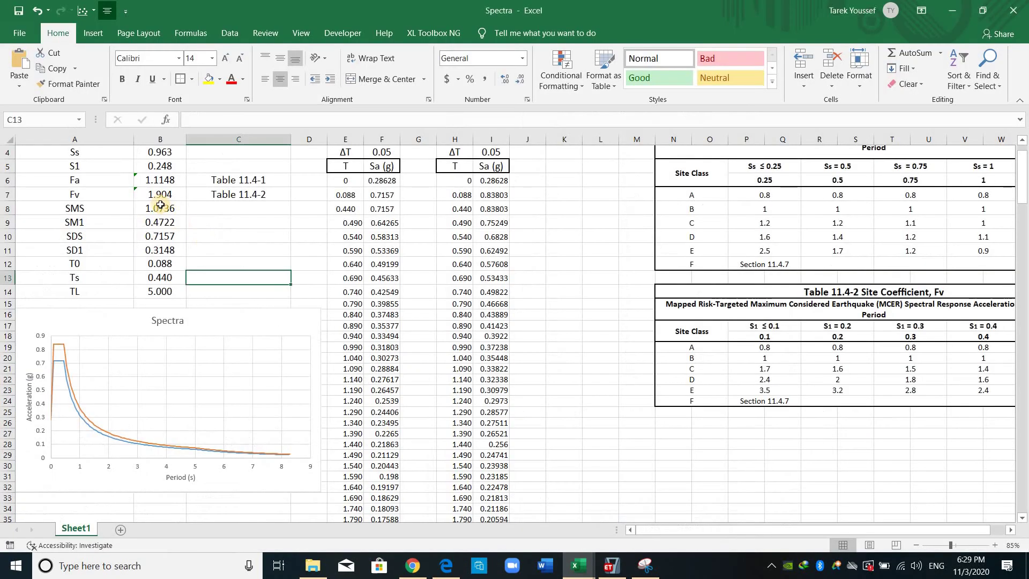
pyautogui.scroll(1, 160, 205)
pyautogui.click(159, 192)
pyautogui.hotkey('ctrl', 'c')
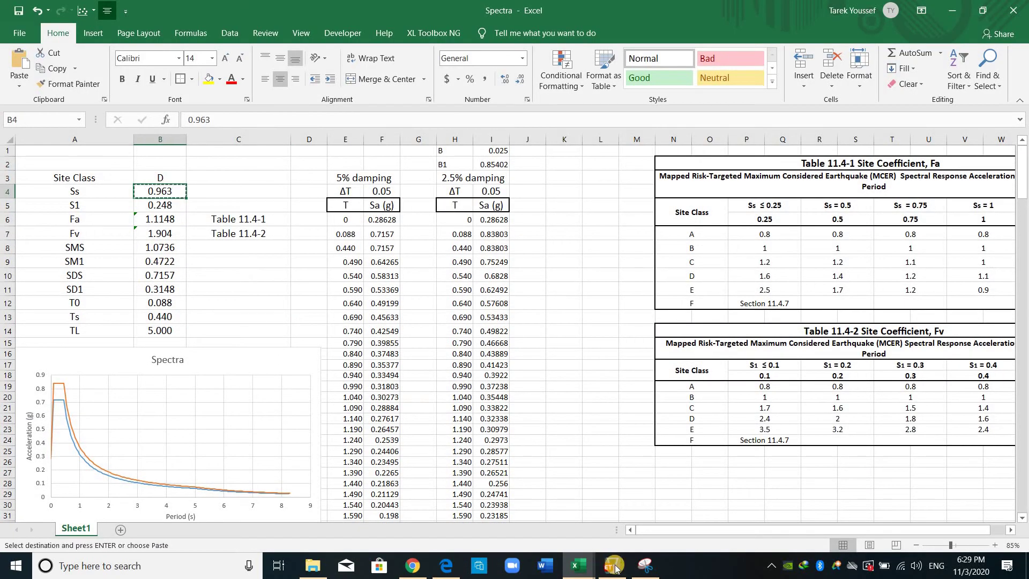
pyautogui.click(614, 566)
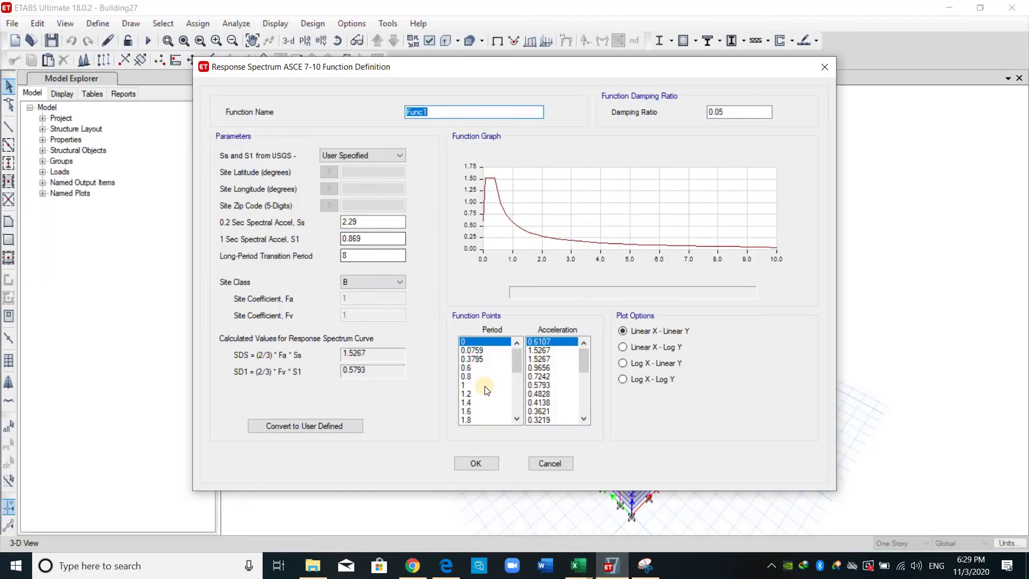
pyautogui.doubleClick(373, 222)
pyautogui.hotkey('ctrl', 'v')
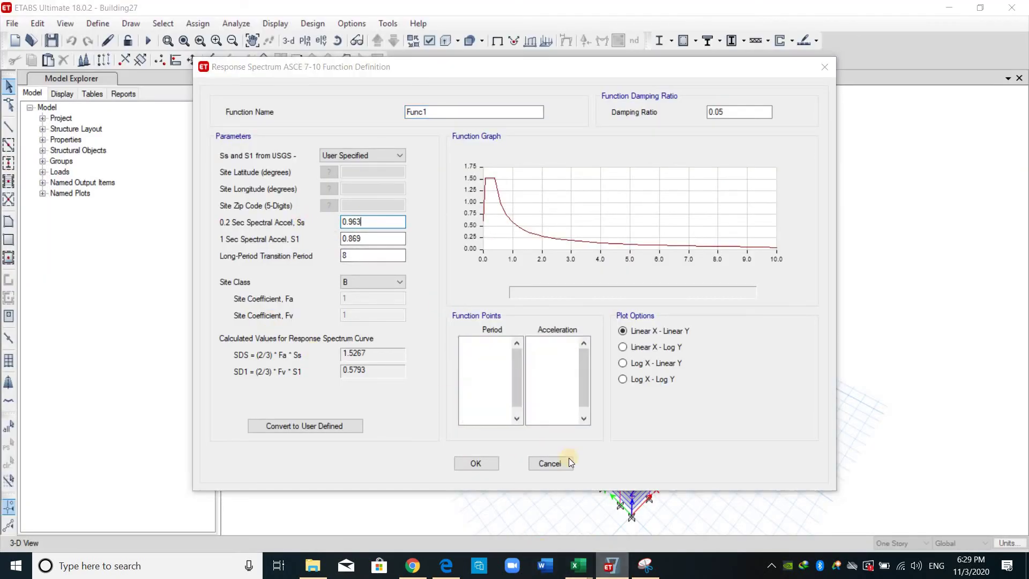
# Step: Copy S1 of 0.248 from the workbook into the function, with long-period transition period 5 and site class D
pyautogui.moveTo(578, 566)
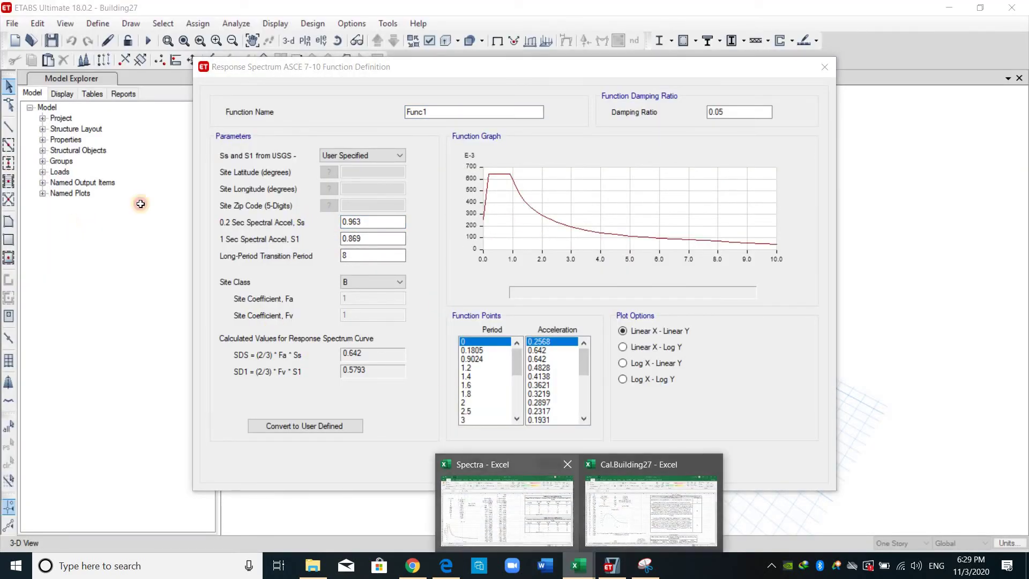
pyautogui.click(504, 432)
pyautogui.click(170, 205)
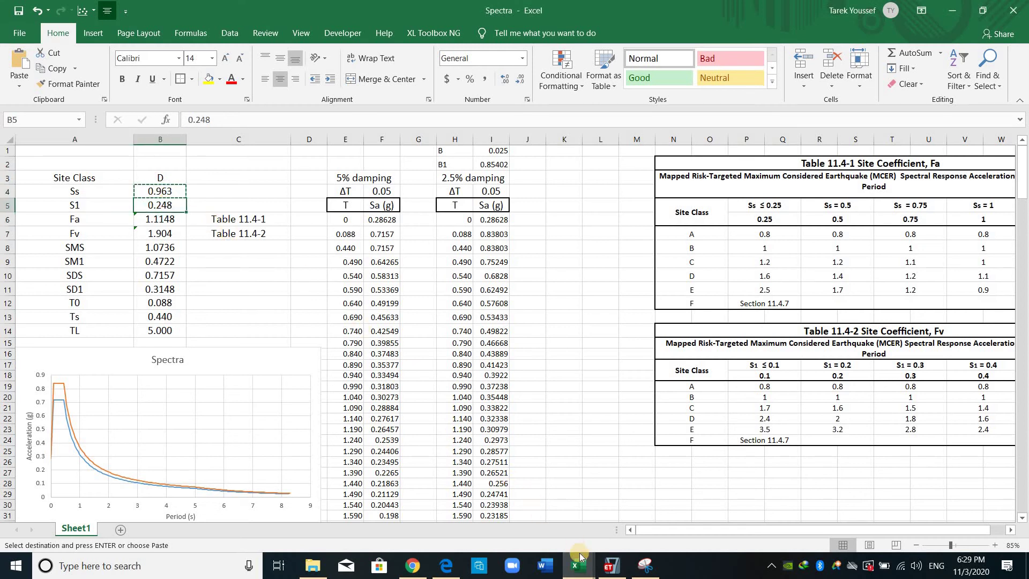
pyautogui.hotkey('ctrl', 'c')
pyautogui.hotkey('alt', 'Tab')
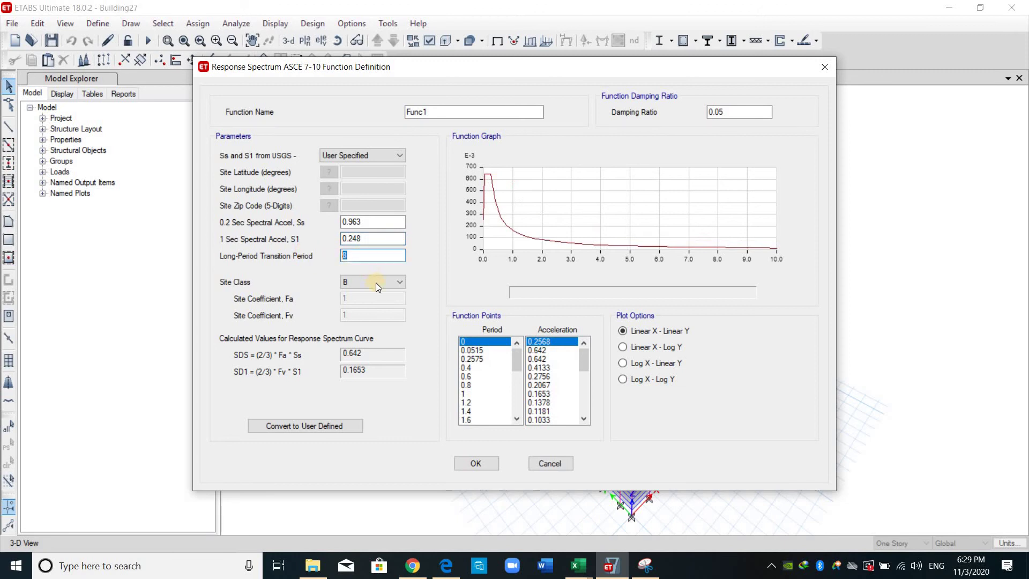
pyautogui.click(399, 282)
pyautogui.click(405, 314)
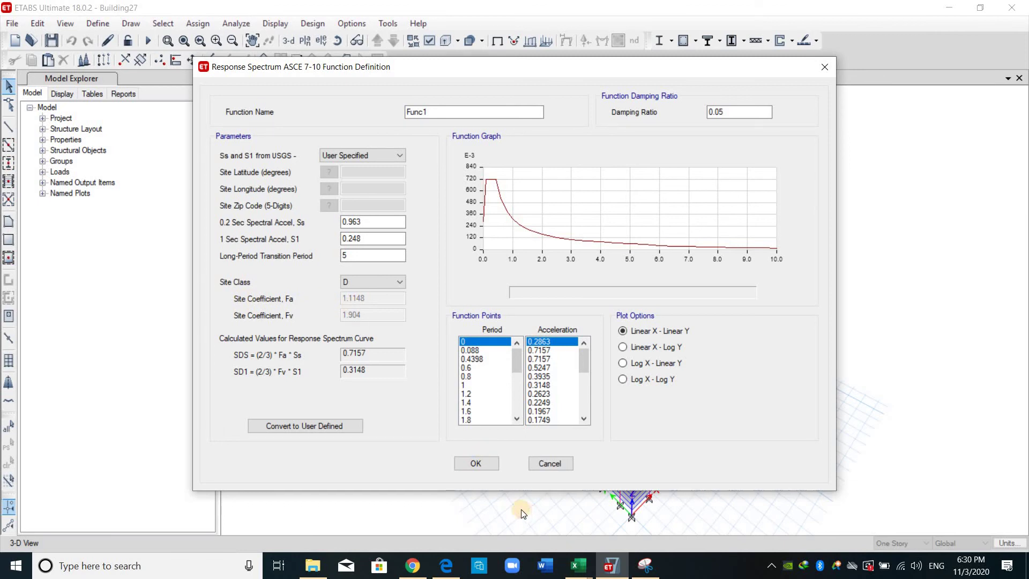
# Step: Compare Fa, Fv, SDS and SD1 in the Spectra workbook with the ETABS function values side by side
pyautogui.moveTo(578, 565)
pyautogui.click(498, 437)
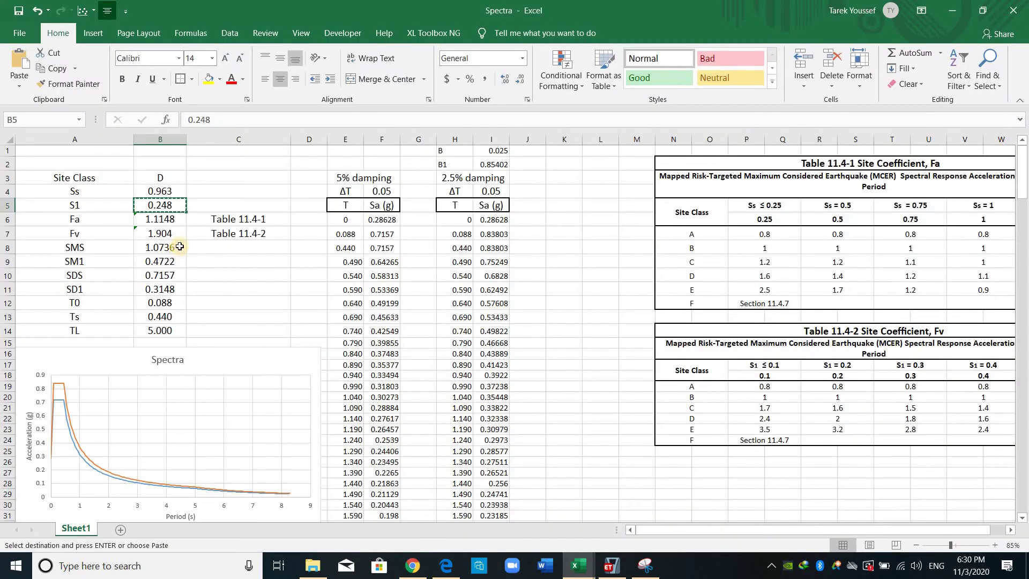
pyautogui.click(239, 275)
pyautogui.press('Escape')
pyautogui.click(983, 10)
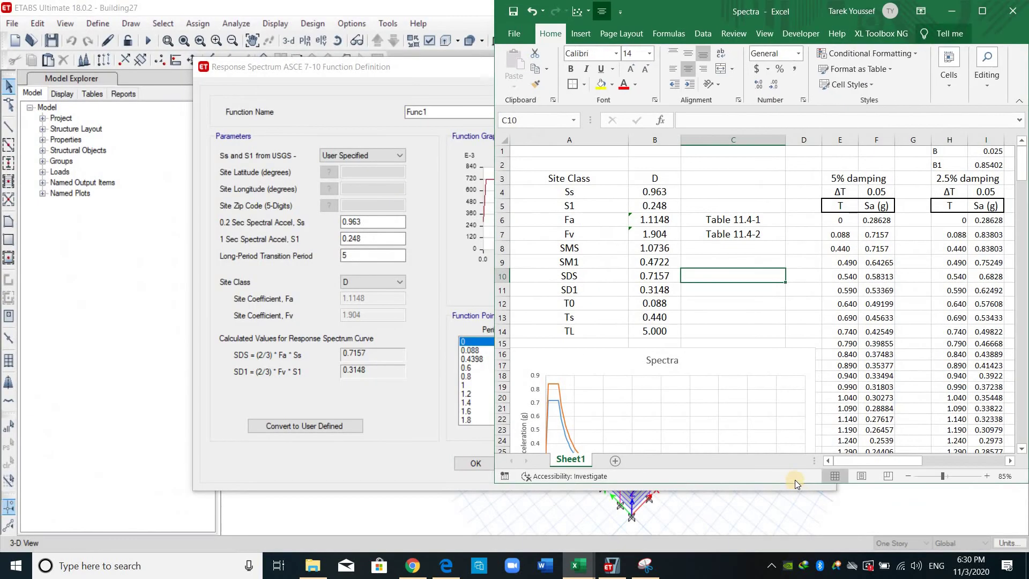
pyautogui.moveTo(813, 552); pyautogui.dragTo(812, 553)
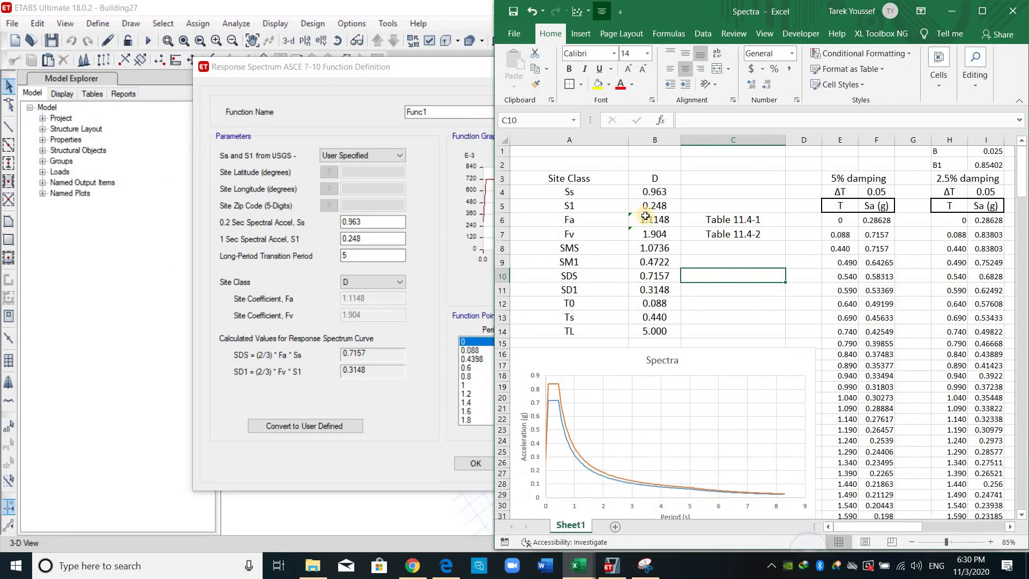
pyautogui.moveTo(643, 221); pyautogui.dragTo(659, 231)
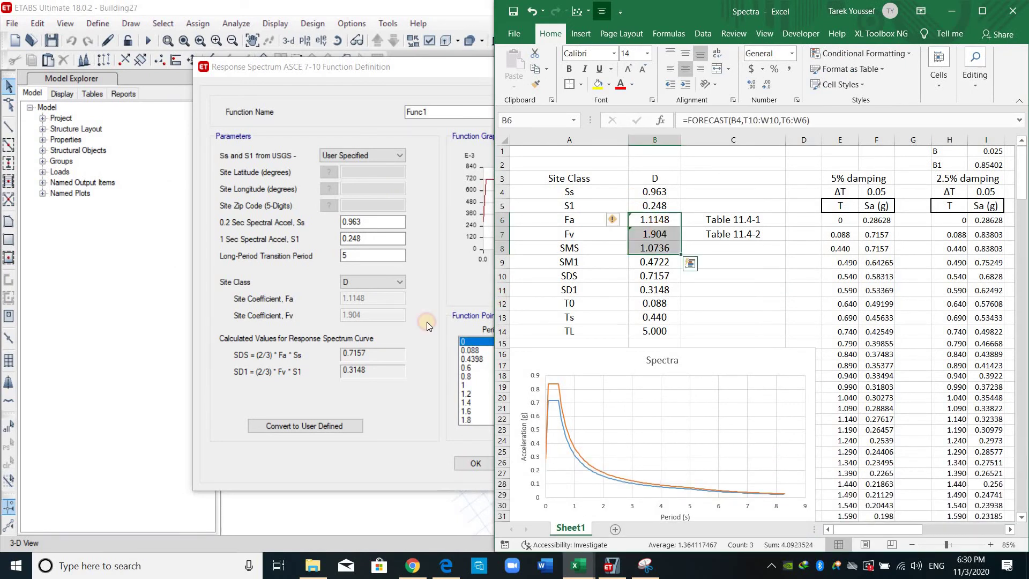
pyautogui.hotkey('shift', 'Up')
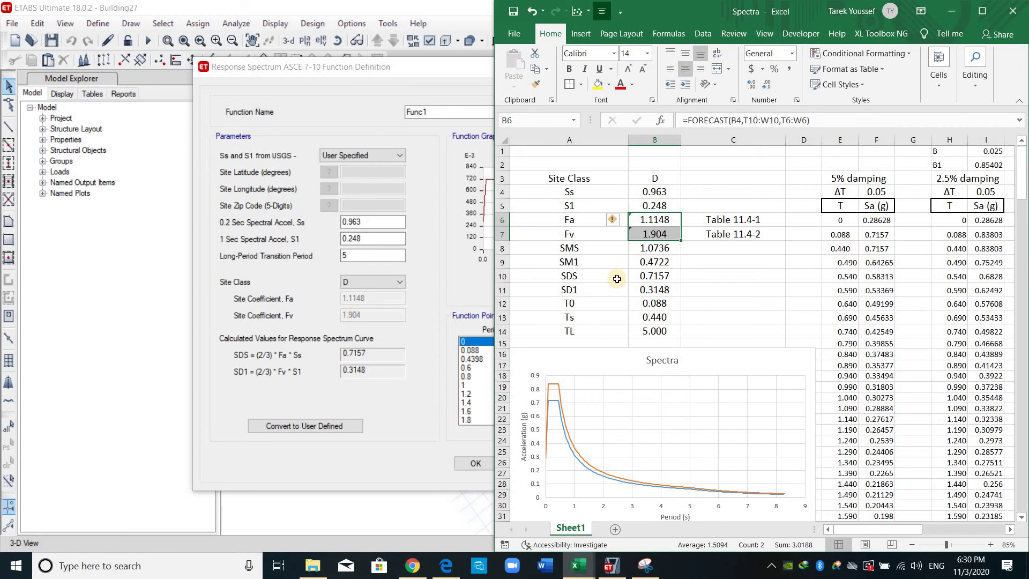
pyautogui.moveTo(662, 283); pyautogui.dragTo(662, 291)
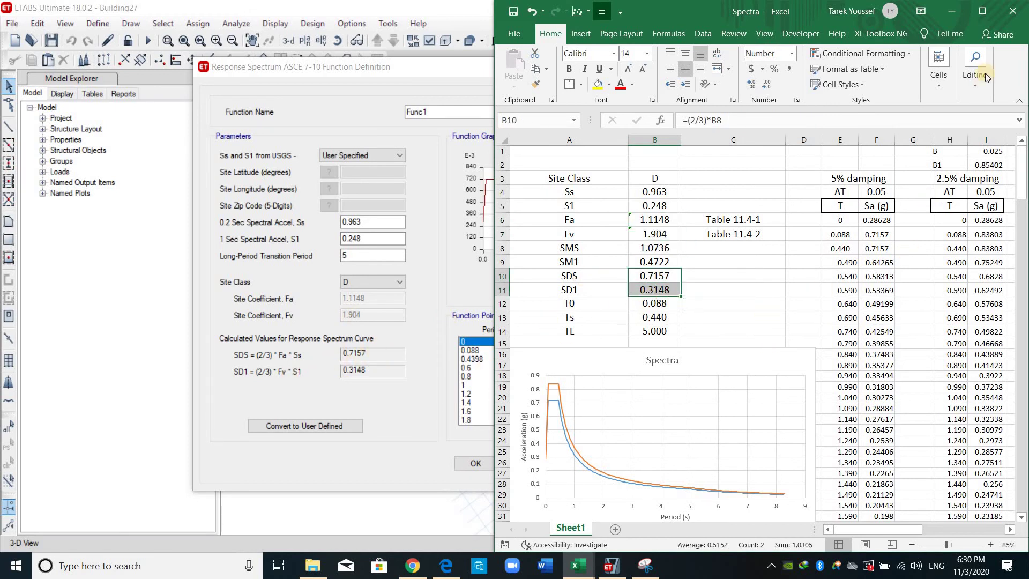
pyautogui.click(692, 317)
pyautogui.click(983, 11)
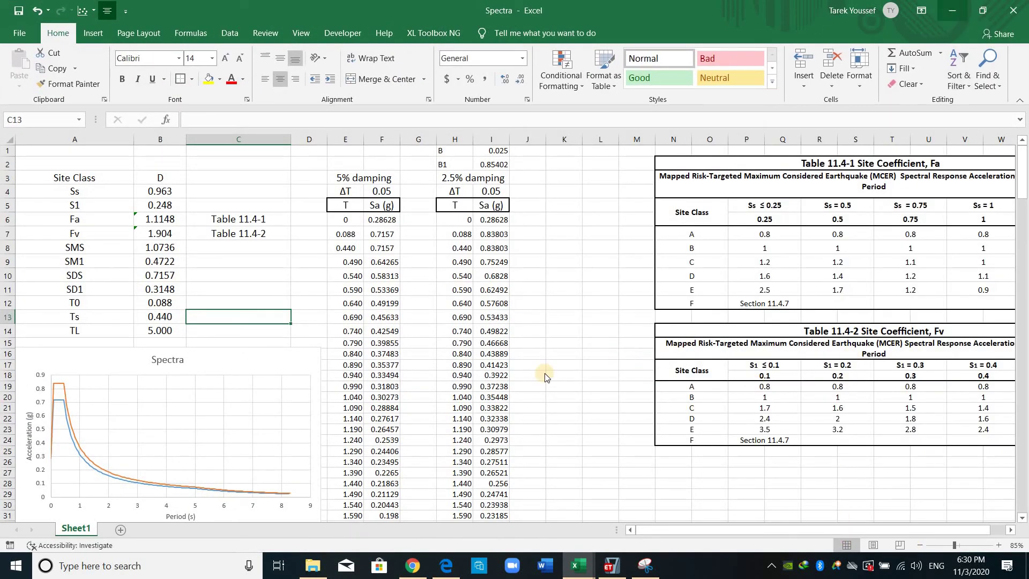
# Step: Return to ETABS, discard the new ASCE 7-10 function and leave the response spectrum functions definition
pyautogui.click(953, 11)
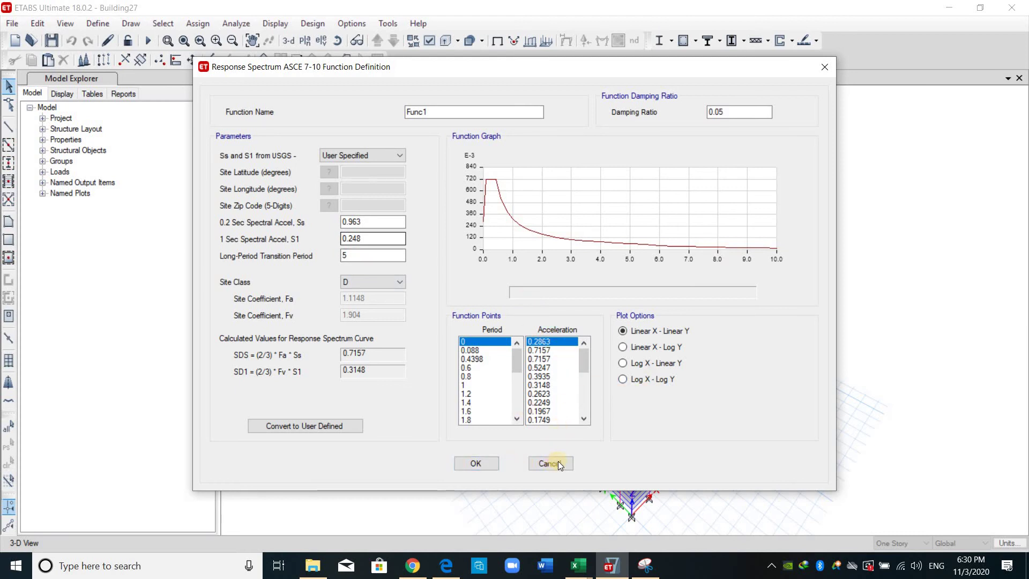
pyautogui.click(536, 462)
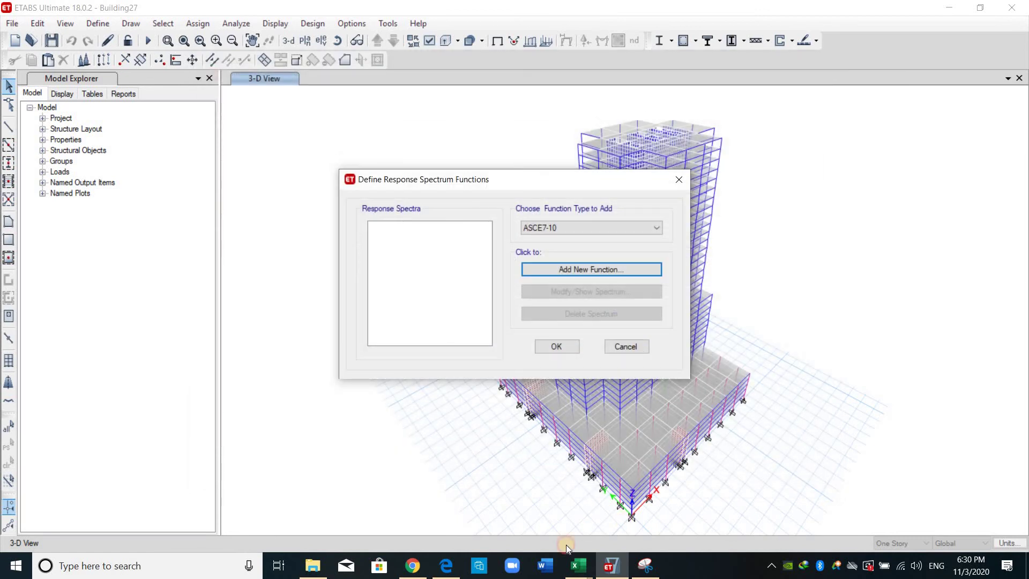
pyautogui.click(643, 352)
# Step: Switch to the Cal.Building27 workbook and examine the Bangkok RSA chart with its Period and Sa values
pyautogui.click(577, 567)
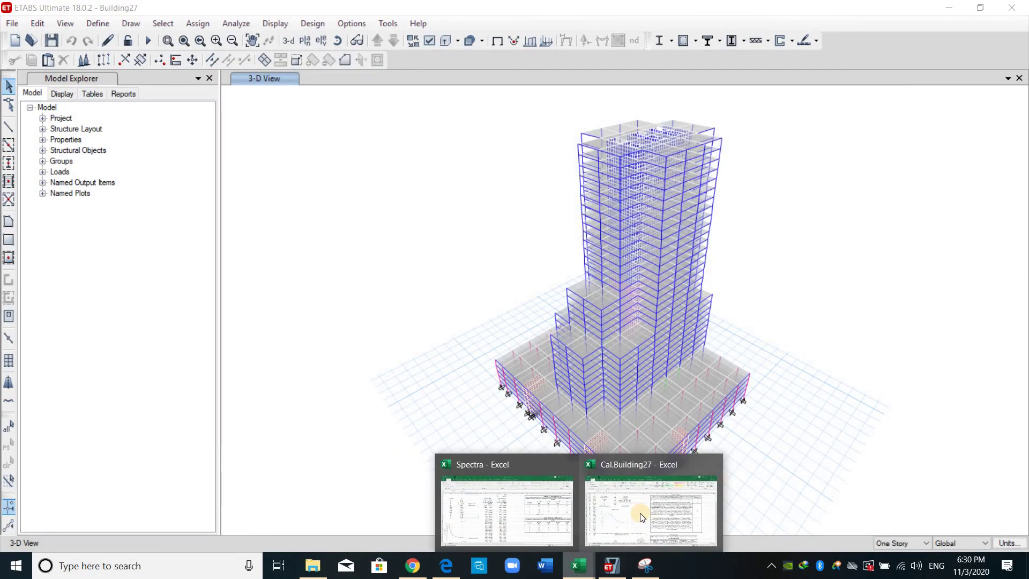
pyautogui.click(651, 511)
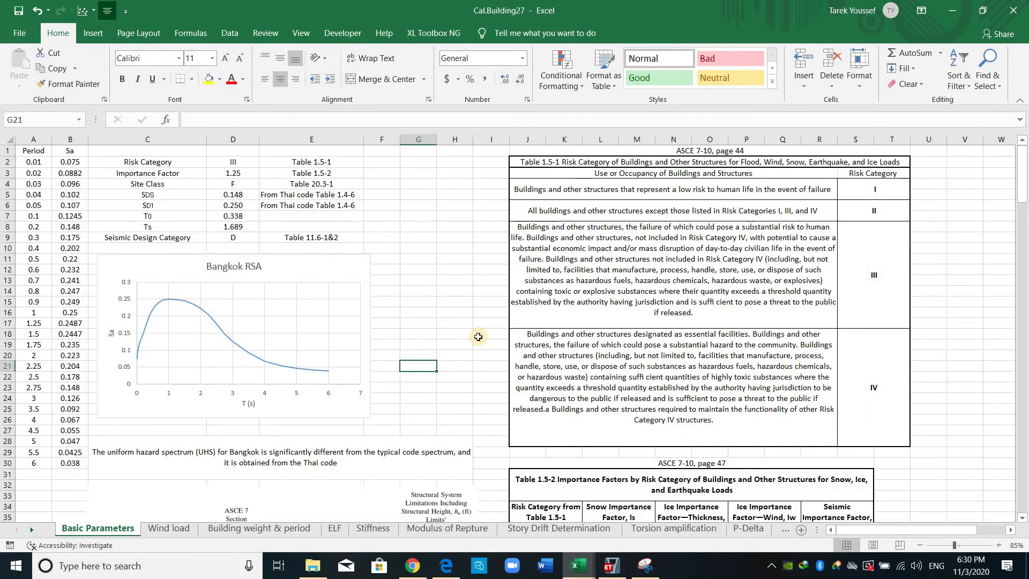
pyautogui.click(448, 365)
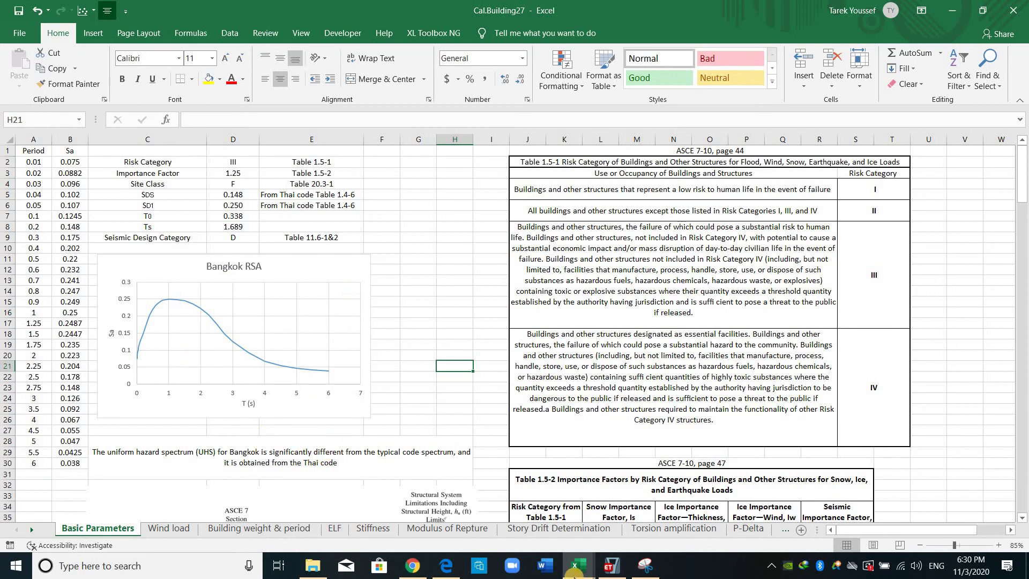
pyautogui.moveTo(577, 566)
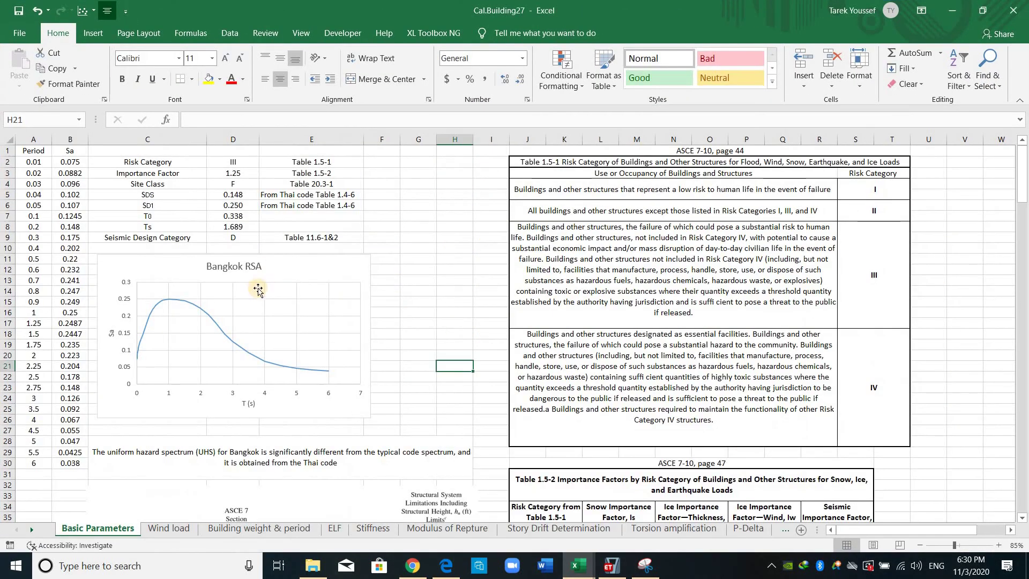
pyautogui.click(258, 289)
pyautogui.click(418, 376)
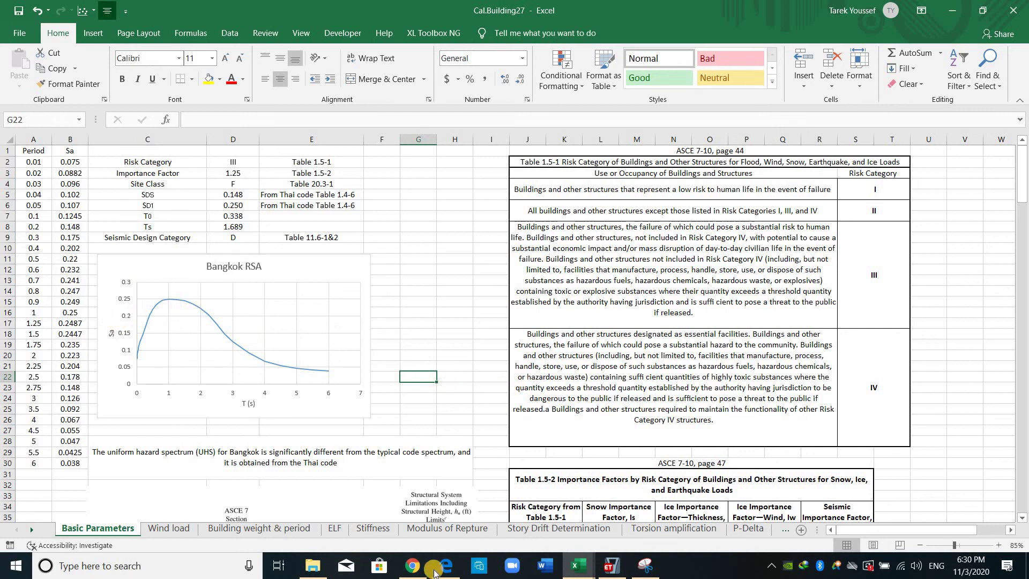
# Step: Open the Bangkok-2.5%-new text file in the Building 27 new folder, review its period and acceleration columns, and close it
pyautogui.click(313, 566)
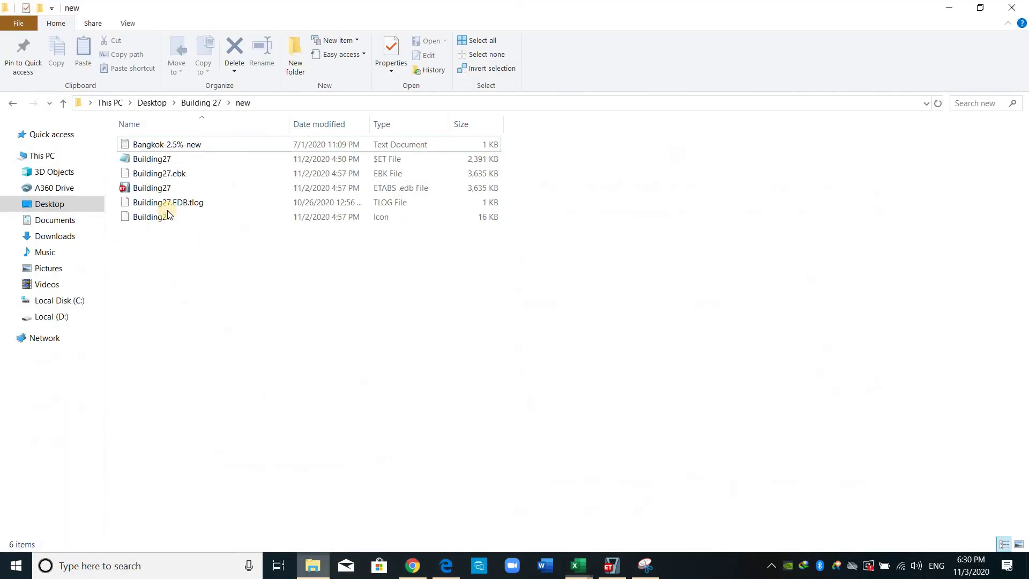
pyautogui.doubleClick(180, 145)
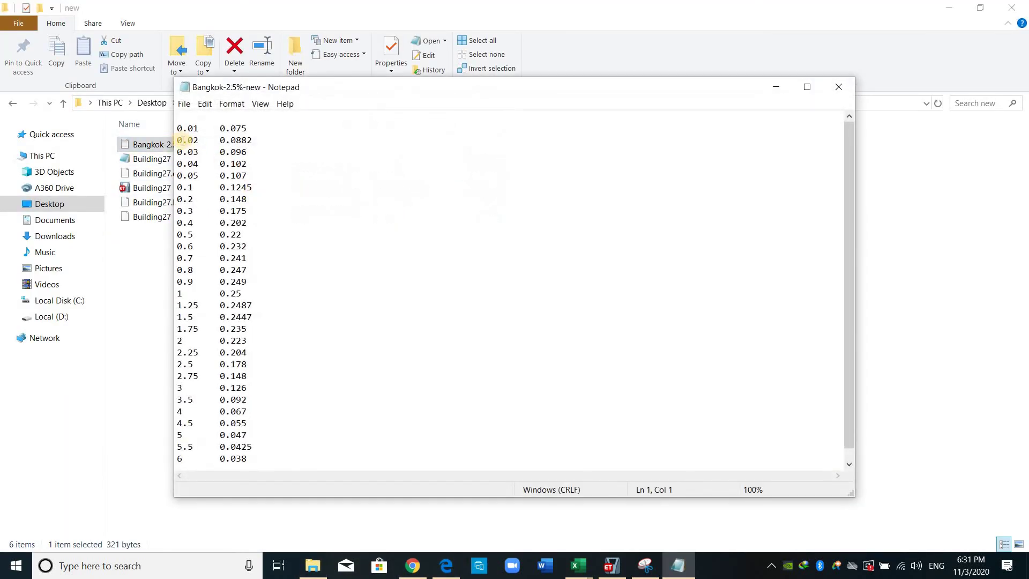
pyautogui.moveTo(178, 134); pyautogui.dragTo(284, 460)
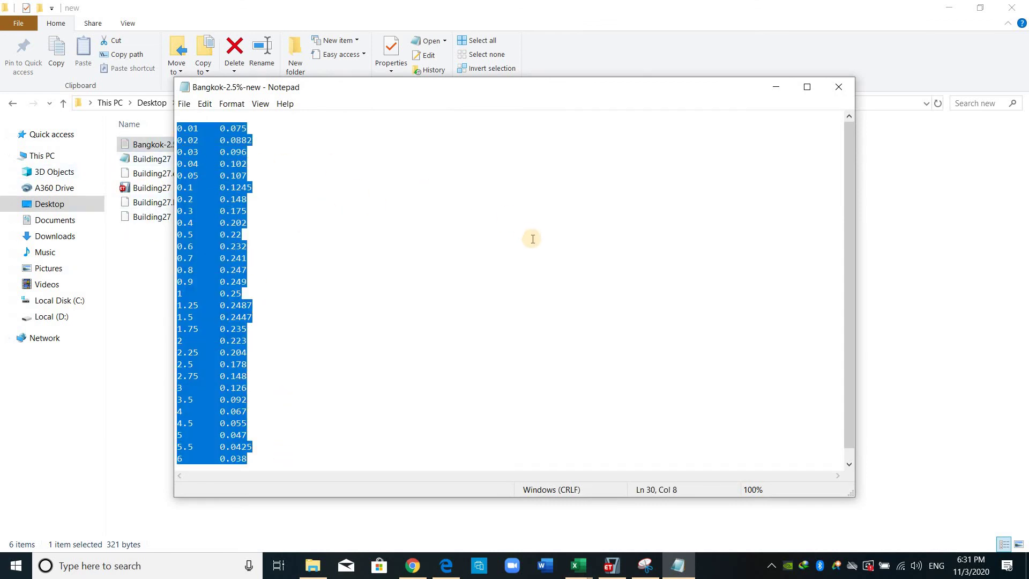
pyautogui.click(314, 321)
pyautogui.click(854, 91)
pyautogui.click(586, 375)
# Step: Switch to ETABS and start a new response spectrum function of the From File type
pyautogui.click(605, 560)
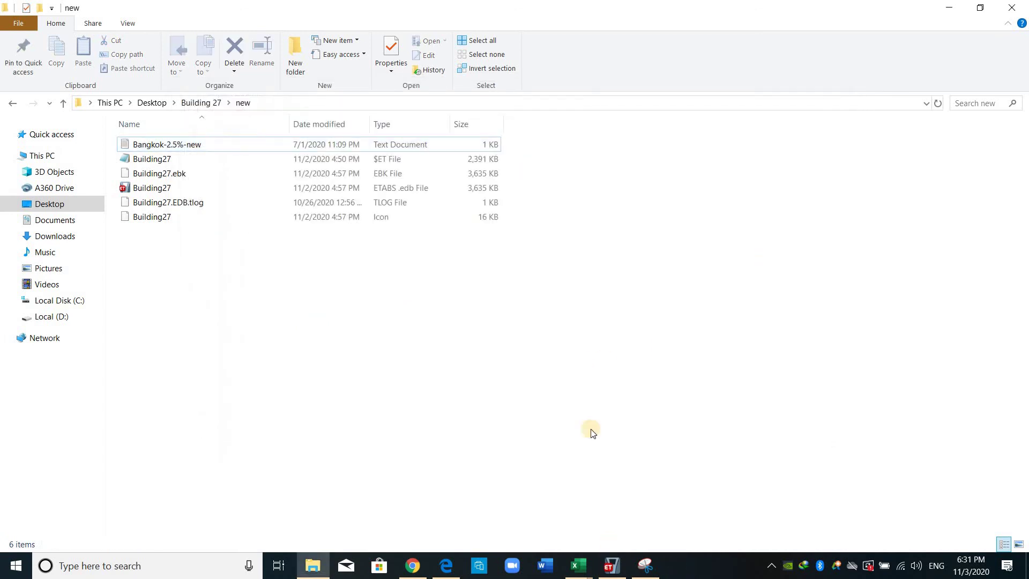
pyautogui.click(98, 24)
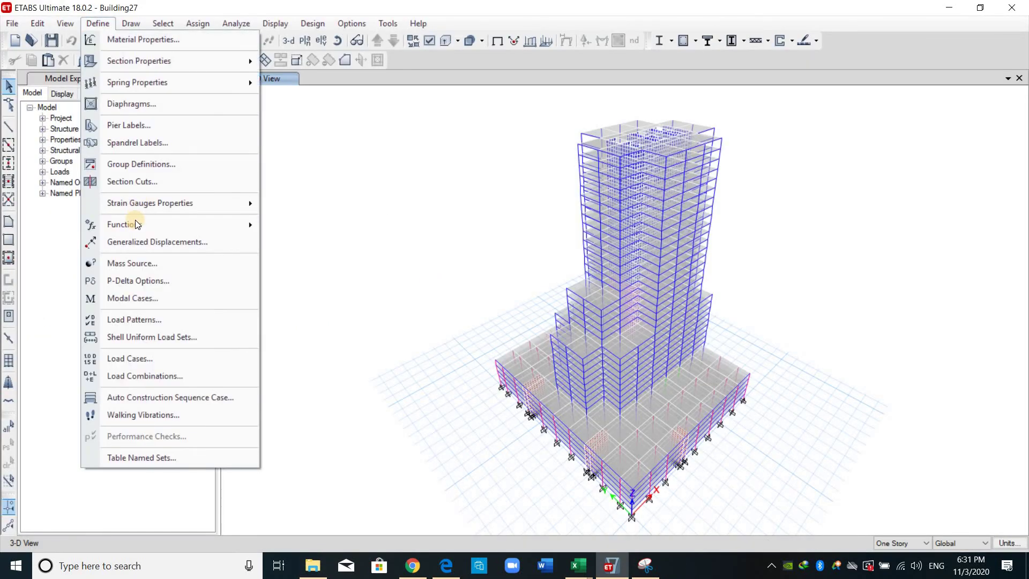
pyautogui.moveTo(154, 224)
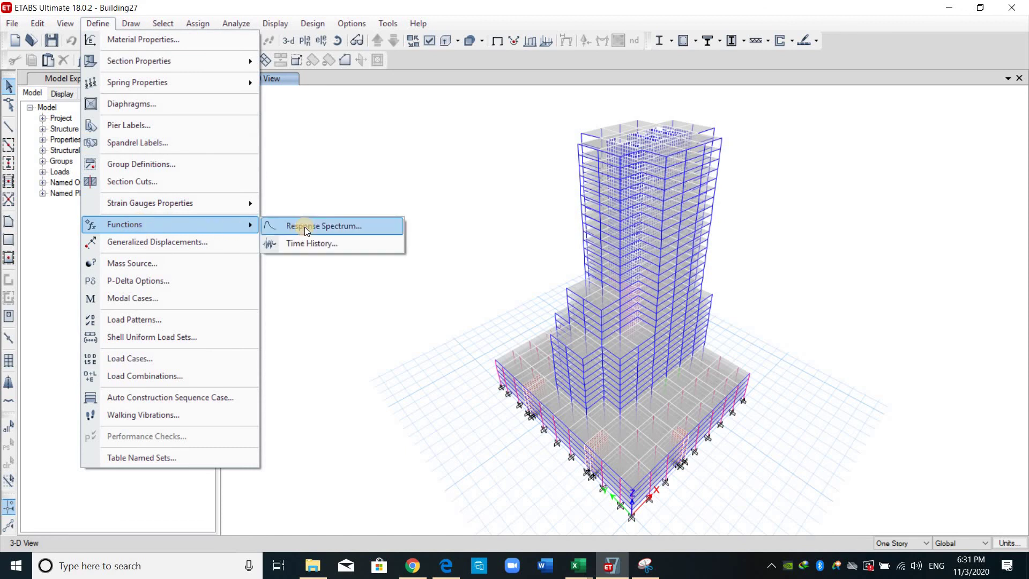
pyautogui.press('Return')
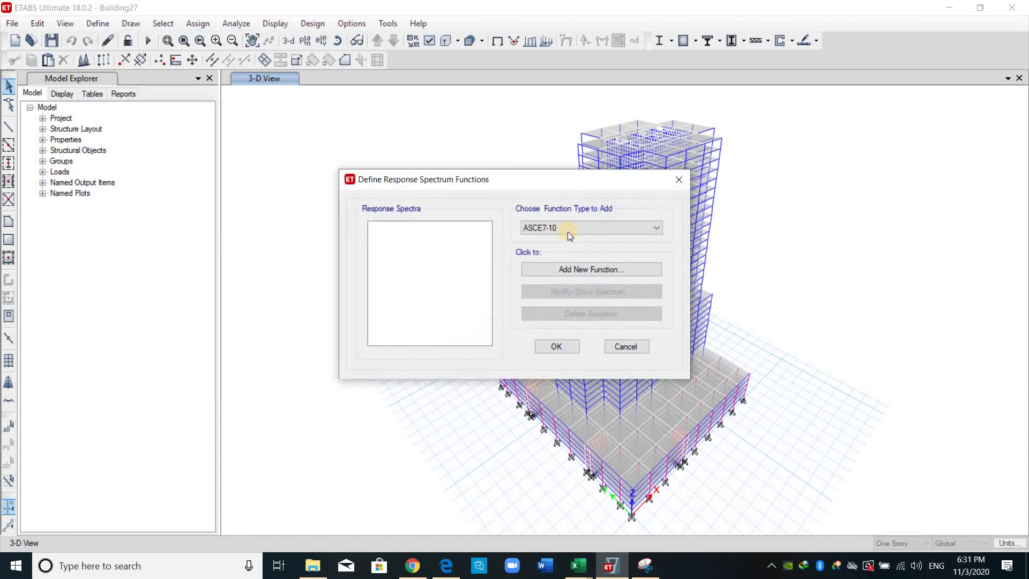
pyautogui.click(568, 232)
pyautogui.click(538, 345)
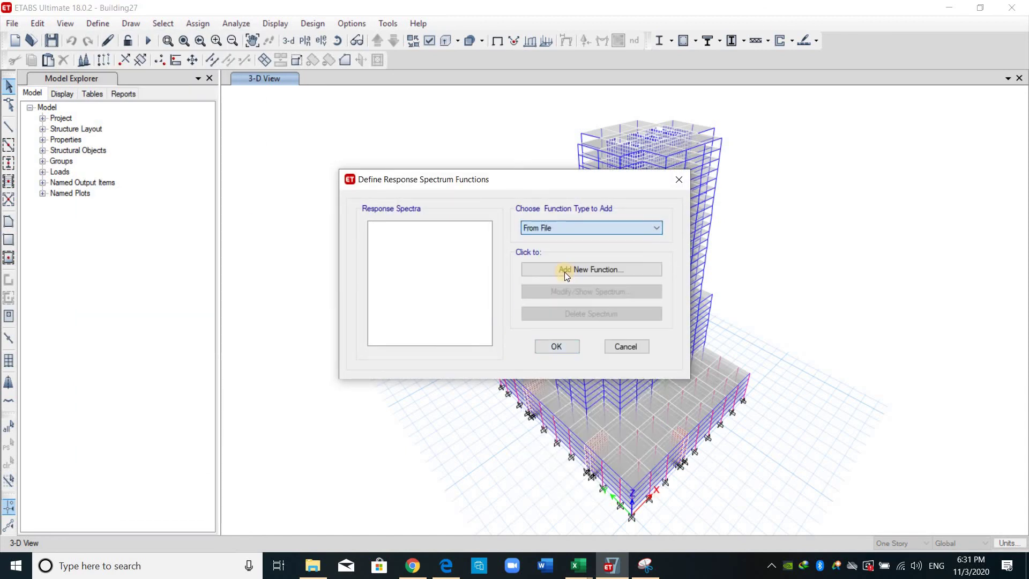
pyautogui.press('Return')
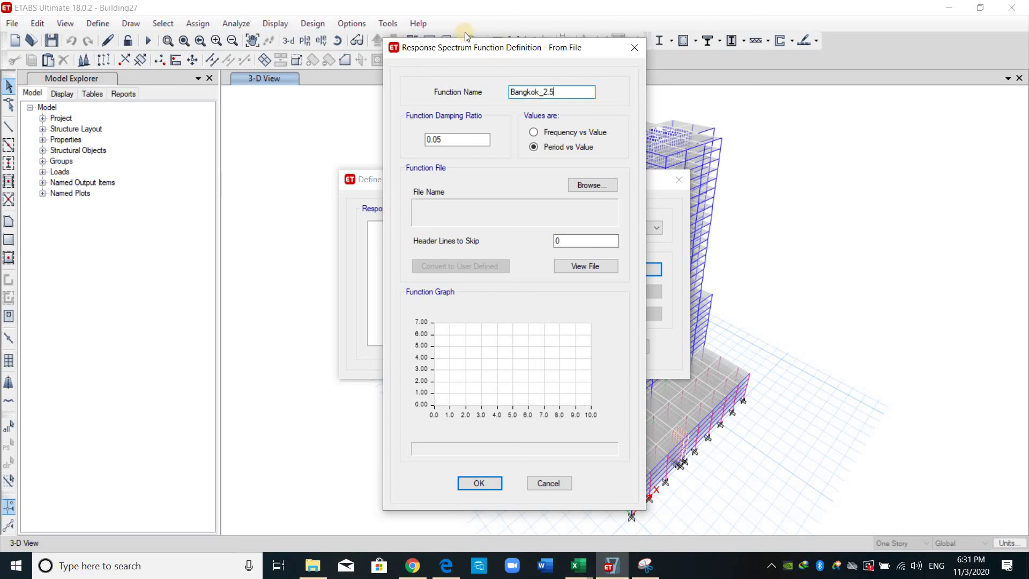
# Step: Name the function Bangkok_2.5%, set its damping ratio to 0.025 and the header lines to skip to 1
pyautogui.press('BackSpace')
pyautogui.write('25')
pyautogui.click(561, 239)
pyautogui.click(574, 264)
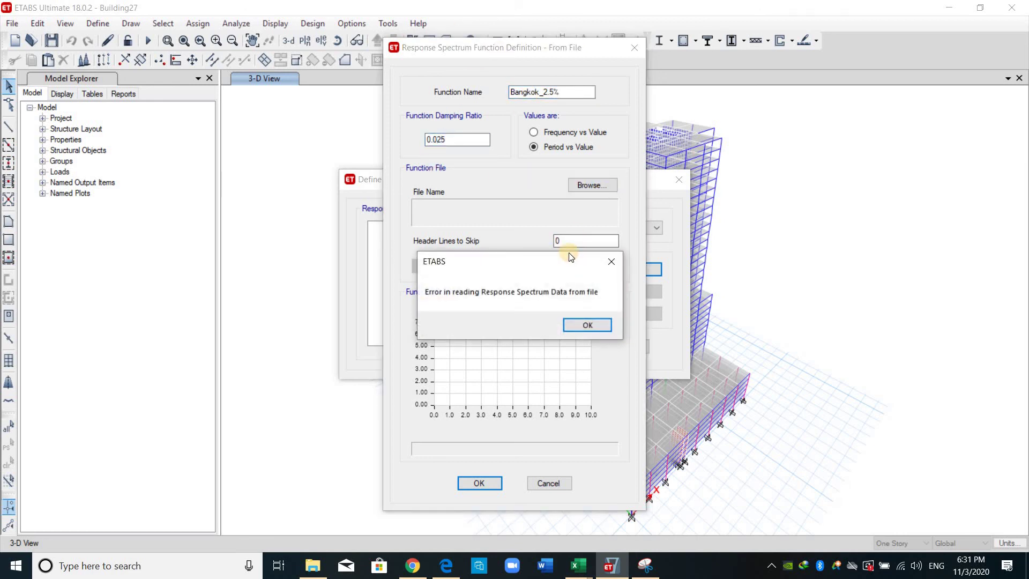
pyautogui.press('Return')
pyautogui.write('1')
# Step: Open the Bangkok-2.5%-new text file to check its first line, close it and return to the ETABS function definition
pyautogui.click(313, 566)
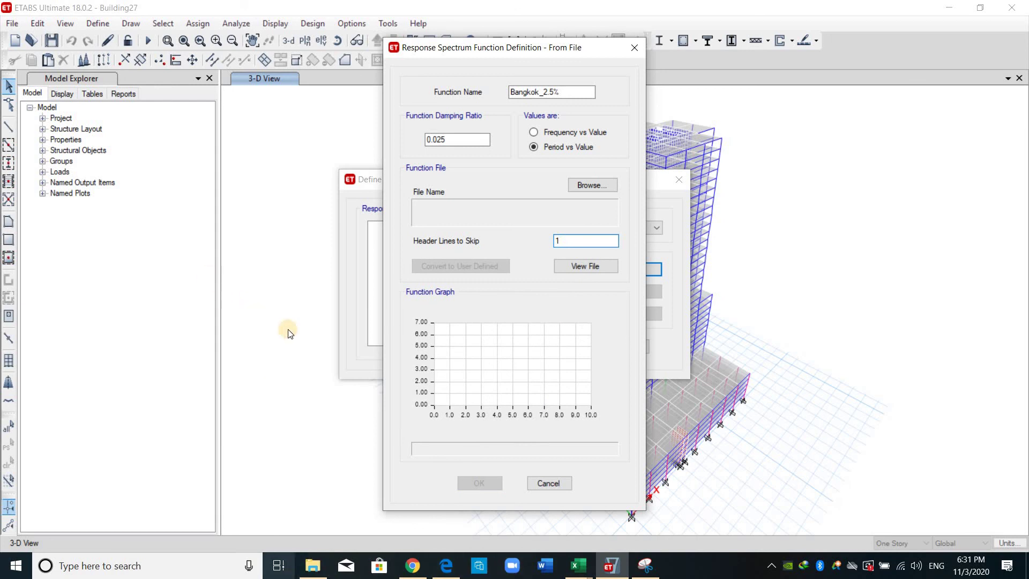
pyautogui.click(213, 145)
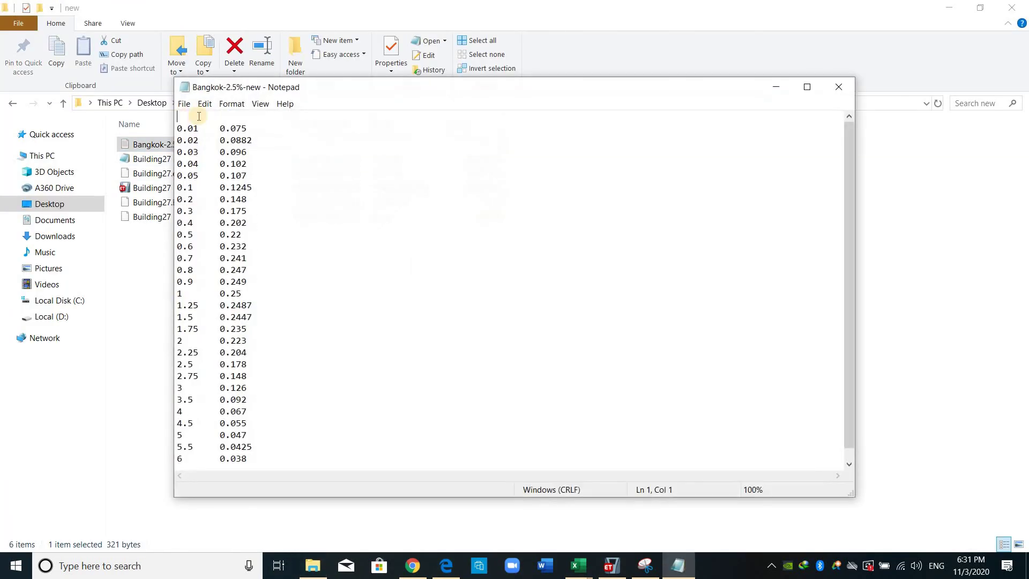
pyautogui.hotkey('alt', 'F4')
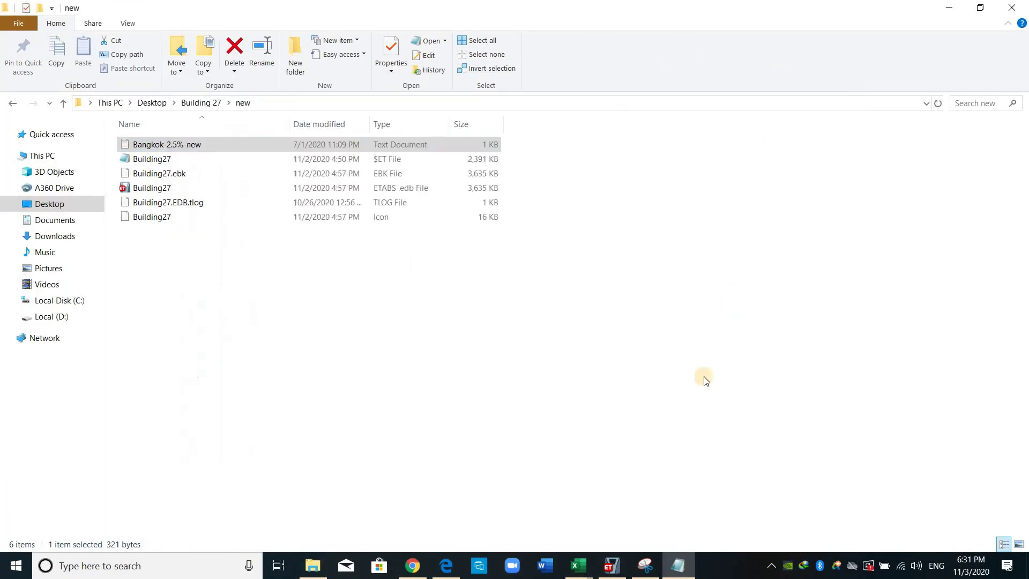
pyautogui.click(612, 566)
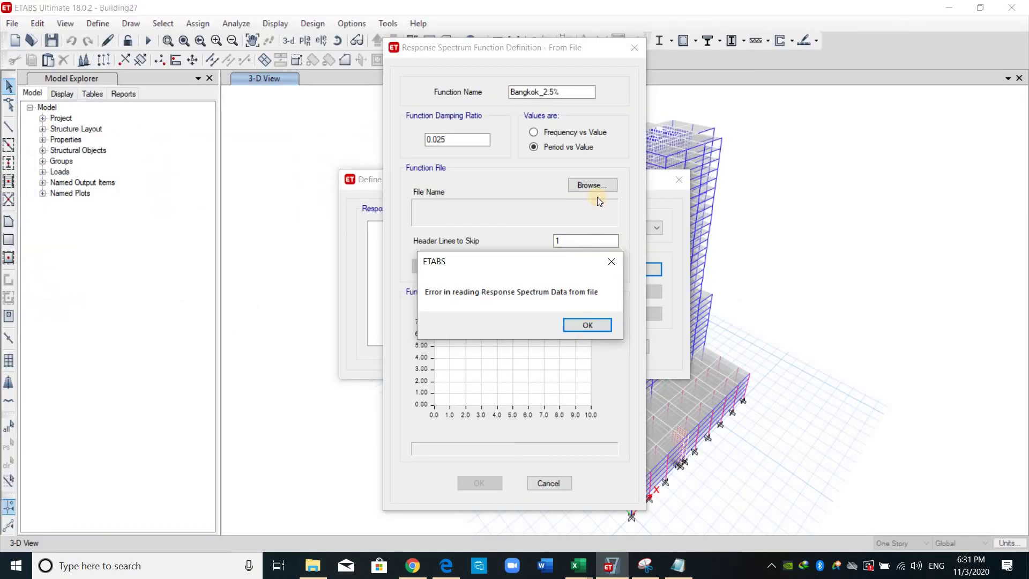
pyautogui.click(574, 326)
# Step: Load Bangkok-2.5%-new.txt from the Building 27 new folder as the function file and inspect points along its plotted curve
pyautogui.click(590, 184)
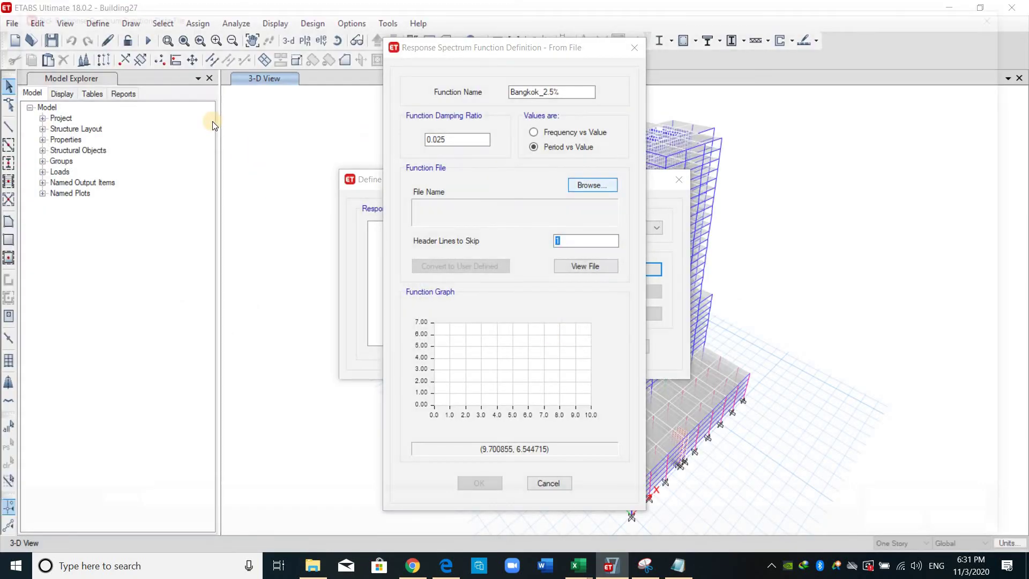
pyautogui.click(210, 94)
pyautogui.click(906, 529)
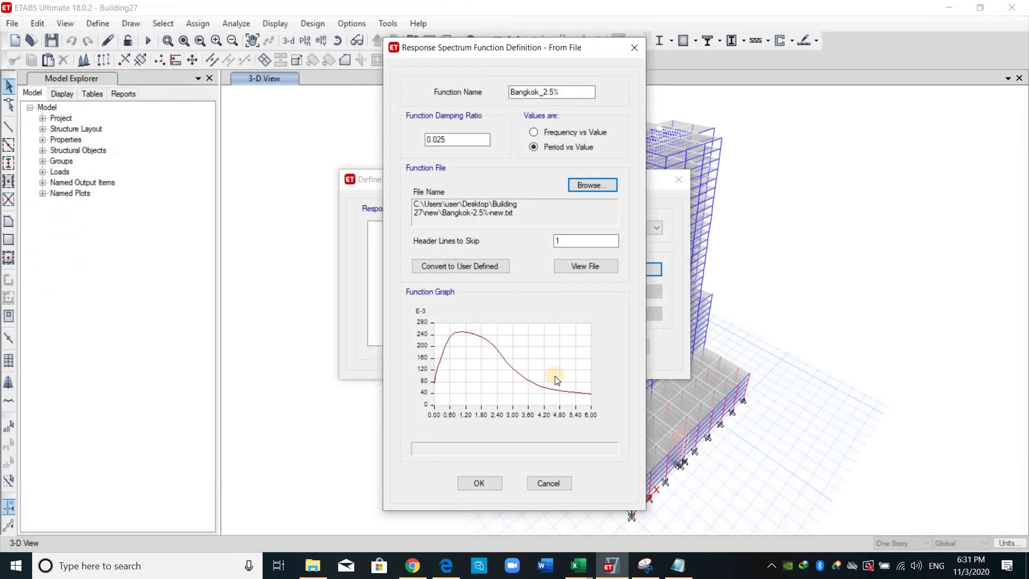
pyautogui.click(519, 367)
pyautogui.click(488, 332)
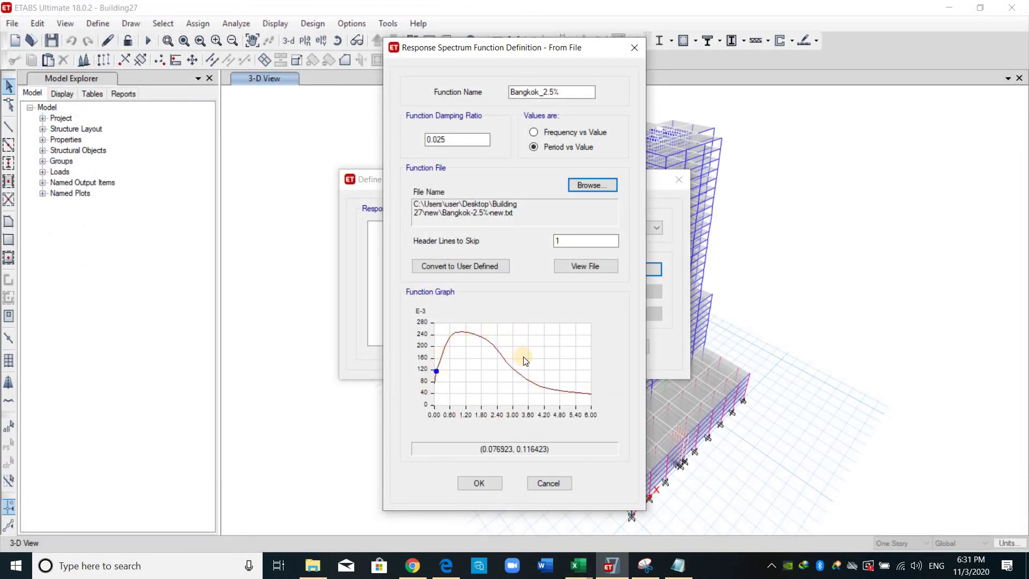
pyautogui.click(586, 378)
pyautogui.click(608, 392)
# Step: Convert the Bangkok_2.5% function to user defined, accept it and close the response spectrum functions definition
pyautogui.click(498, 270)
pyautogui.click(543, 373)
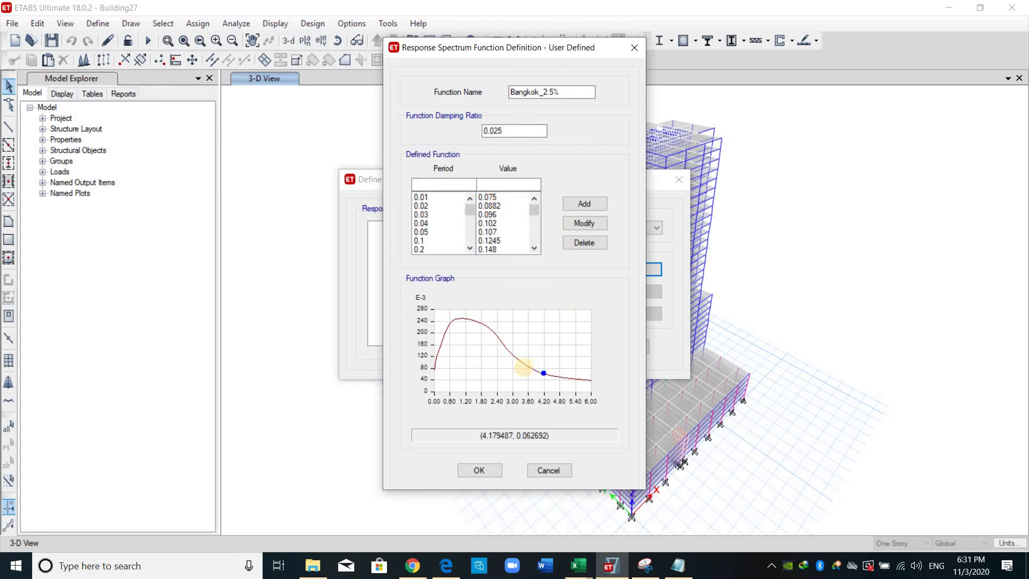
pyautogui.click(481, 470)
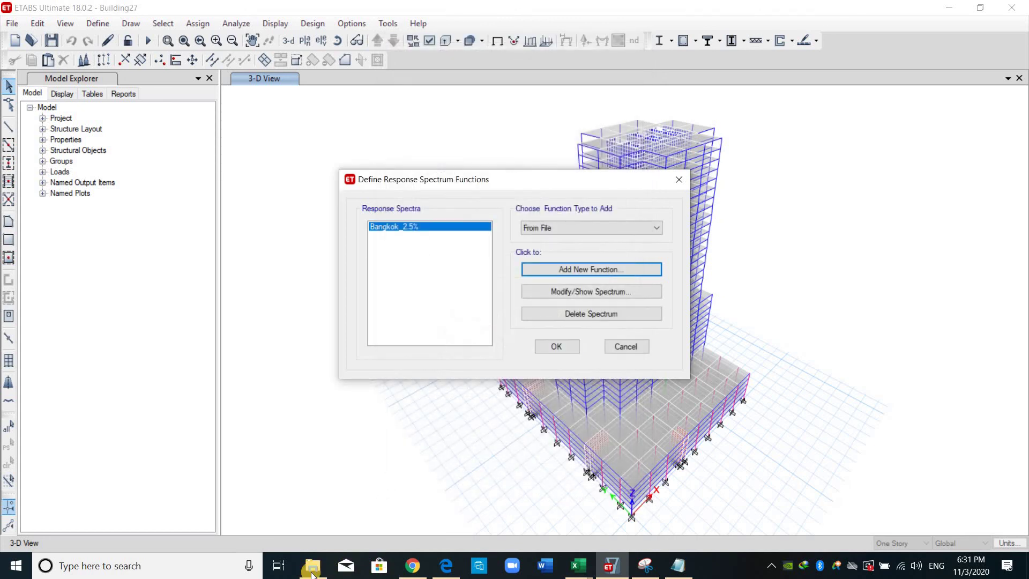
pyautogui.hotkey('alt', 'Tab')
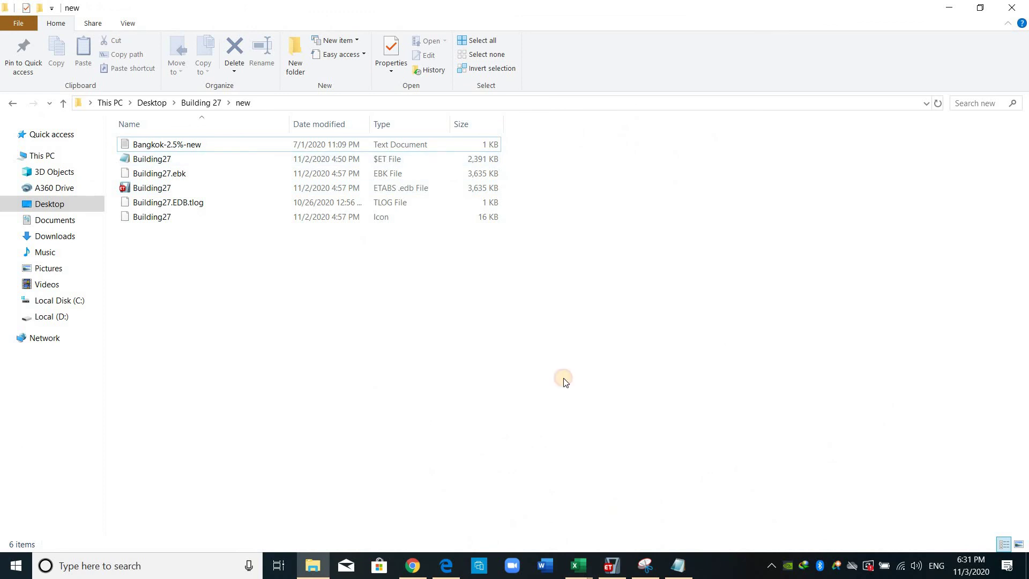
pyautogui.hotkey('alt', 'Tab')
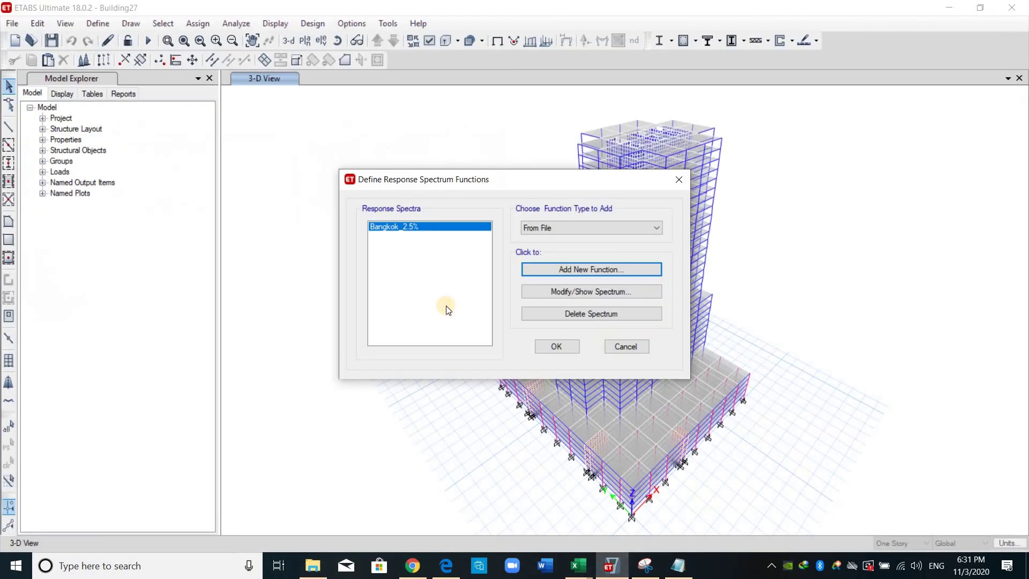
pyautogui.click(551, 343)
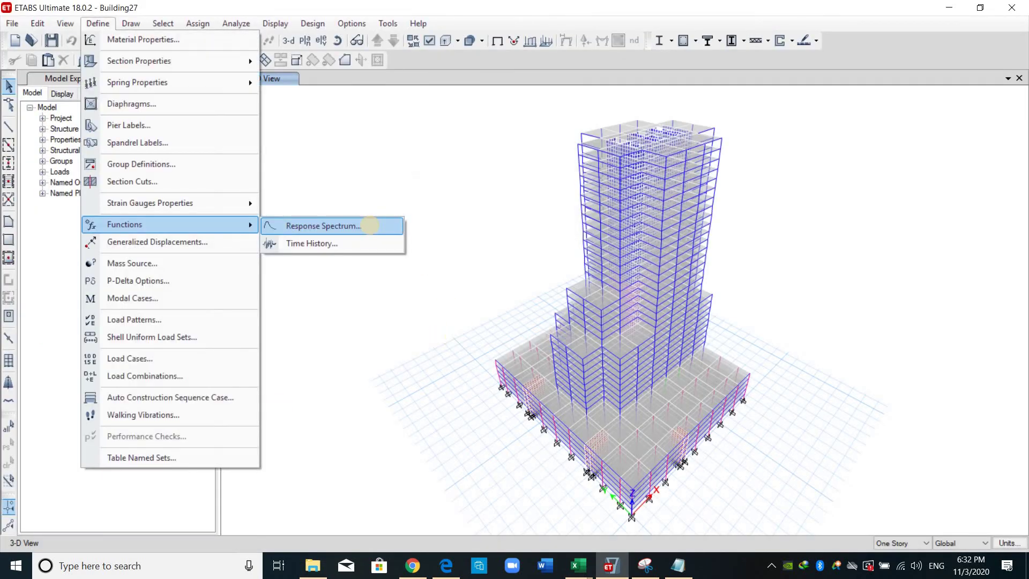
# Step: Reopen the response spectrum functions definition
pyautogui.click(367, 225)
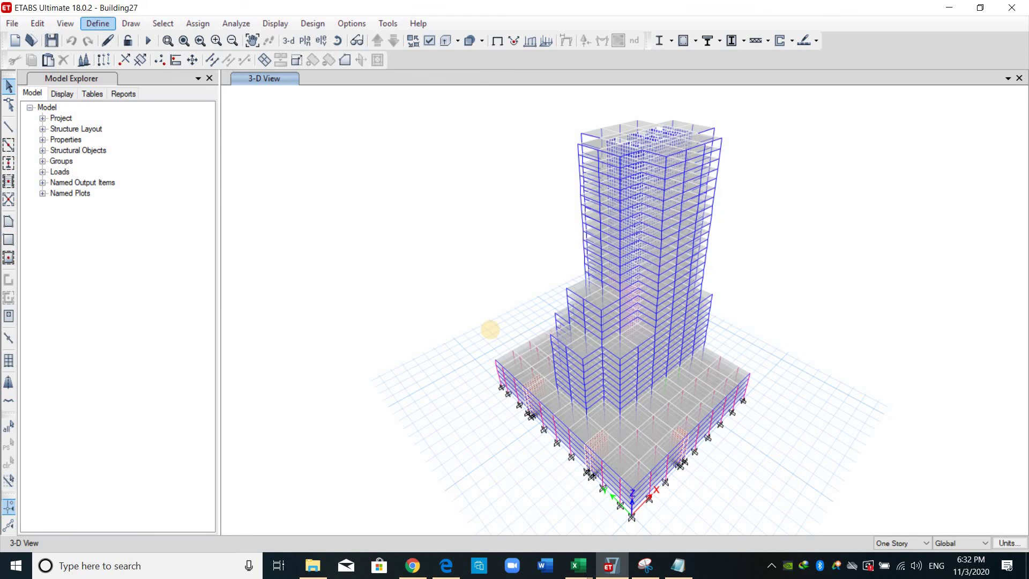